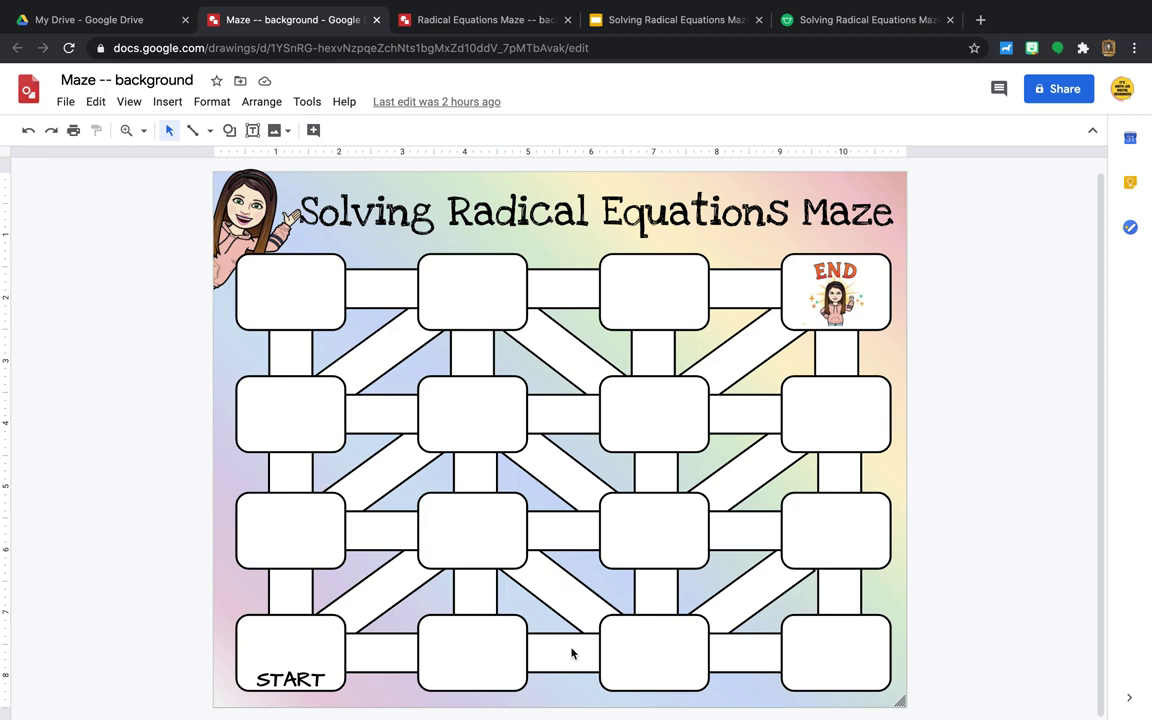
# Step: View the filled Radical Equations Maze drawing, then return to the blank maze drawing
pyautogui.moveTo(645, 3)
pyautogui.click(446, 53)
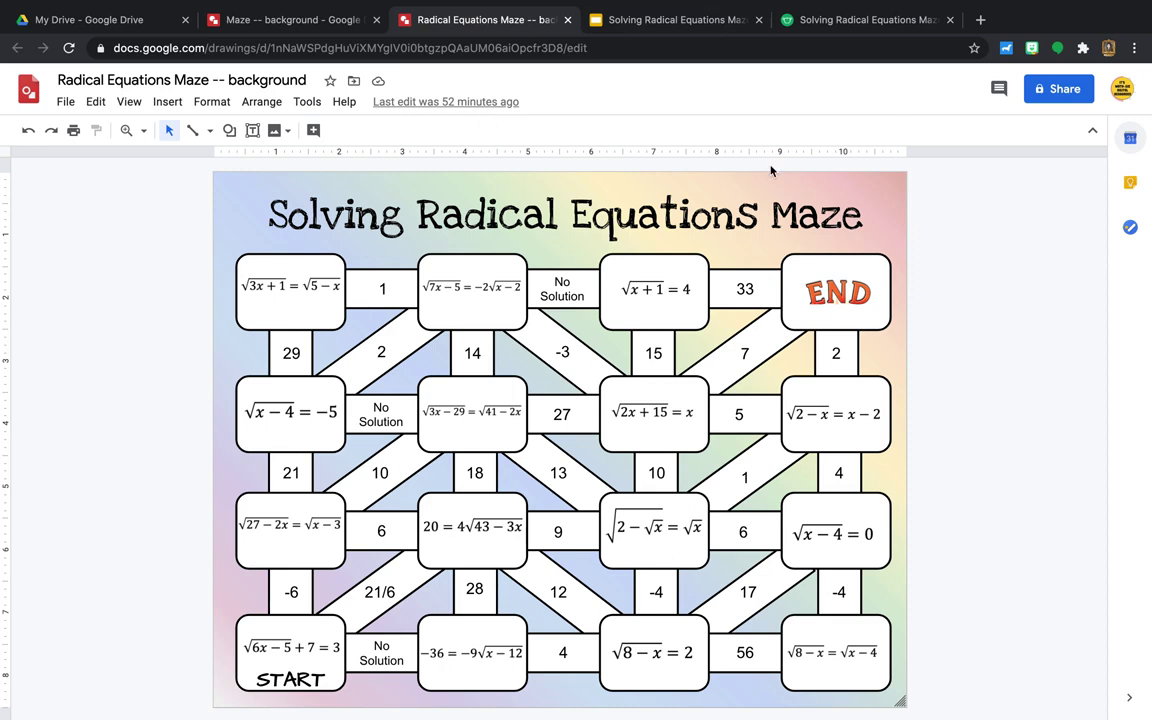
pyautogui.click(308, 22)
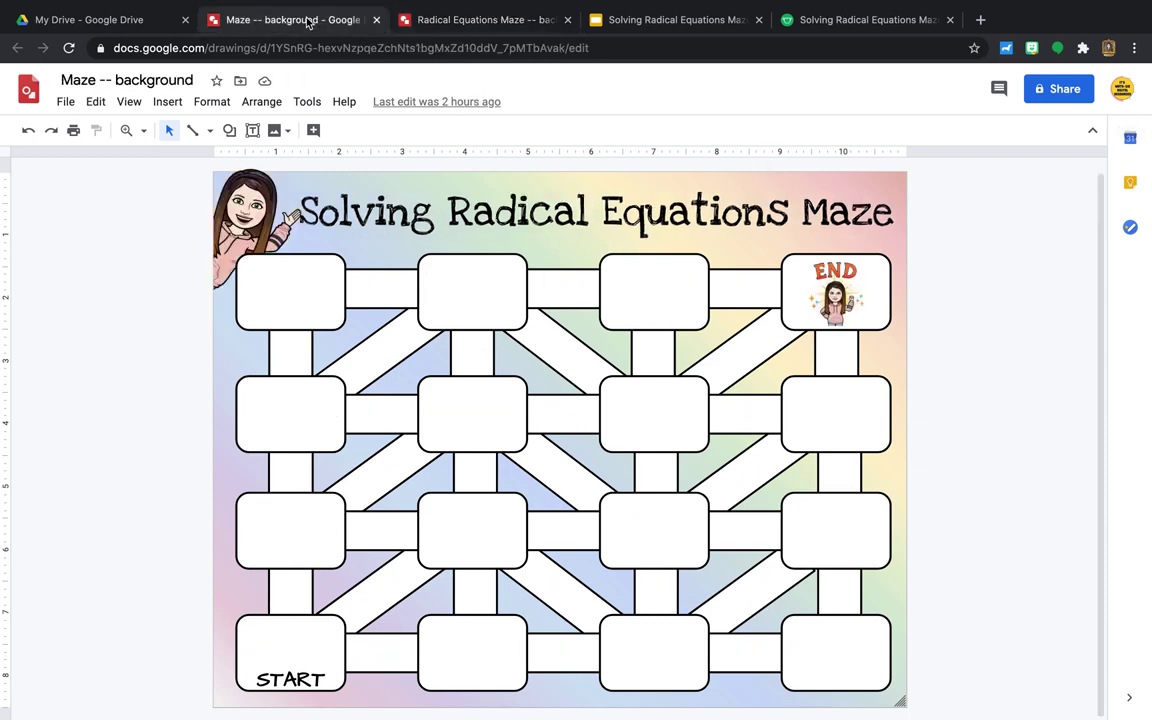
# Step: Select and deselect the maze title, then switch to the My Drive file list
pyautogui.click(577, 212)
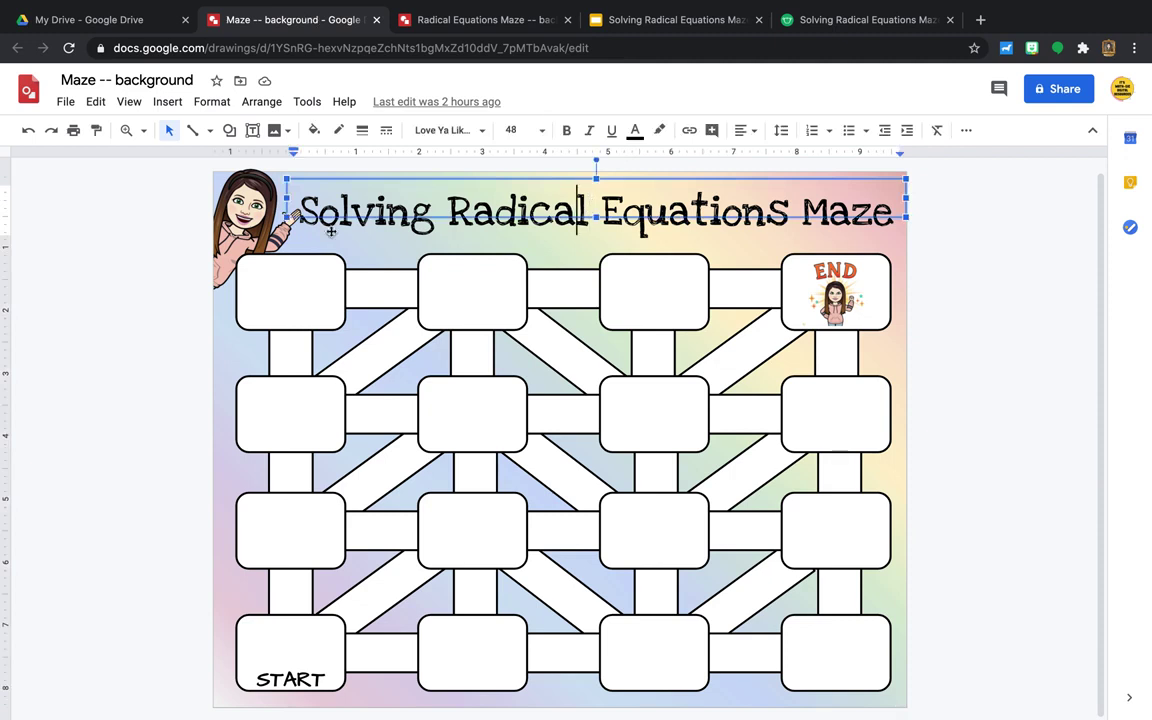
pyautogui.click(157, 272)
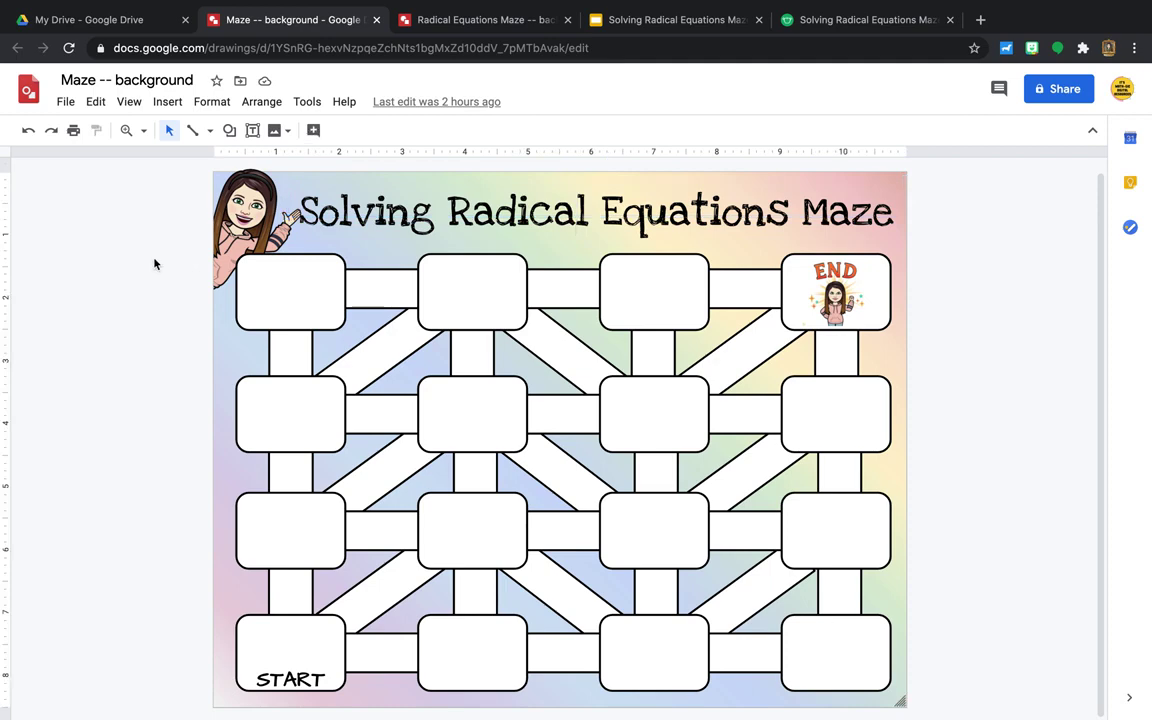
pyautogui.click(107, 26)
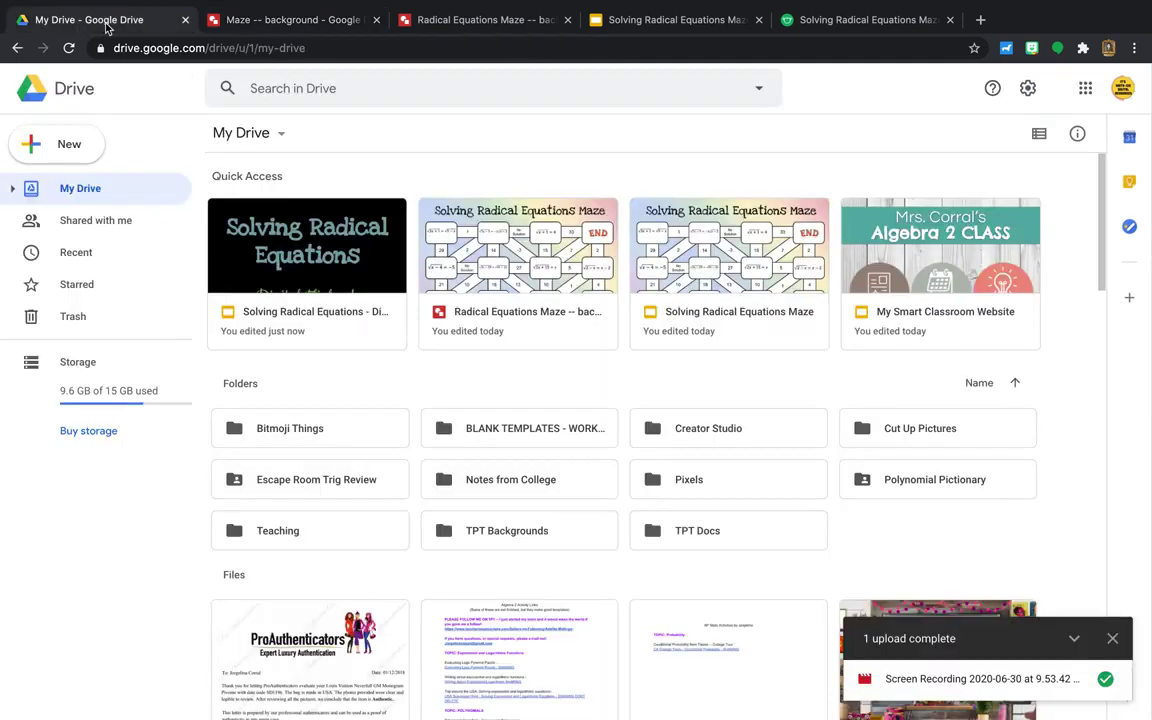
# Step: Create a new blank Google Drawing from Drive's New menu
pyautogui.click(64, 158)
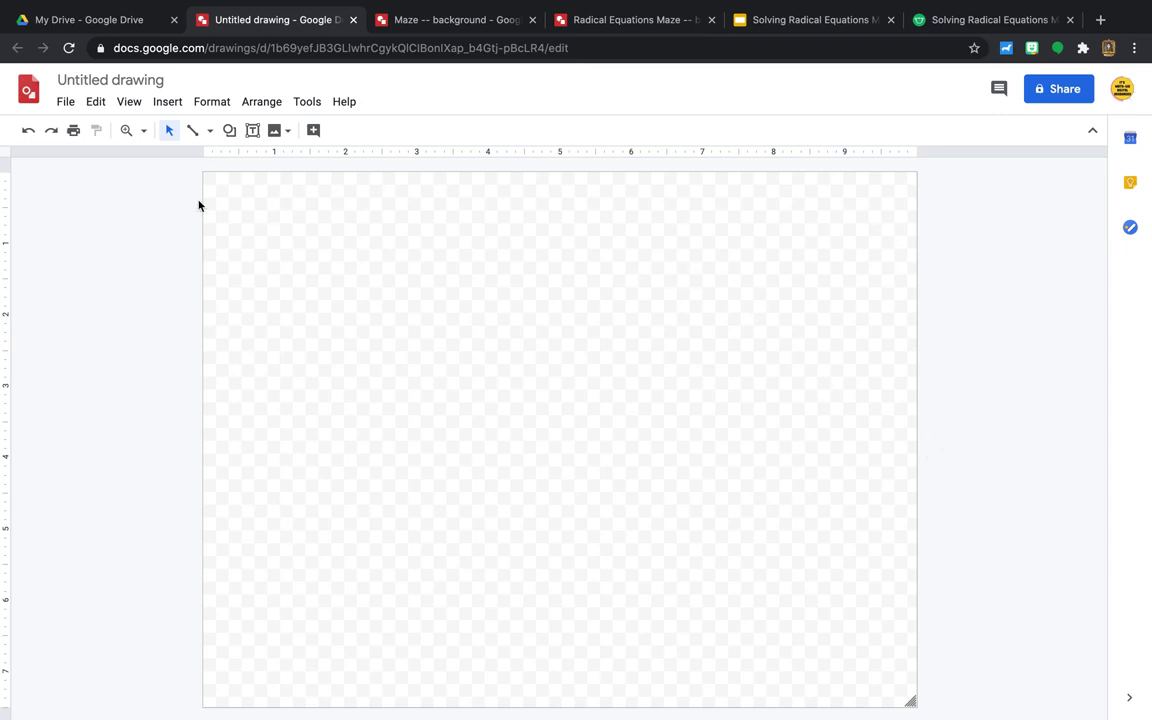
# Step: Set a custom page size of 11 x 8.5 inches for the drawing
pyautogui.click(68, 104)
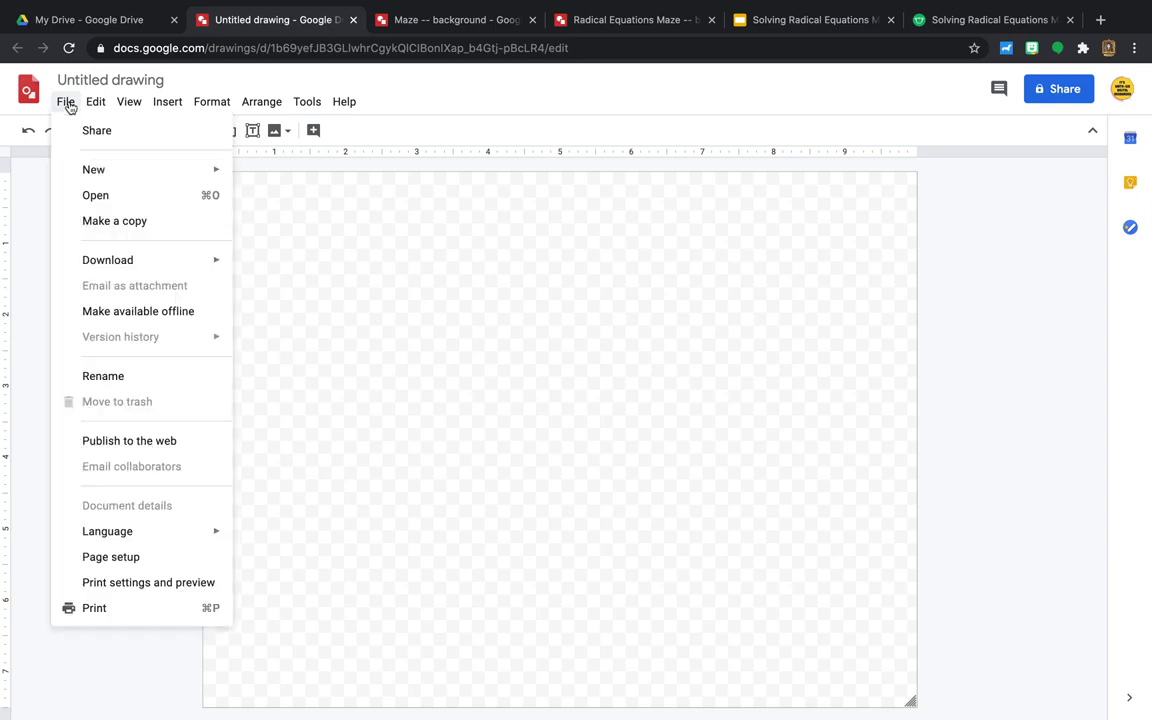
pyautogui.click(175, 557)
pyautogui.click(557, 374)
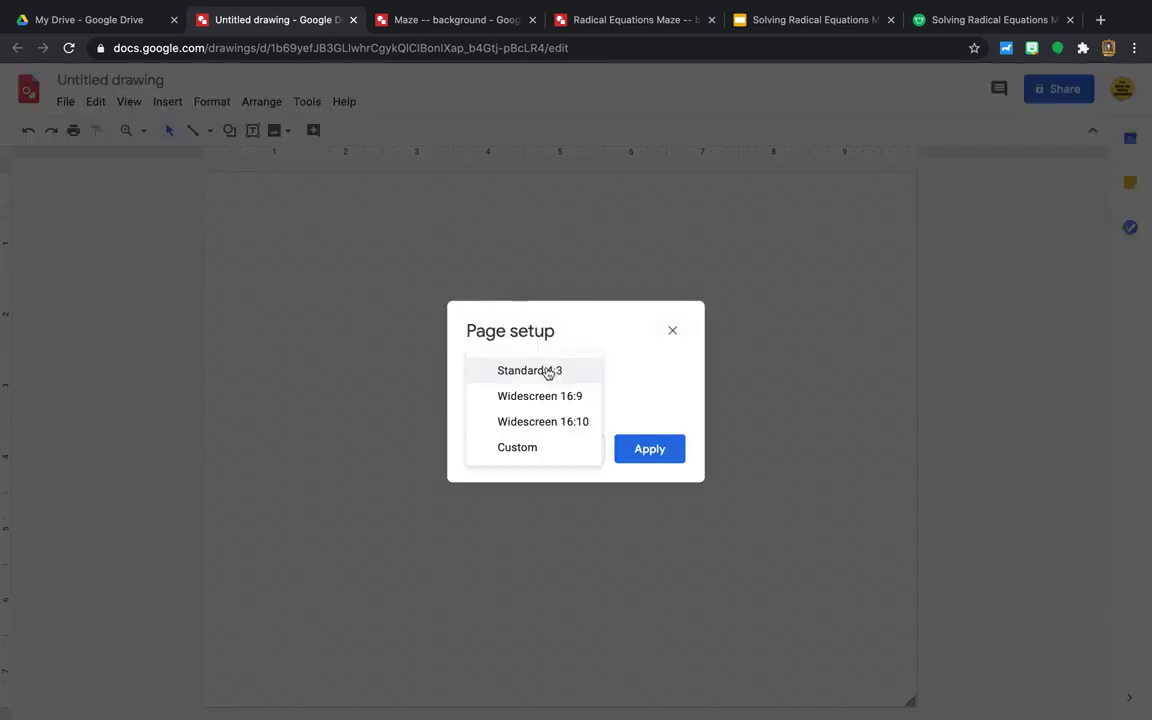
pyautogui.click(548, 448)
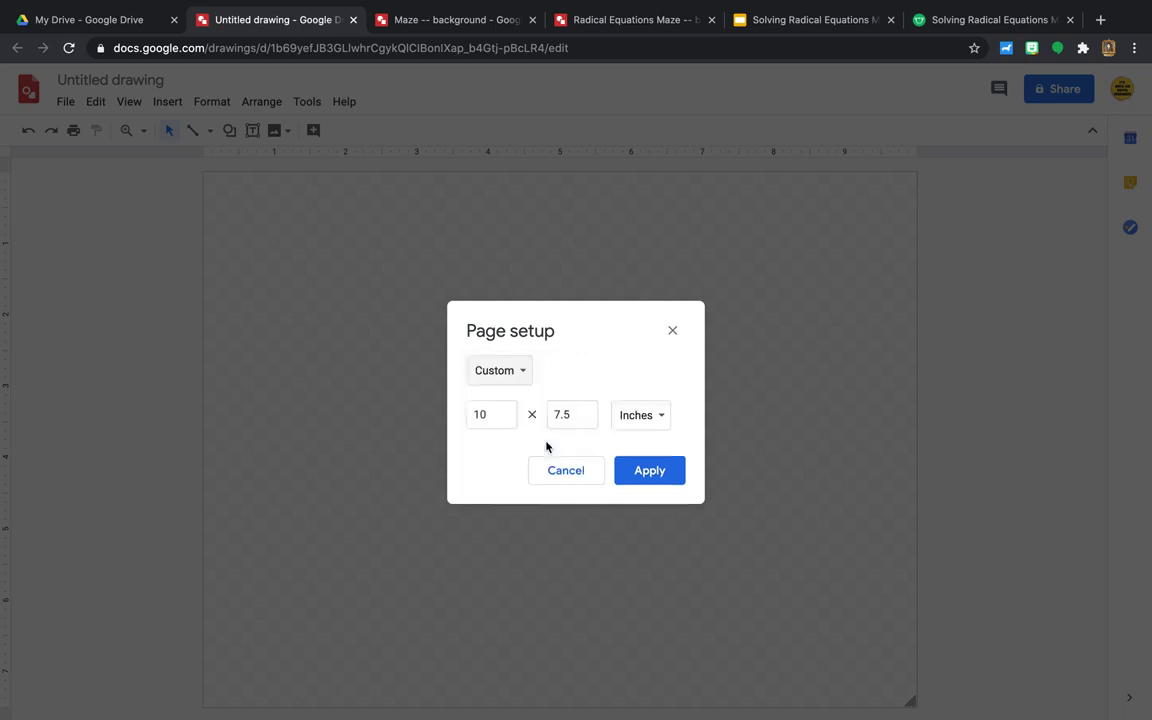
pyautogui.click(497, 421)
pyautogui.press('BackSpace')
pyautogui.write('1')
pyautogui.click(579, 418)
pyautogui.press('BackSpace')
pyautogui.press('BackSpace')
pyautogui.press('BackSpace')
pyautogui.write('8.5')
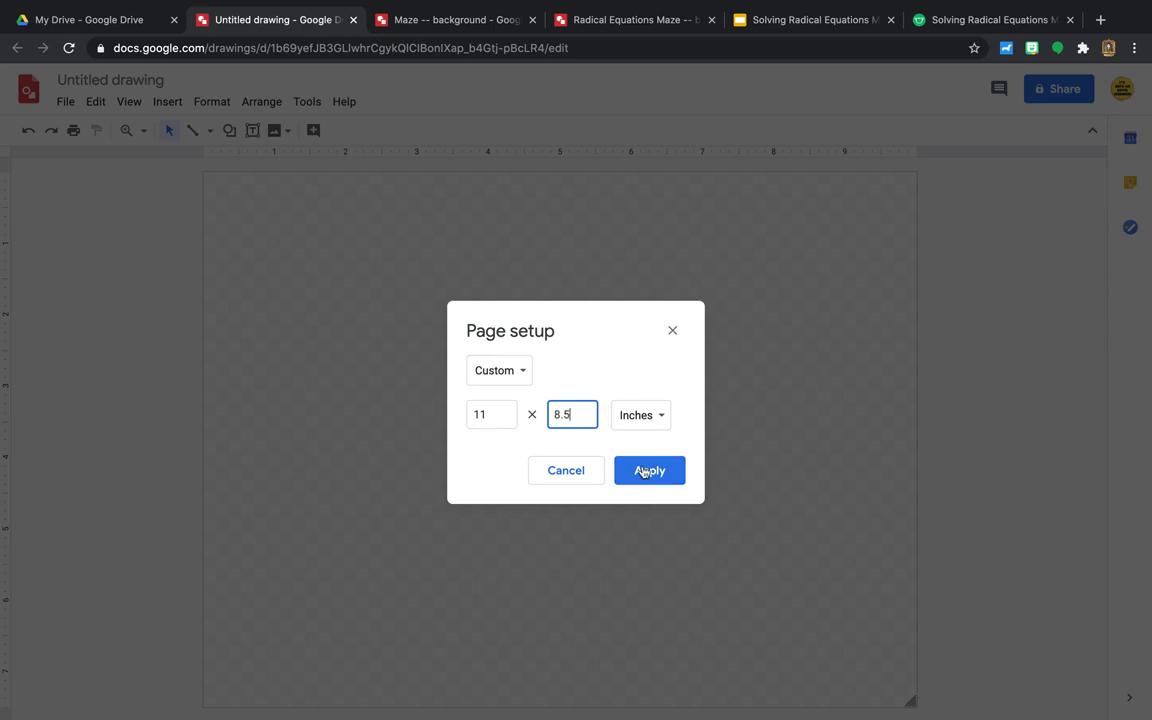
pyautogui.click(648, 472)
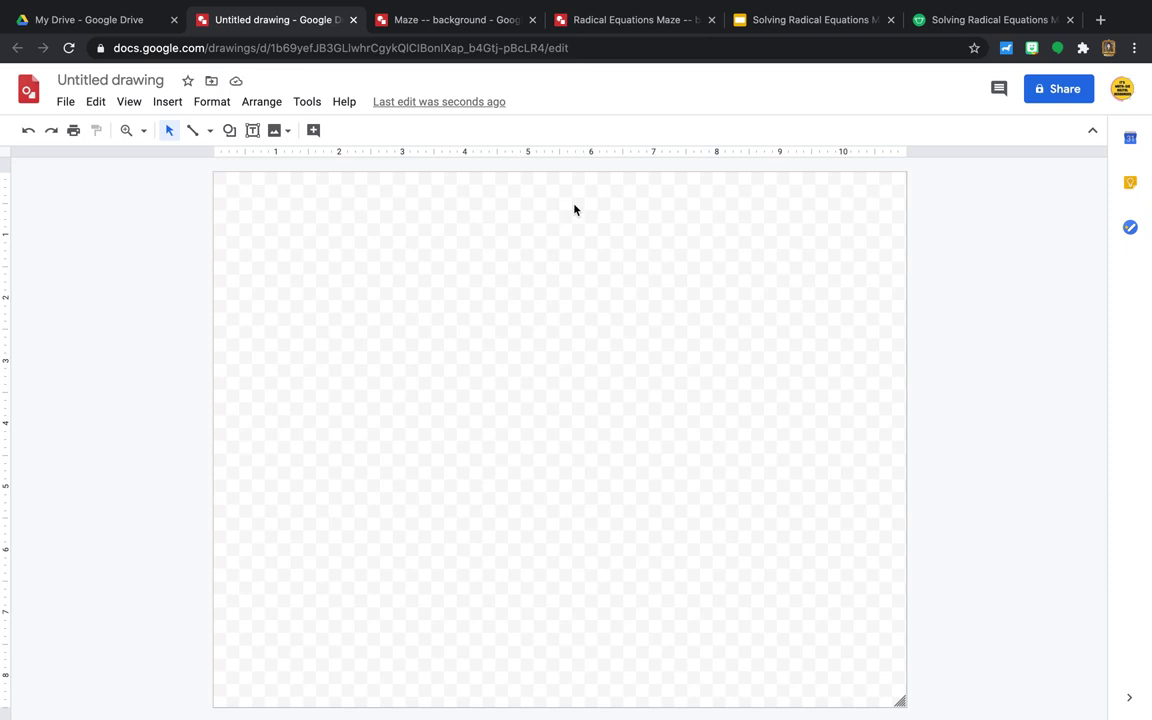
# Step: Rename the untitled drawing to 'Youtube Testing'
pyautogui.click(140, 84)
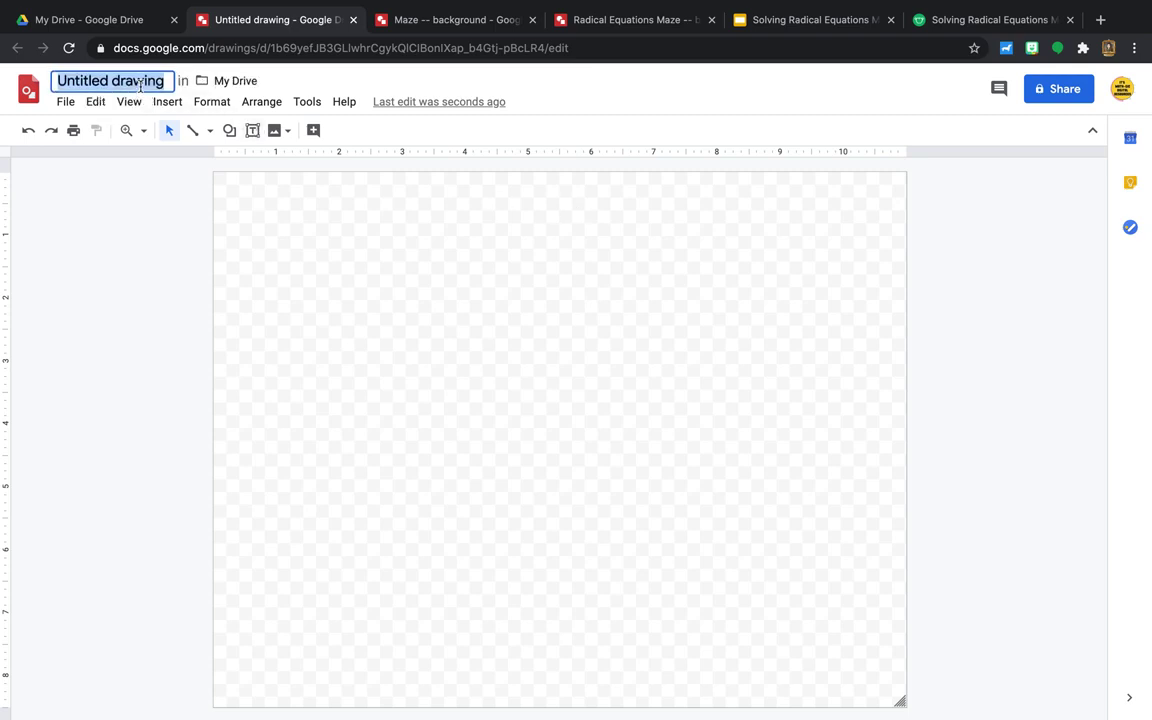
pyautogui.write('Youtube ')
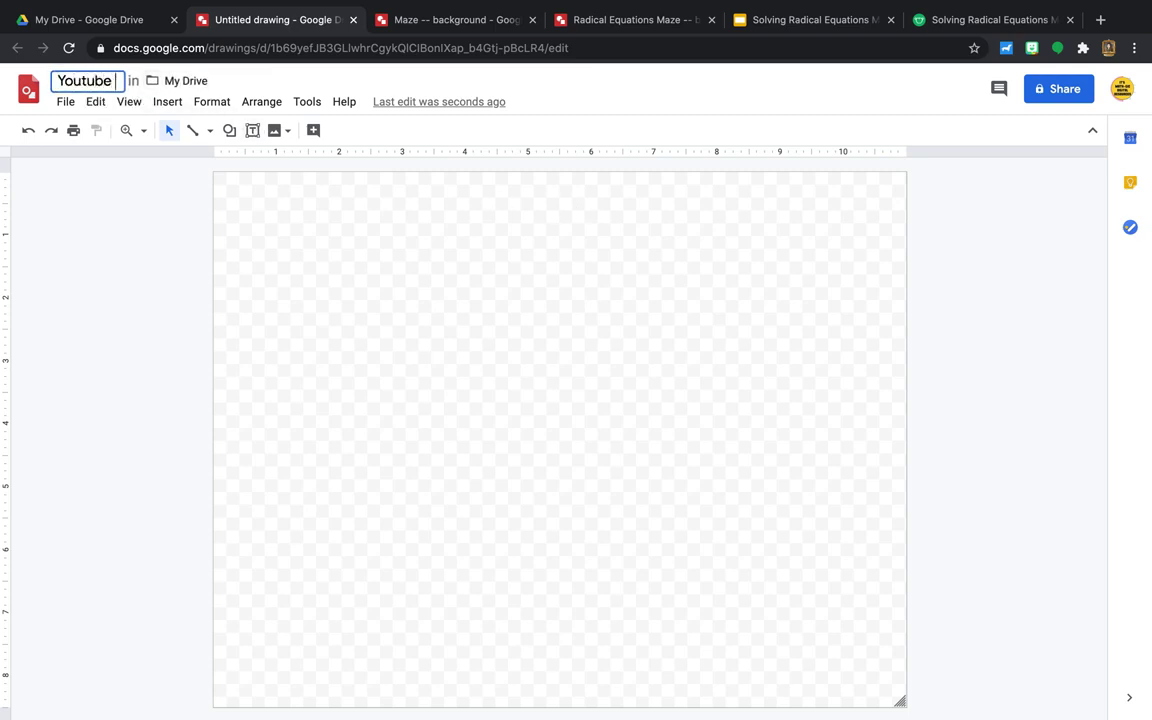
pyautogui.write('Testing')
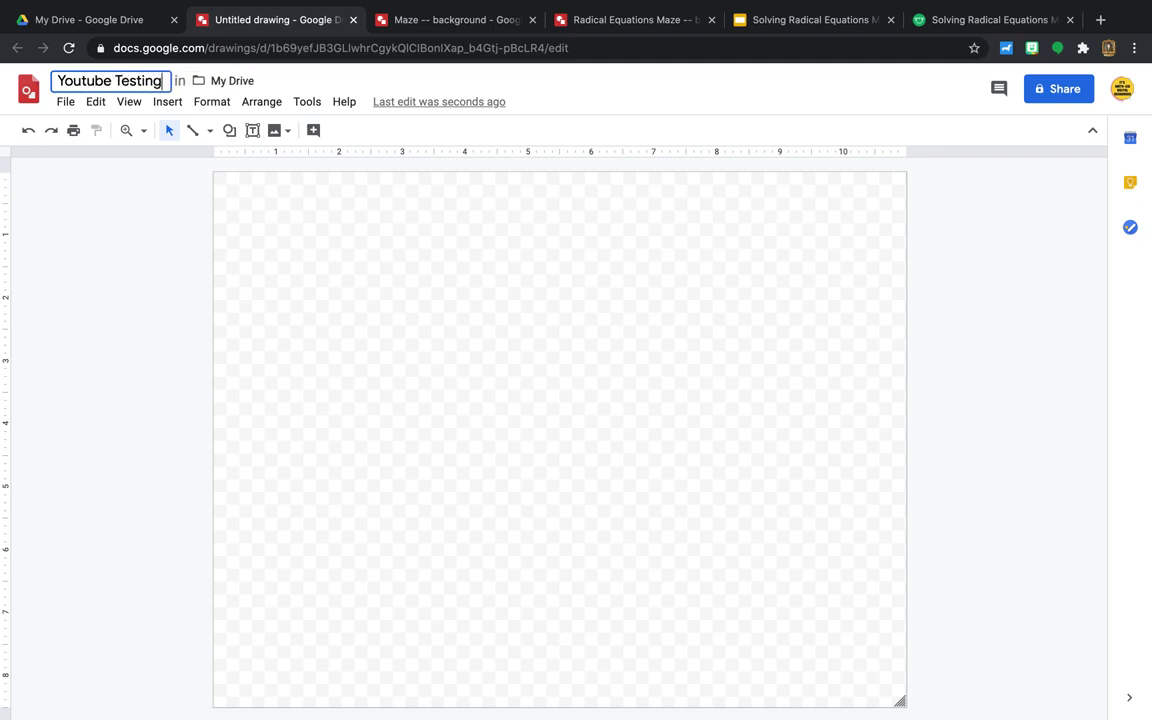
pyautogui.click(200, 352)
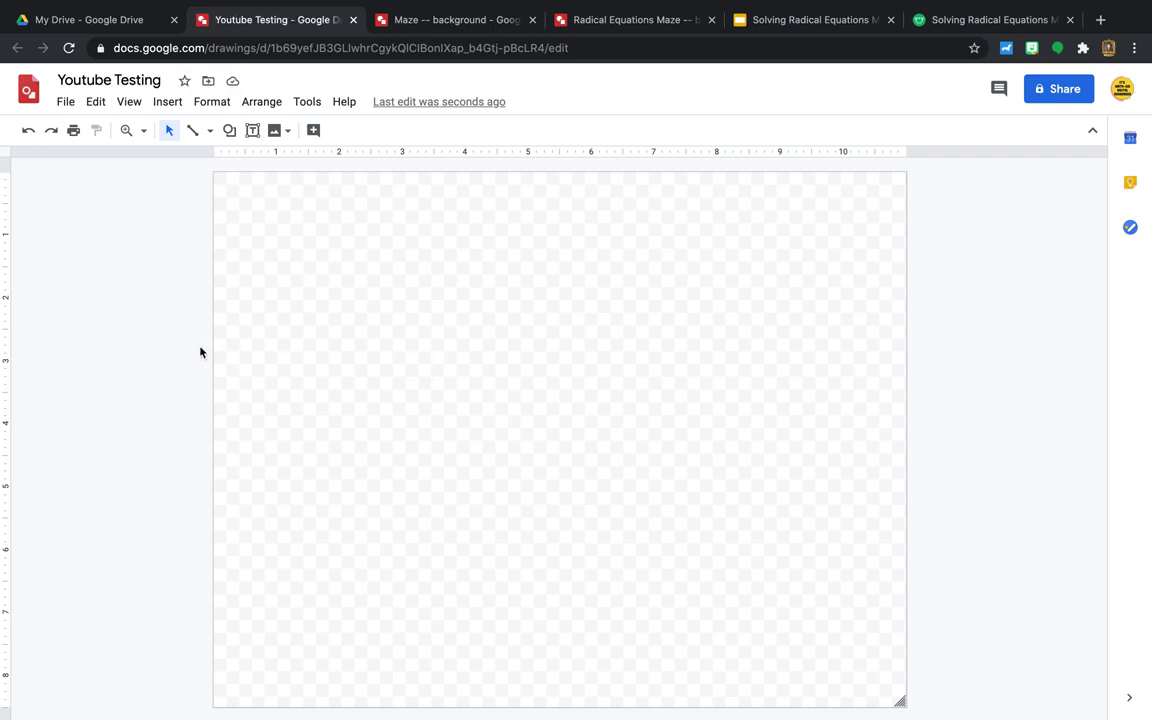
# Step: Start a custom background gradient with pale pink, pink and pale peach stops
pyautogui.rightClick(463, 325)
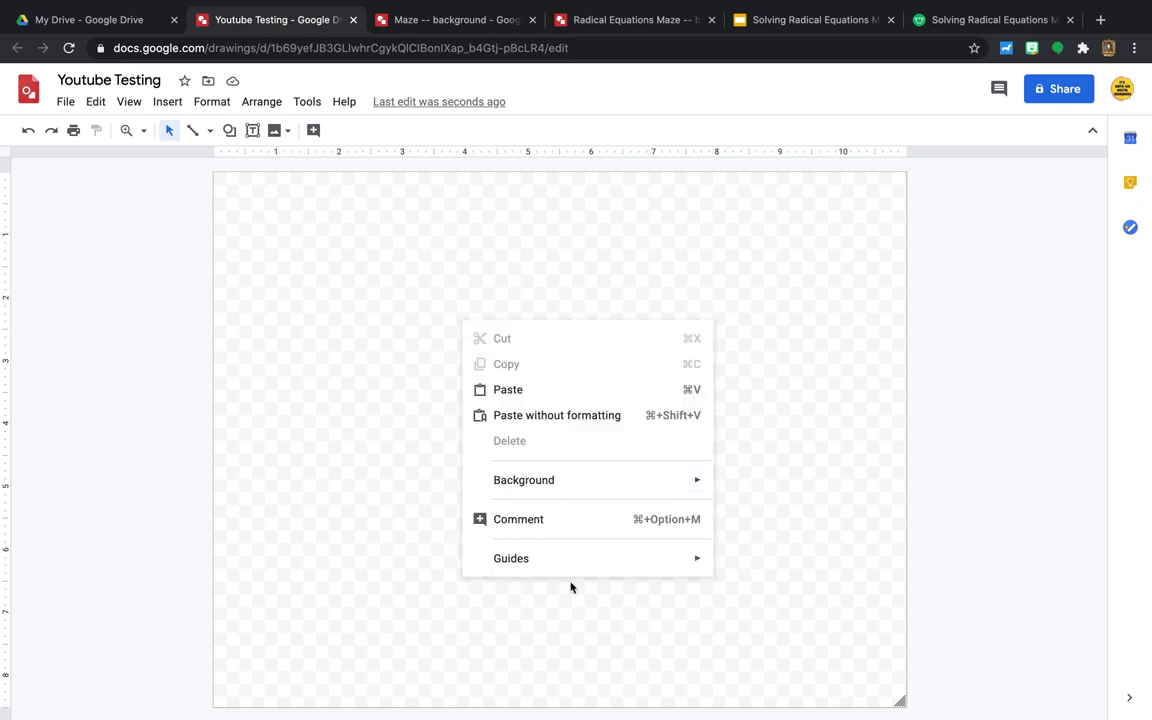
pyautogui.moveTo(576, 495)
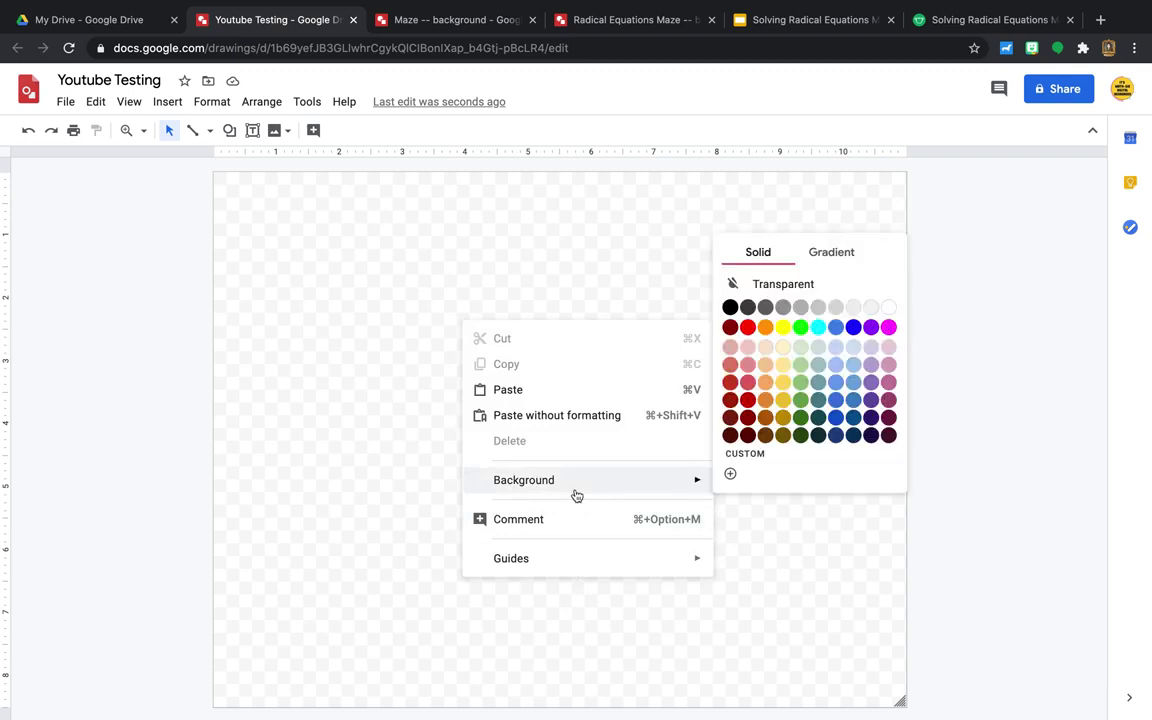
pyautogui.click(835, 252)
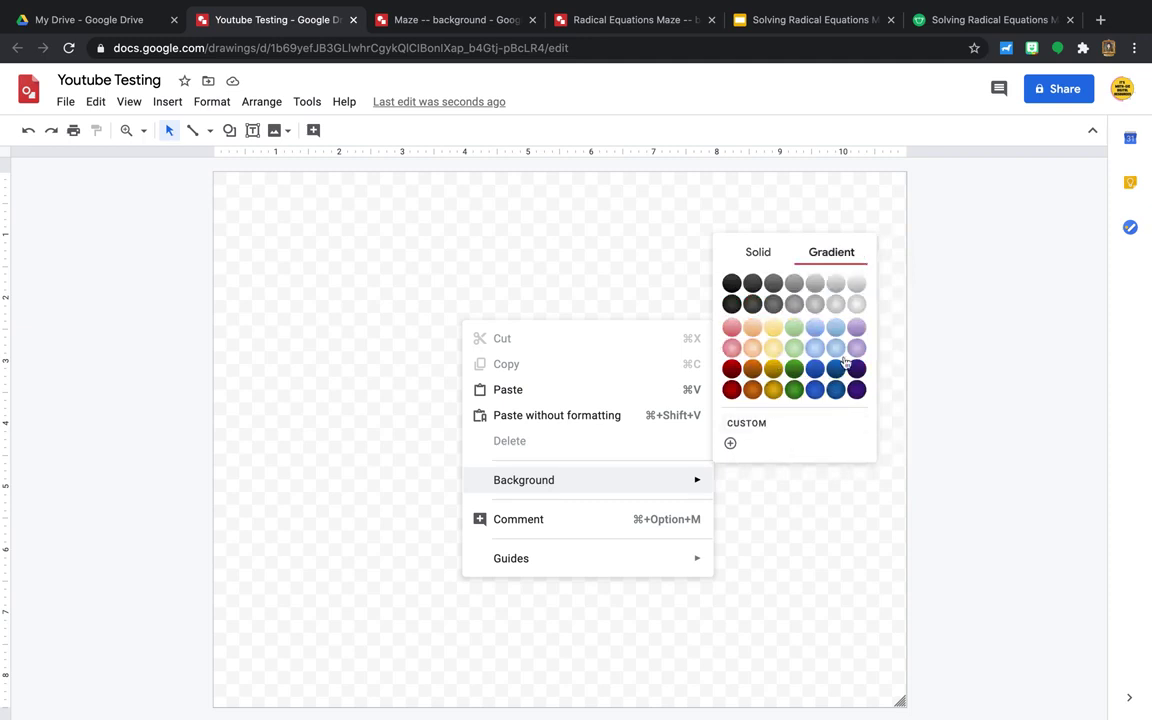
pyautogui.click(775, 429)
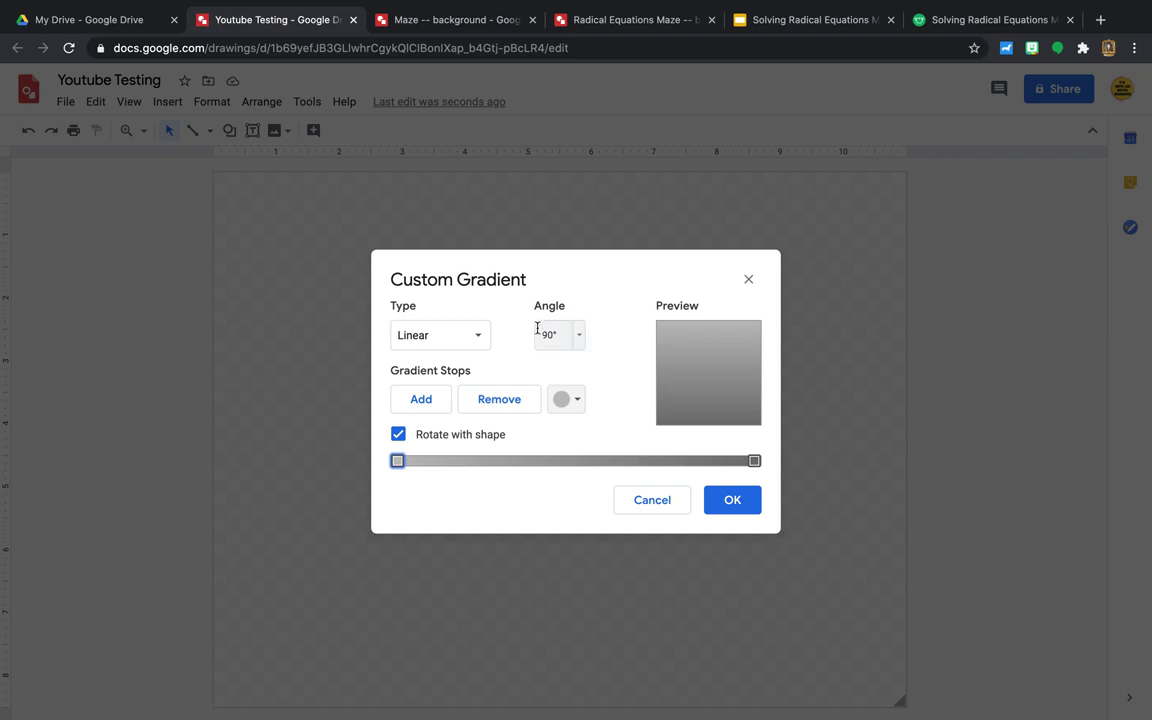
pyautogui.click(577, 400)
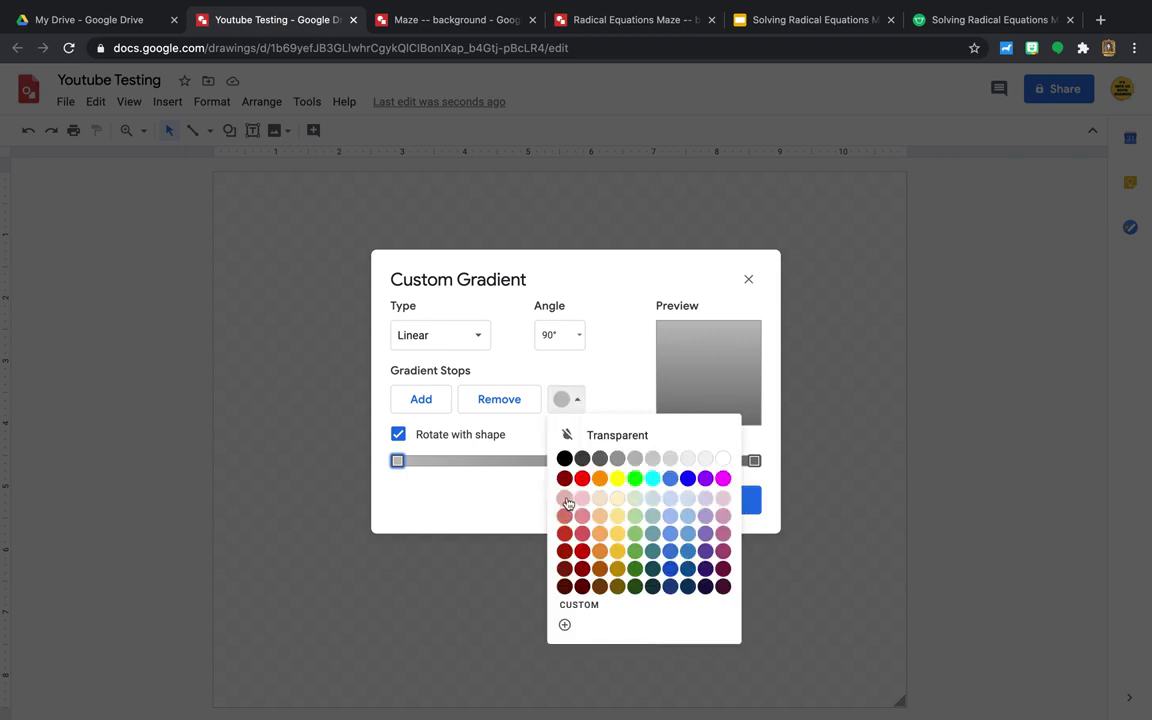
pyautogui.click(568, 499)
pyautogui.click(437, 404)
pyautogui.click(578, 404)
pyautogui.click(586, 505)
pyautogui.click(437, 404)
pyautogui.click(578, 404)
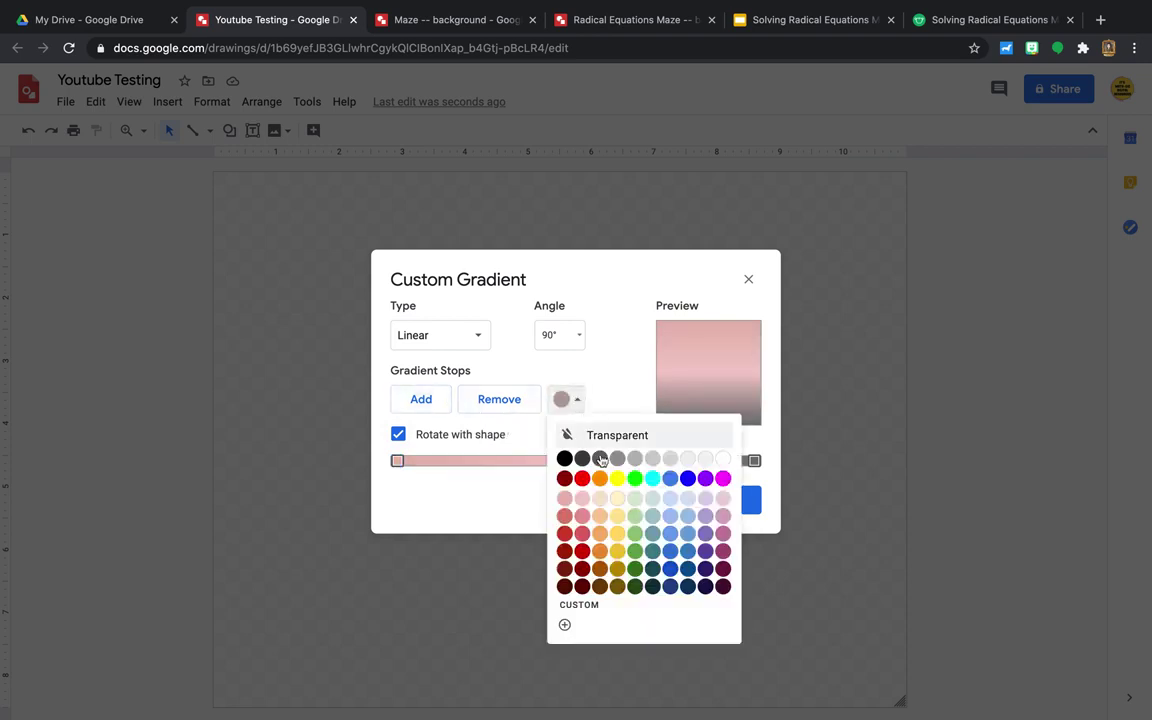
pyautogui.click(601, 505)
# Step: Add pale yellow and pale green stops, a pale blue end stop and a white start stop
pyautogui.click(434, 404)
pyautogui.click(576, 402)
pyautogui.click(617, 505)
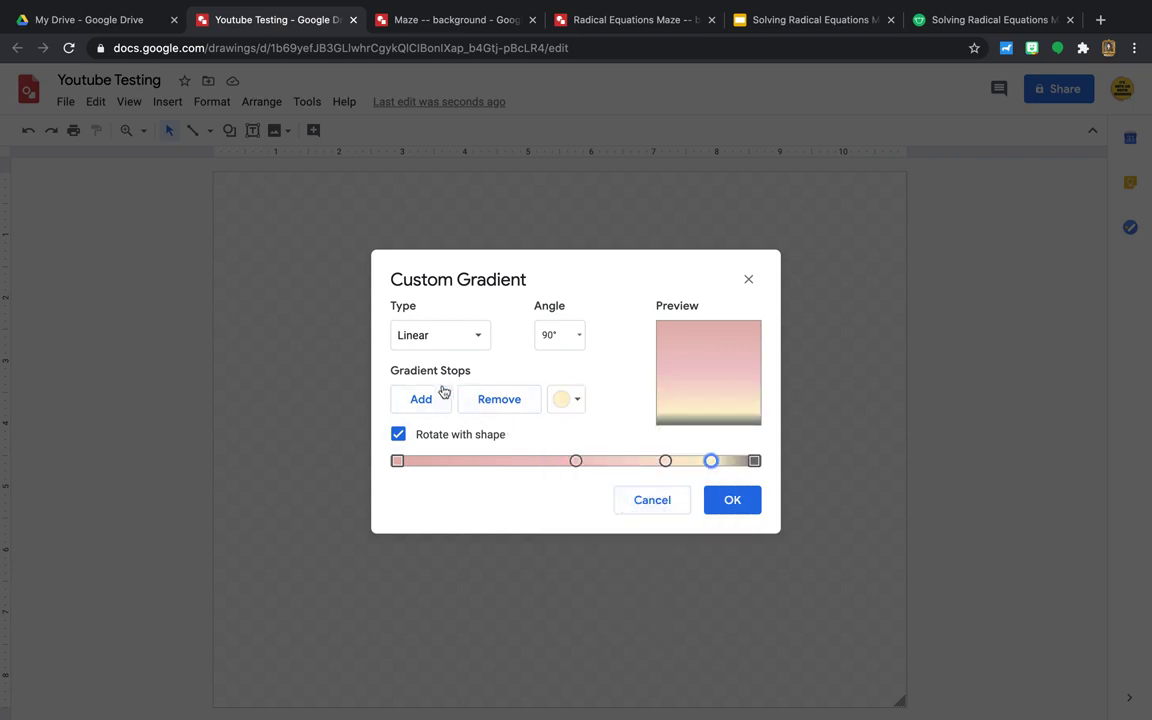
pyautogui.click(440, 396)
pyautogui.click(576, 402)
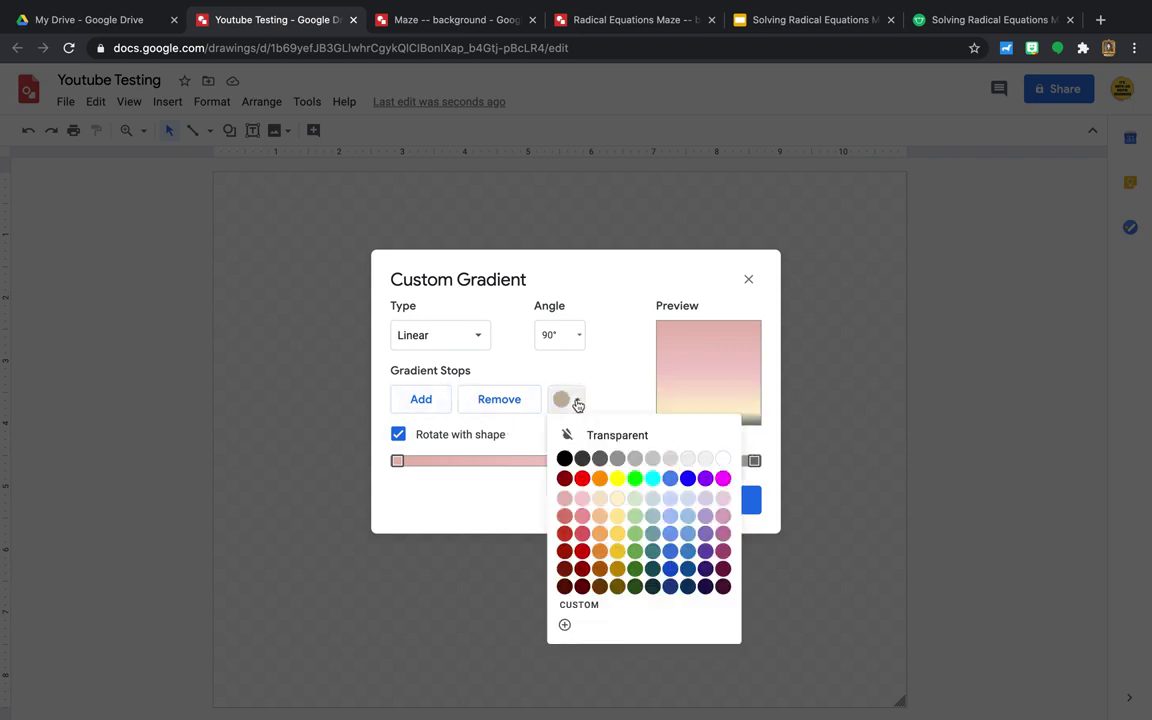
pyautogui.click(636, 505)
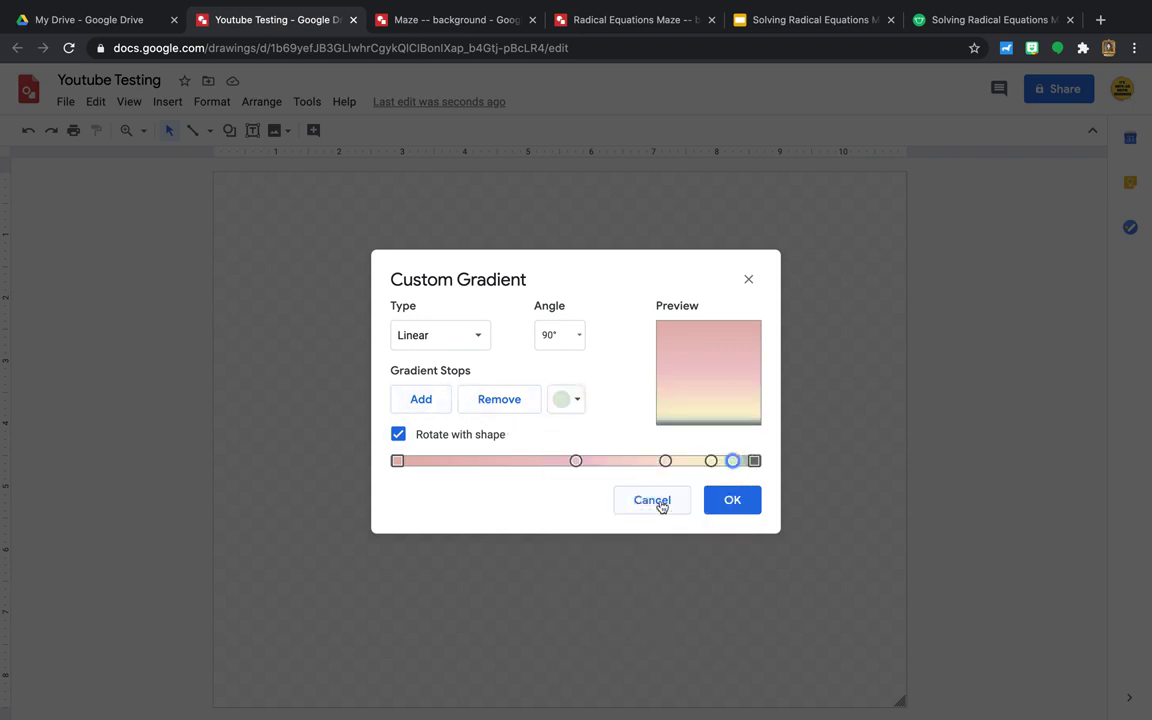
pyautogui.click(754, 461)
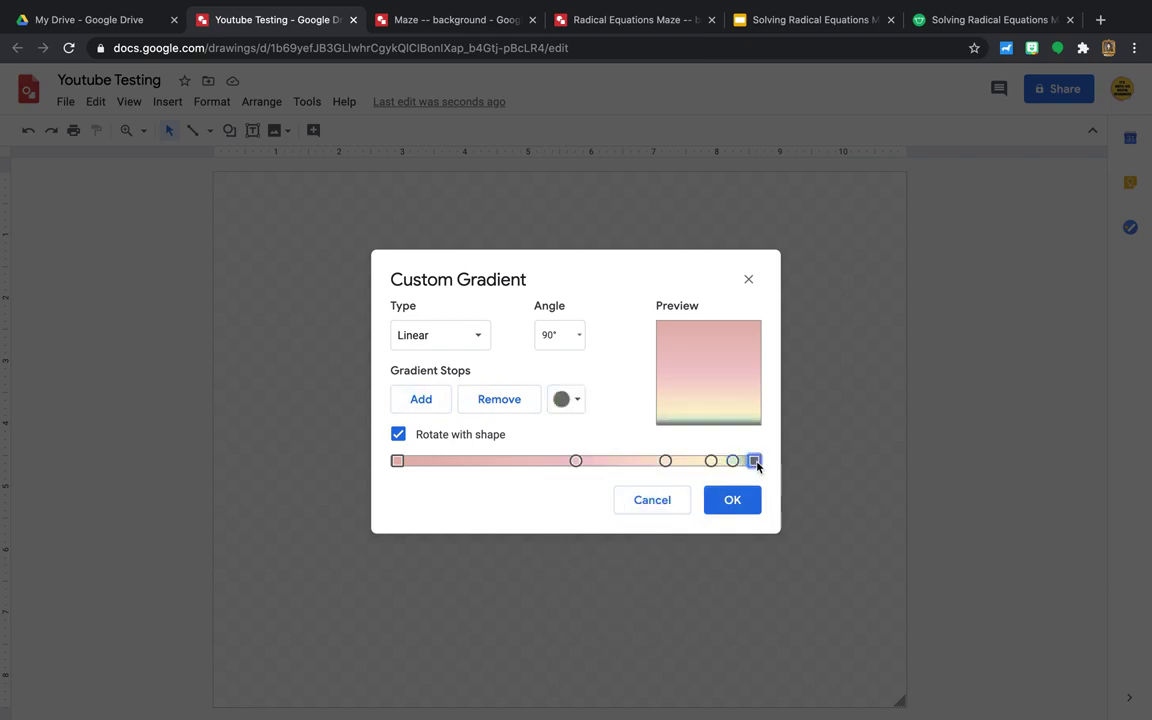
pyautogui.click(578, 401)
pyautogui.click(676, 506)
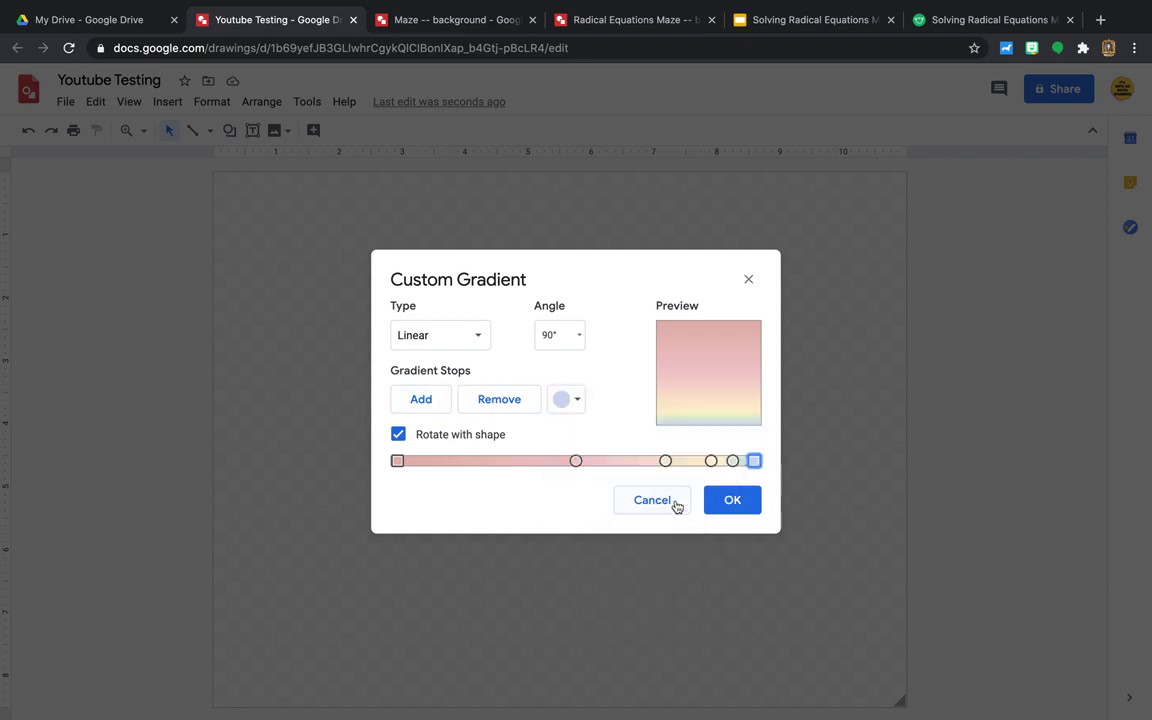
pyautogui.click(398, 461)
pyautogui.click(577, 400)
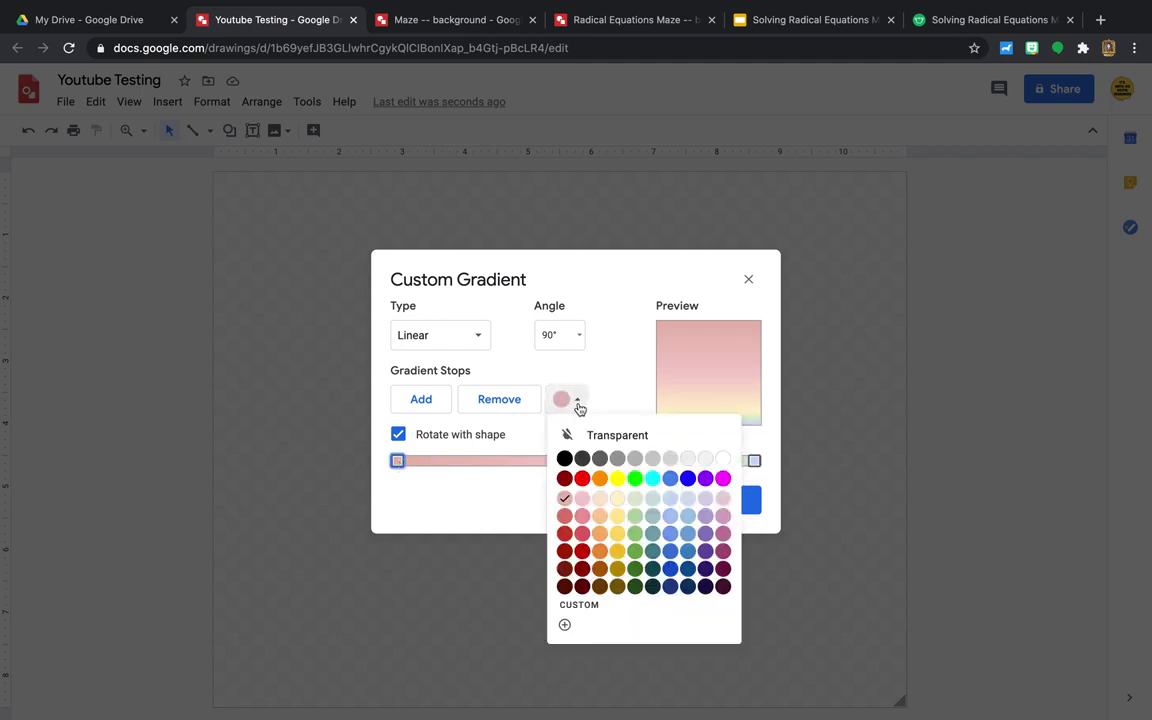
pyautogui.click(723, 462)
# Step: Space the gradient stops evenly, angle it at 135°, and apply it as the page background
pyautogui.moveTo(578, 462); pyautogui.dragTo(491, 464)
pyautogui.click(665, 461)
pyautogui.moveTo(643, 463); pyautogui.dragTo(565, 462)
pyautogui.moveTo(710, 461); pyautogui.dragTo(637, 463)
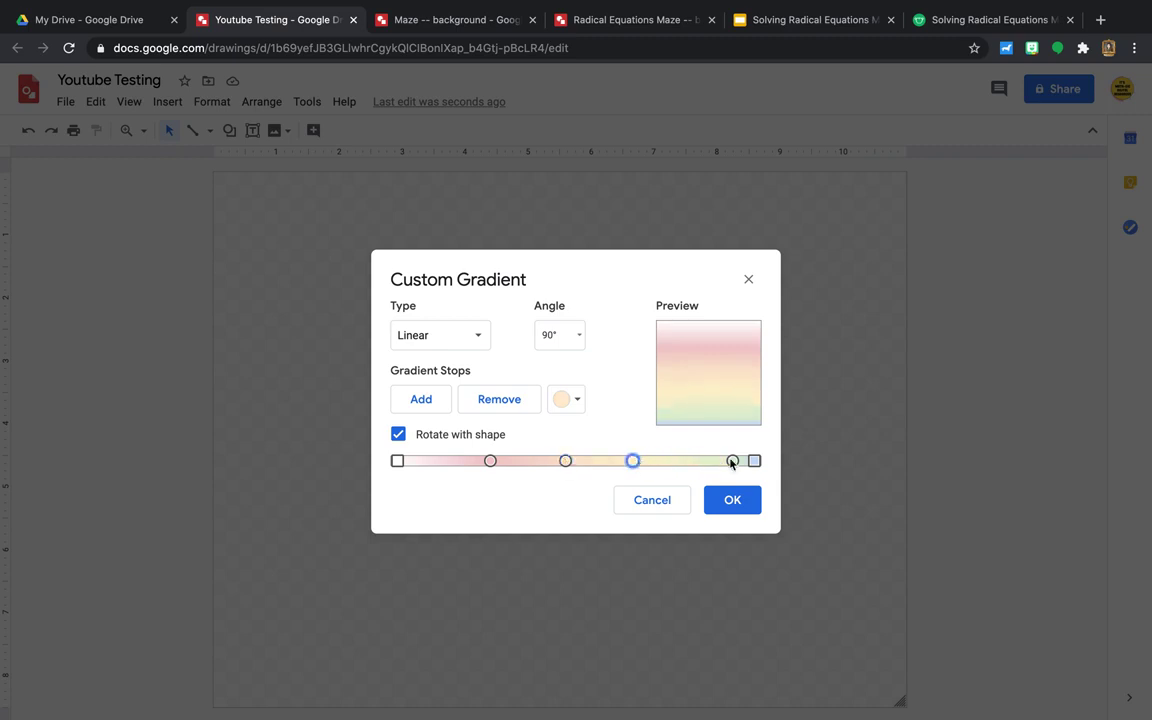
pyautogui.moveTo(733, 461); pyautogui.dragTo(683, 461)
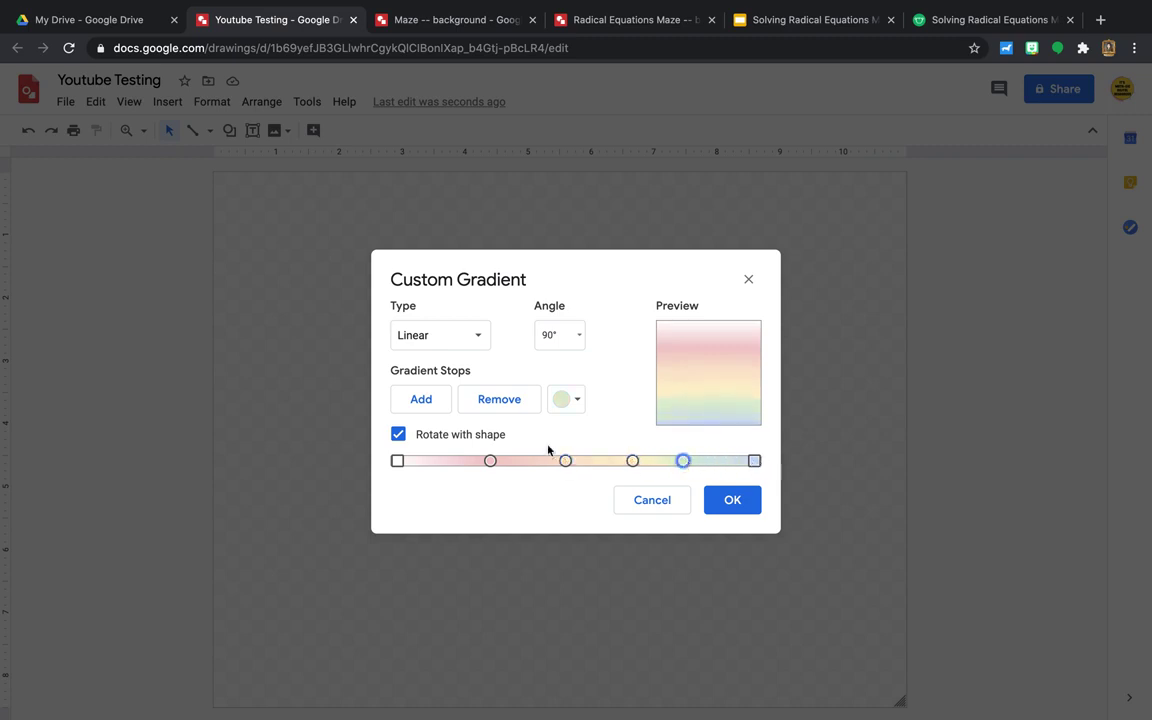
pyautogui.click(582, 337)
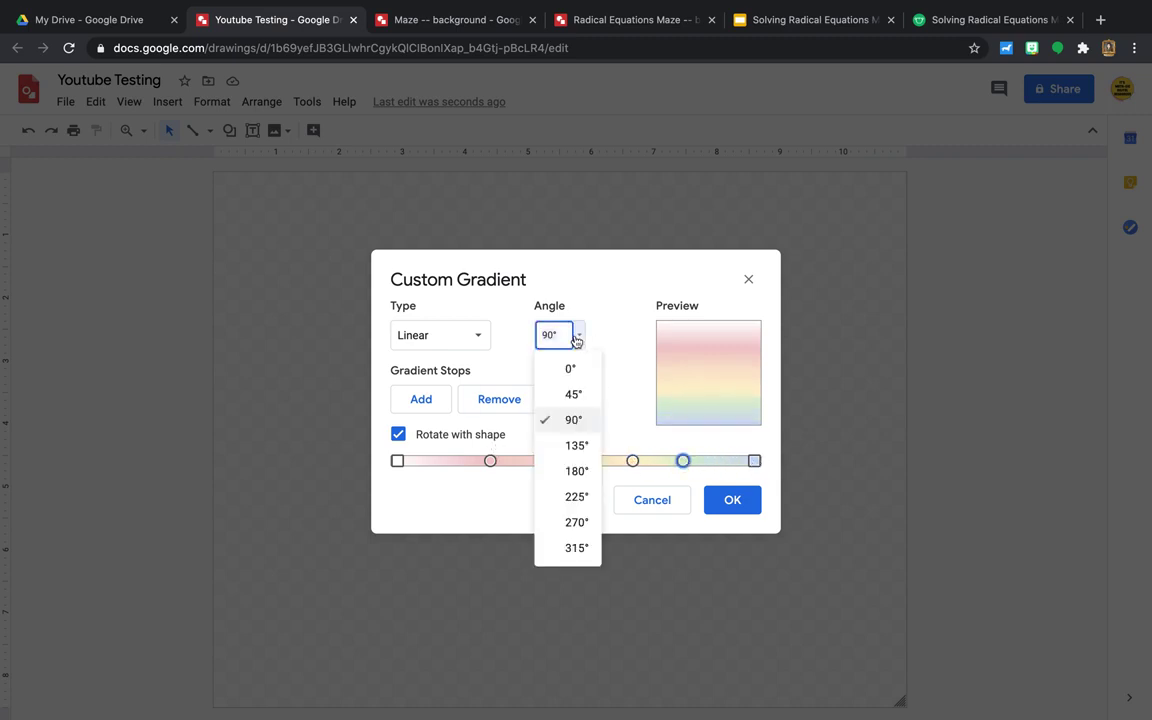
pyautogui.click(578, 452)
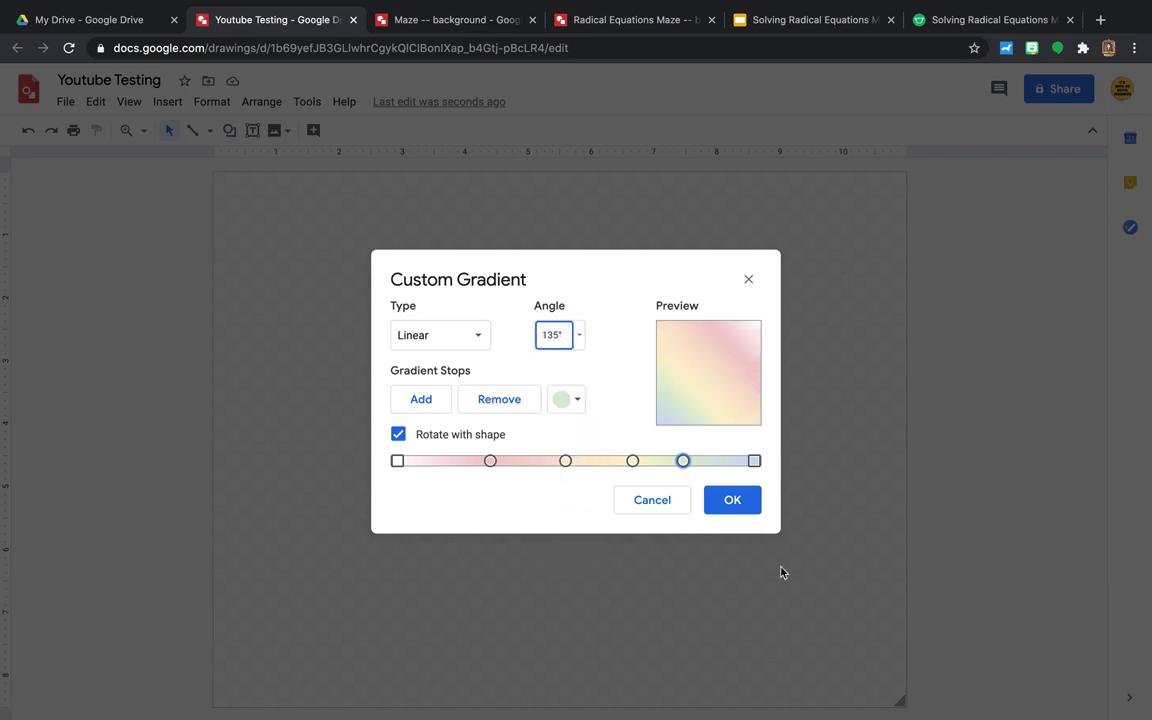
pyautogui.click(744, 504)
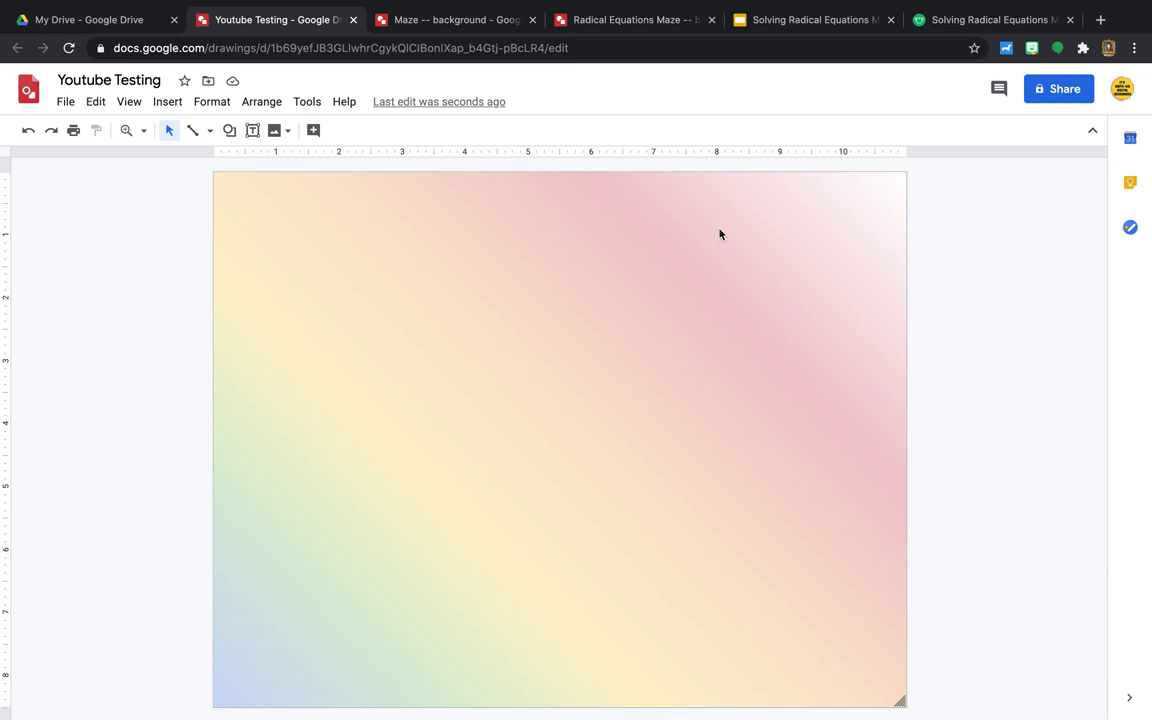
# Step: Add a 'Vocabulary Maze' text box across the top, set to 36 pt and centred
pyautogui.click(252, 130)
pyautogui.moveTo(227, 180); pyautogui.dragTo(895, 255)
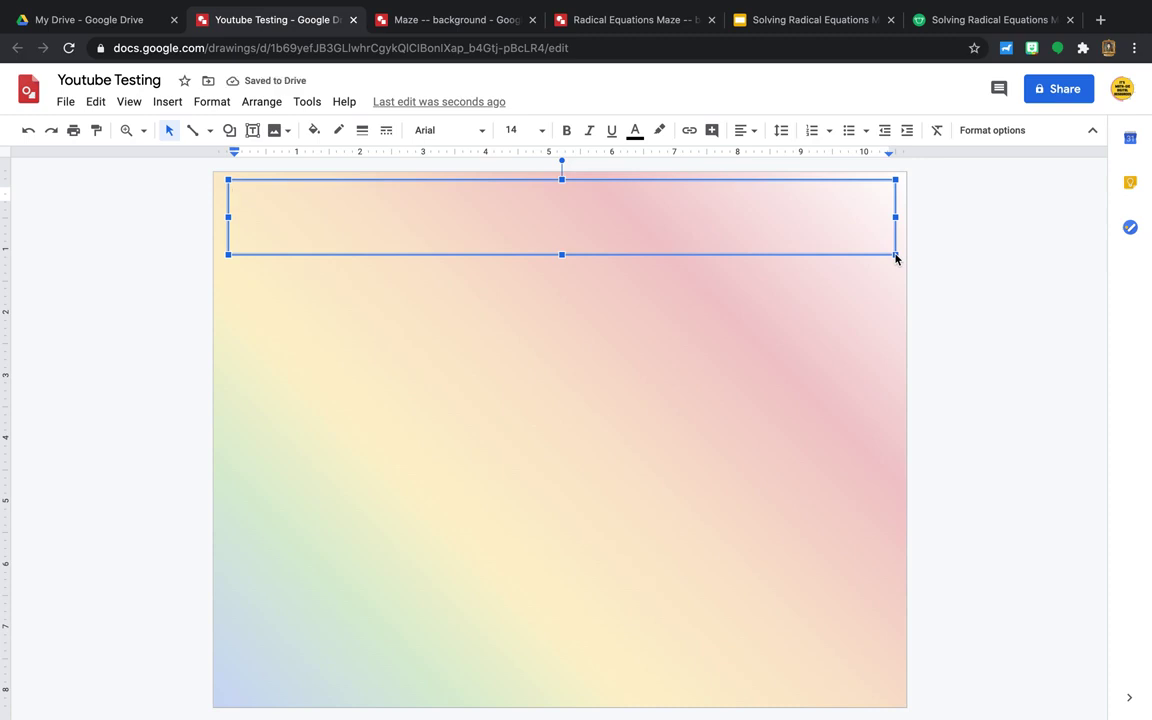
pyautogui.write('Vocabular')
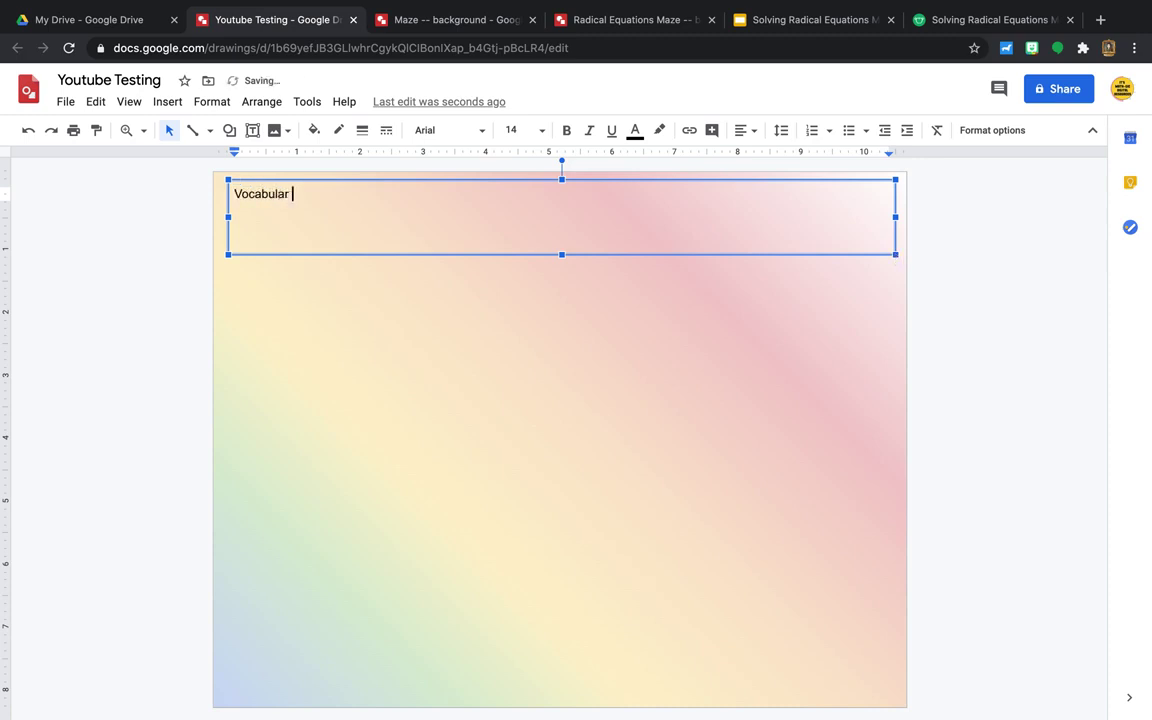
pyautogui.write('y Maze')
pyautogui.moveTo(359, 187); pyautogui.dragTo(230, 194)
pyautogui.click(541, 138)
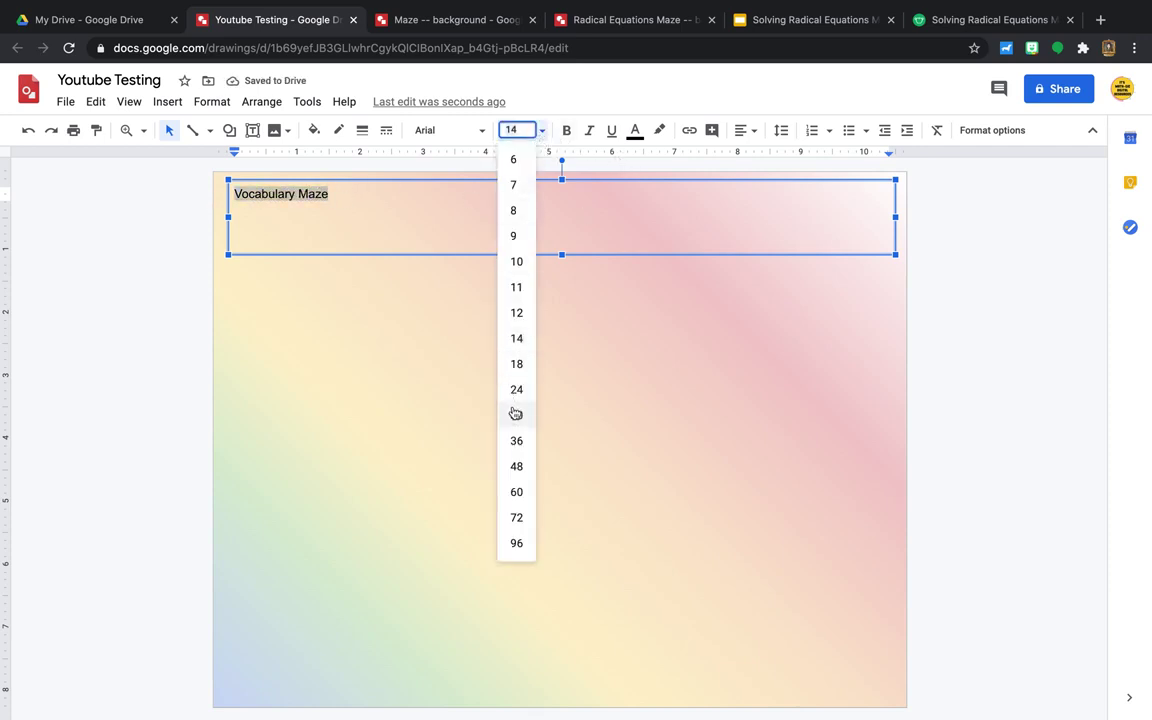
pyautogui.click(514, 440)
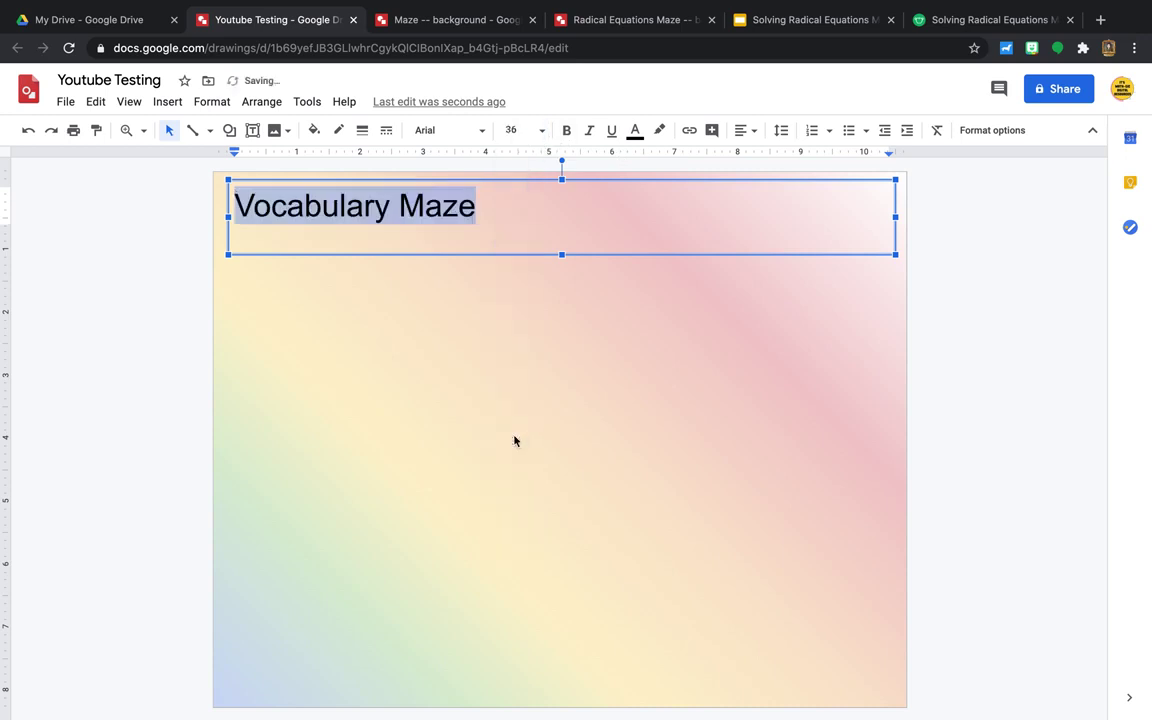
pyautogui.click(748, 130)
pyautogui.click(767, 157)
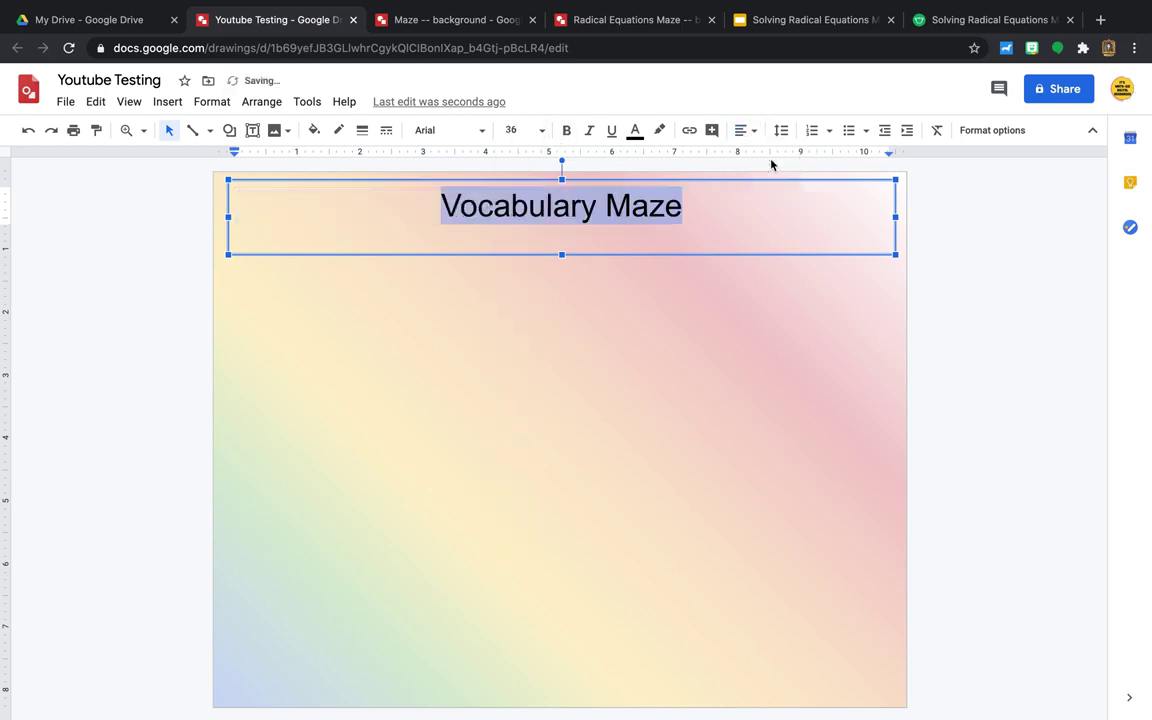
# Step: Browse through the font list for the title
pyautogui.click(482, 131)
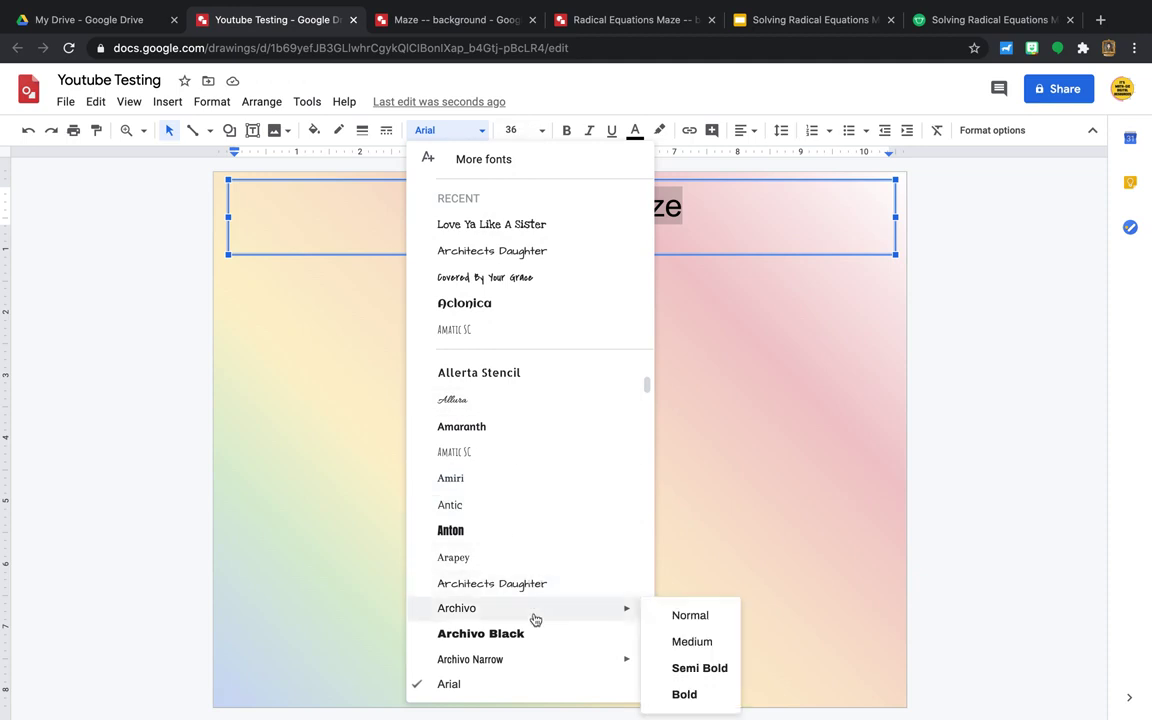
pyautogui.scroll(-6, 532, 618)
pyautogui.scroll(-10, 535, 620)
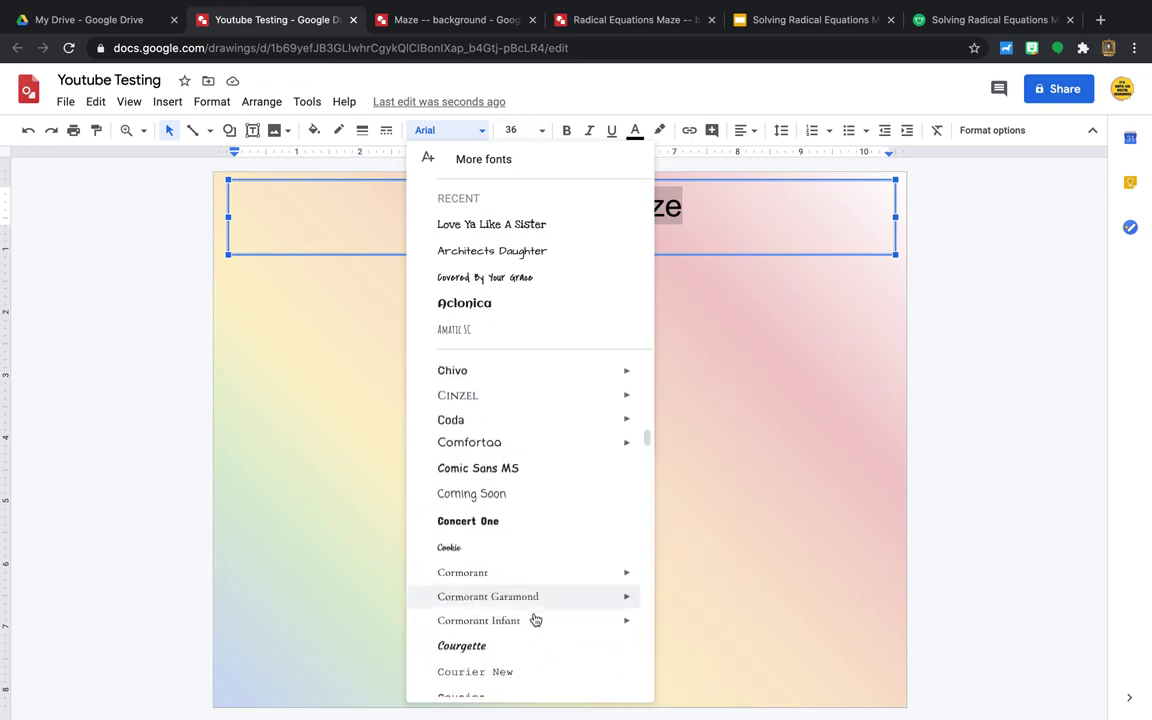
pyautogui.scroll(-5, 535, 620)
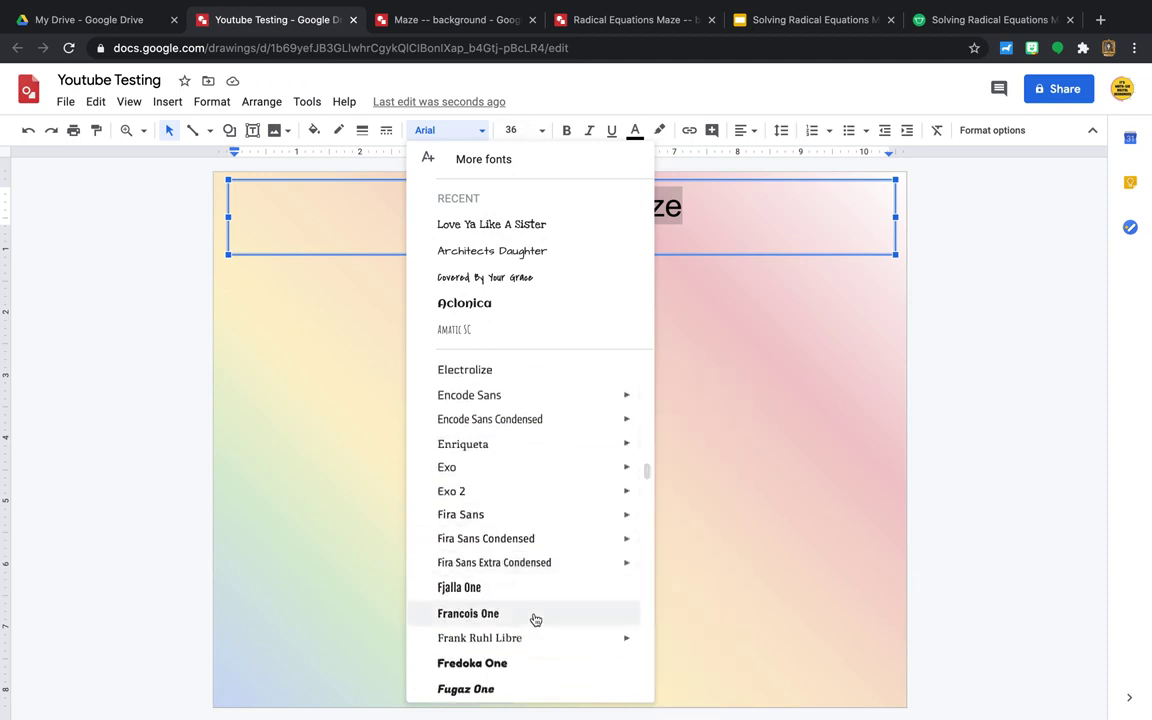
pyautogui.scroll(20, 526, 421)
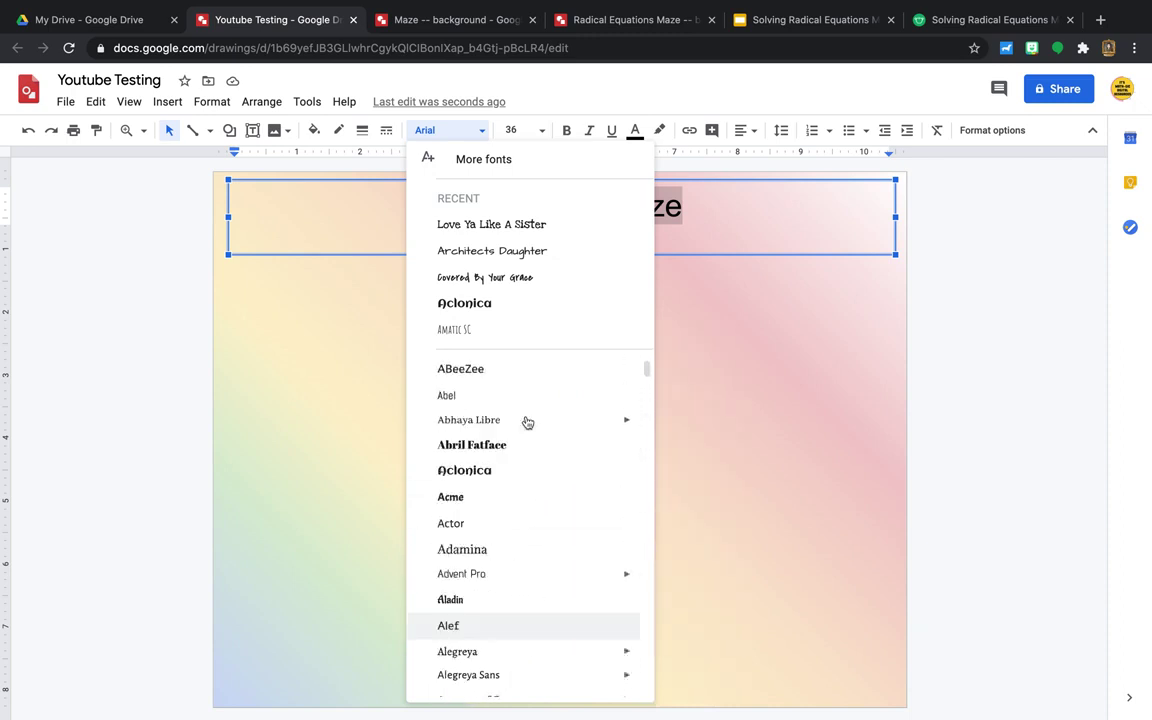
# Step: Look through the full font library and close it without changes
pyautogui.click(529, 170)
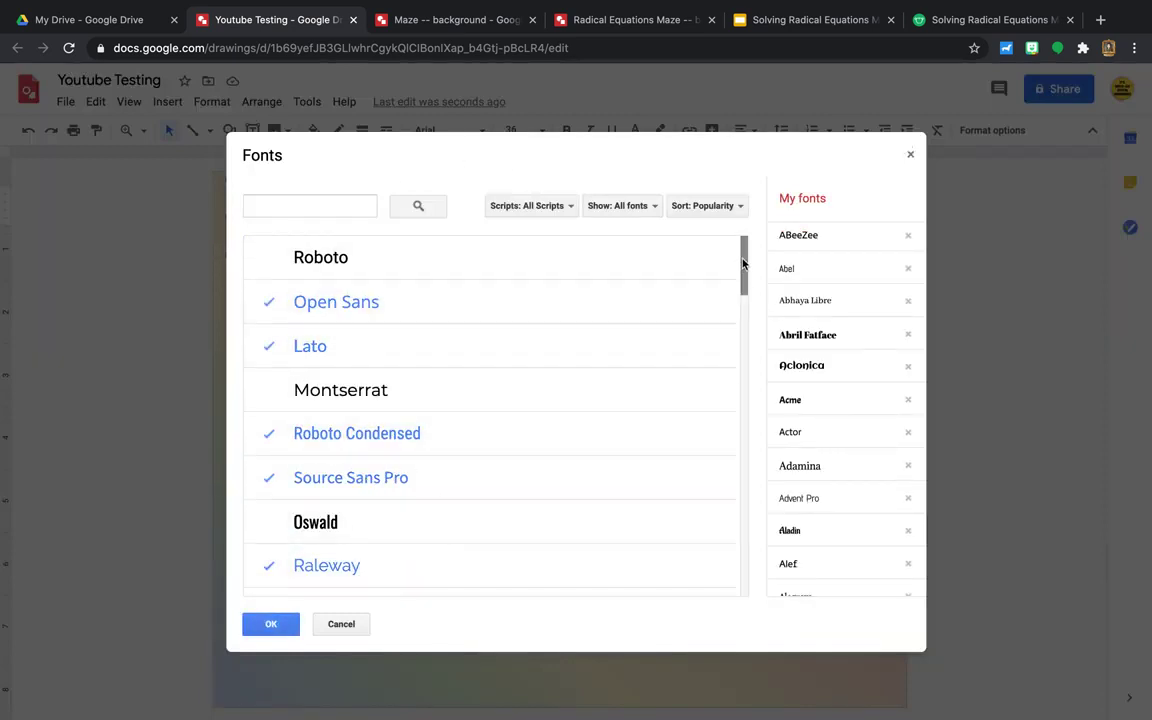
pyautogui.moveTo(743, 263); pyautogui.dragTo(741, 569)
pyautogui.scroll(10, 740, 569)
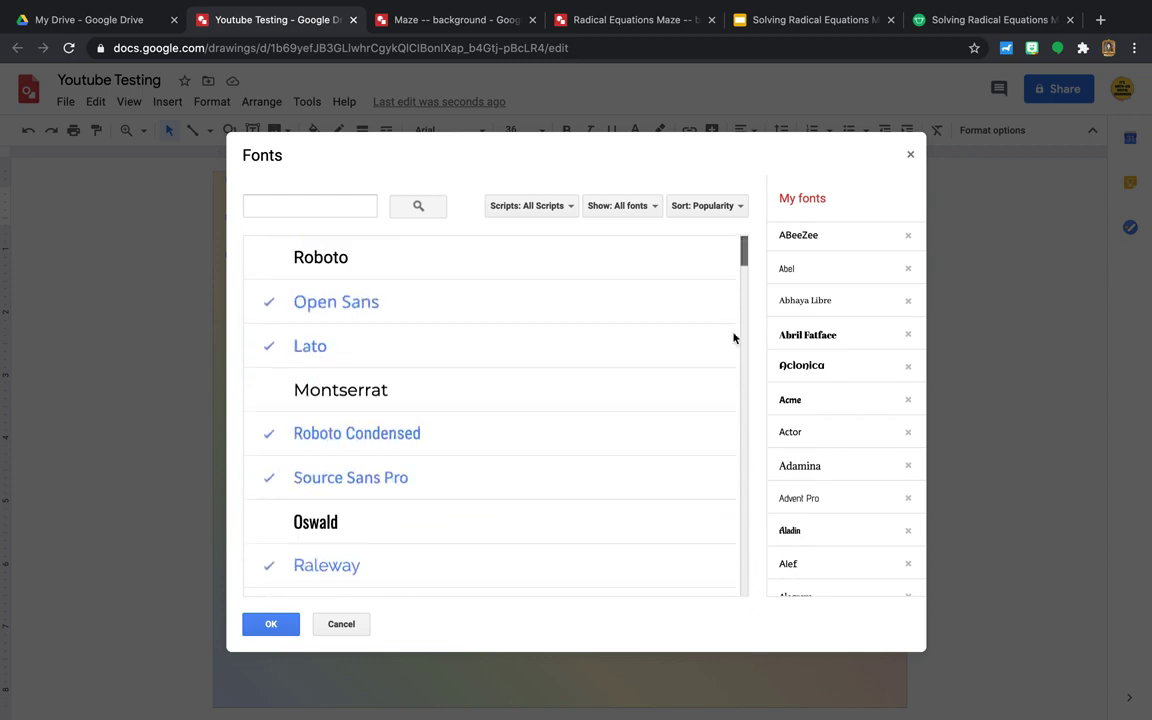
pyautogui.click(341, 625)
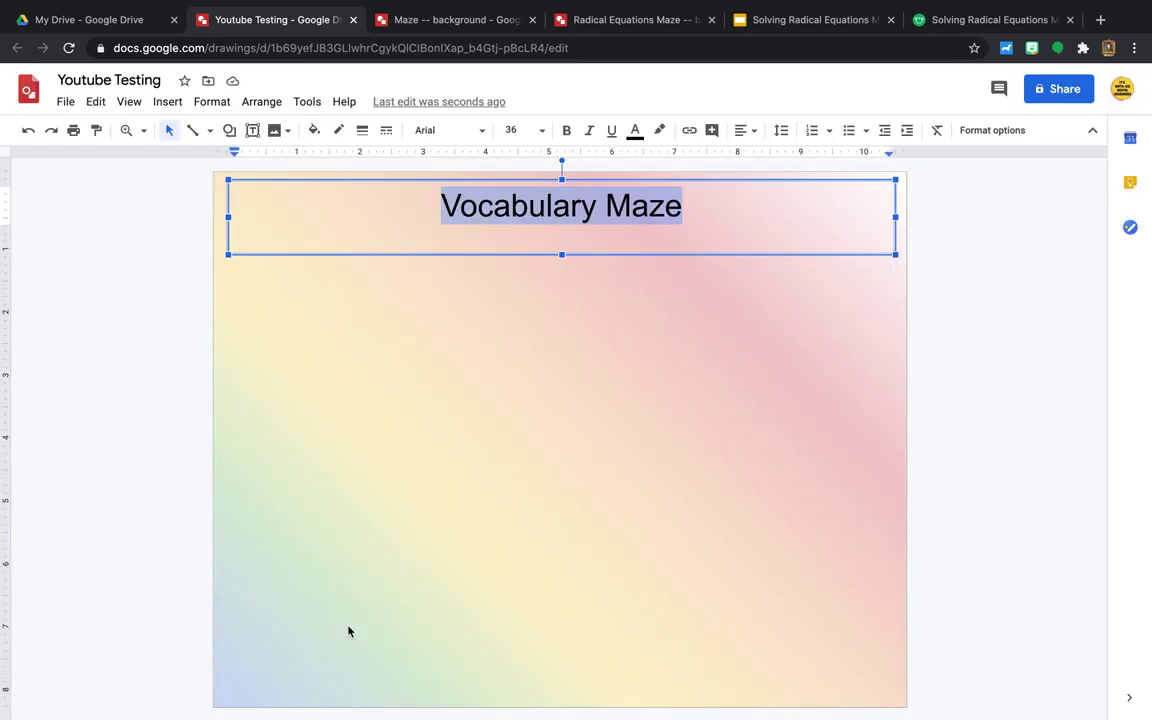
# Step: Set the title font to Love Ya Like A Sister
pyautogui.click(482, 133)
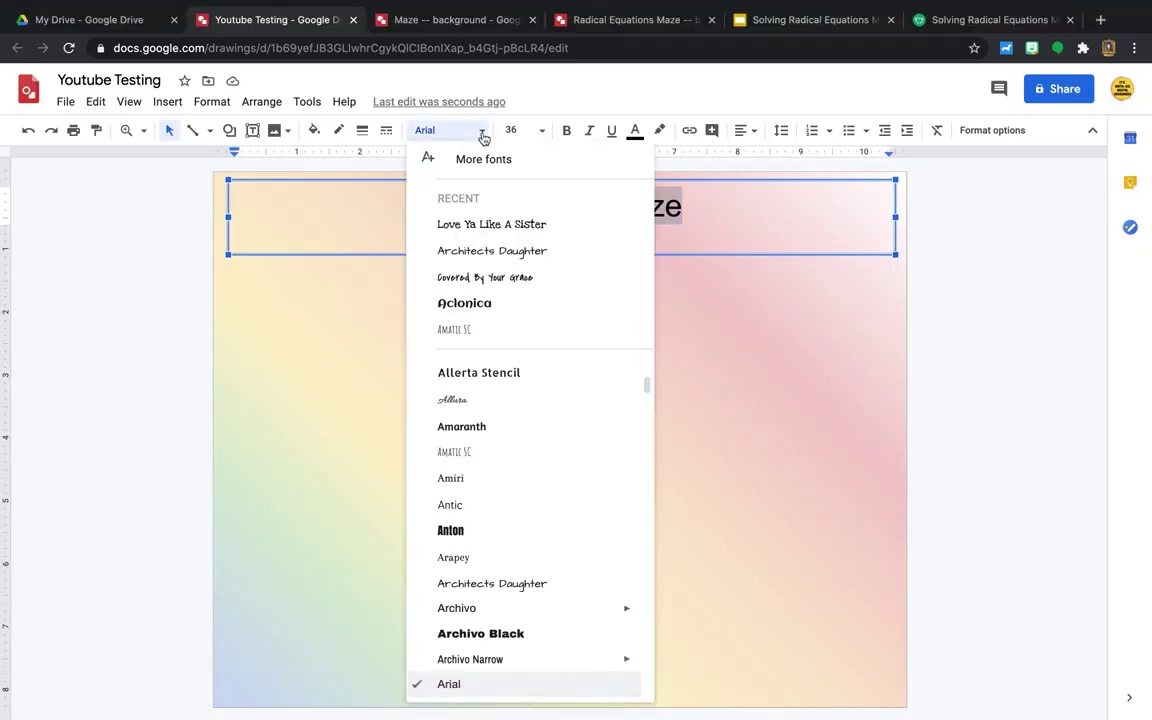
pyautogui.click(478, 226)
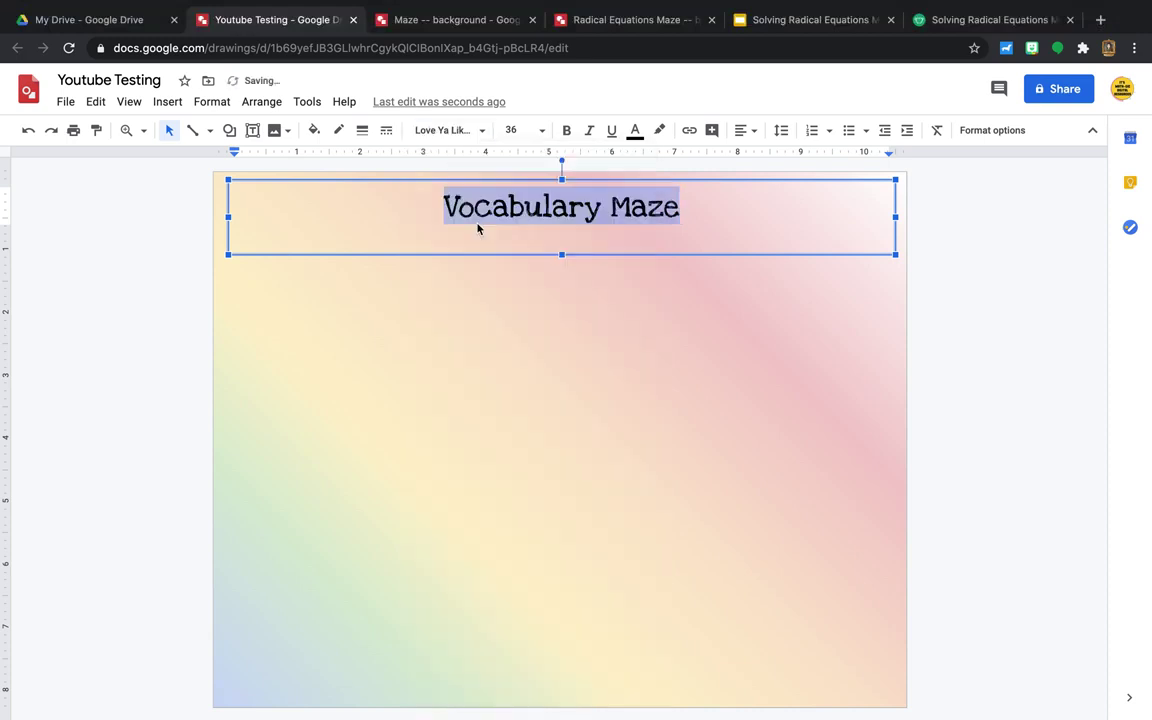
pyautogui.click(580, 383)
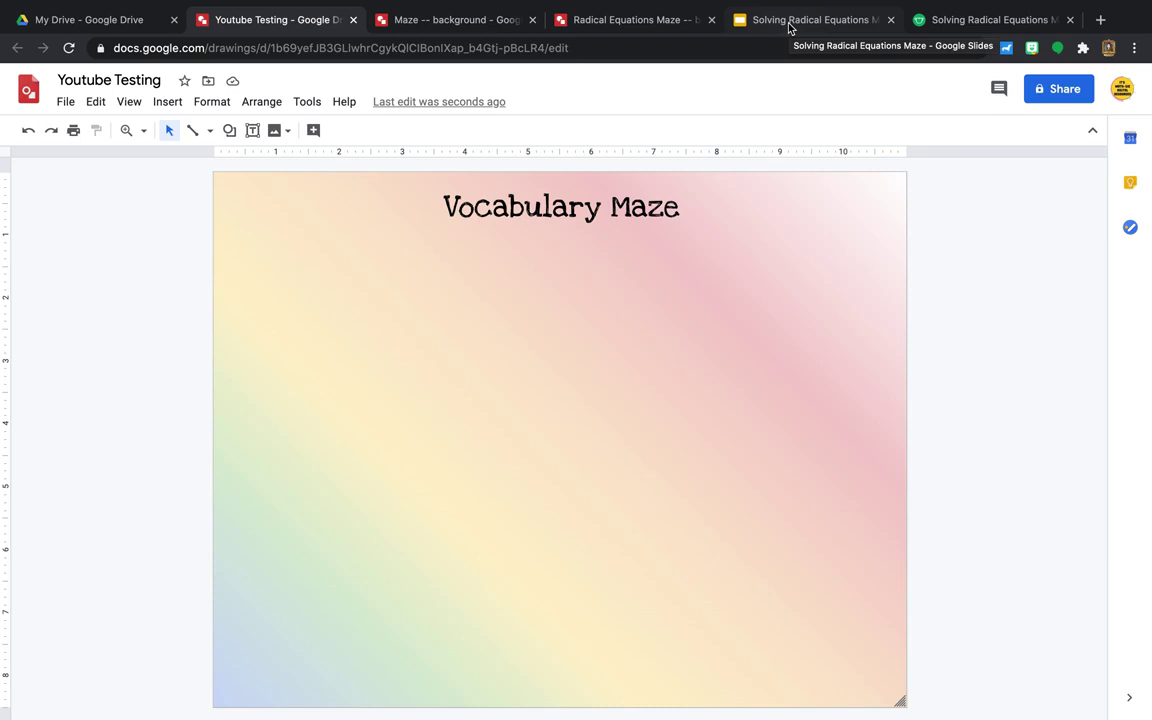
# Step: Draw a rounded rectangle near the bottom-left corner of the page
pyautogui.click(231, 135)
pyautogui.moveTo(257, 167)
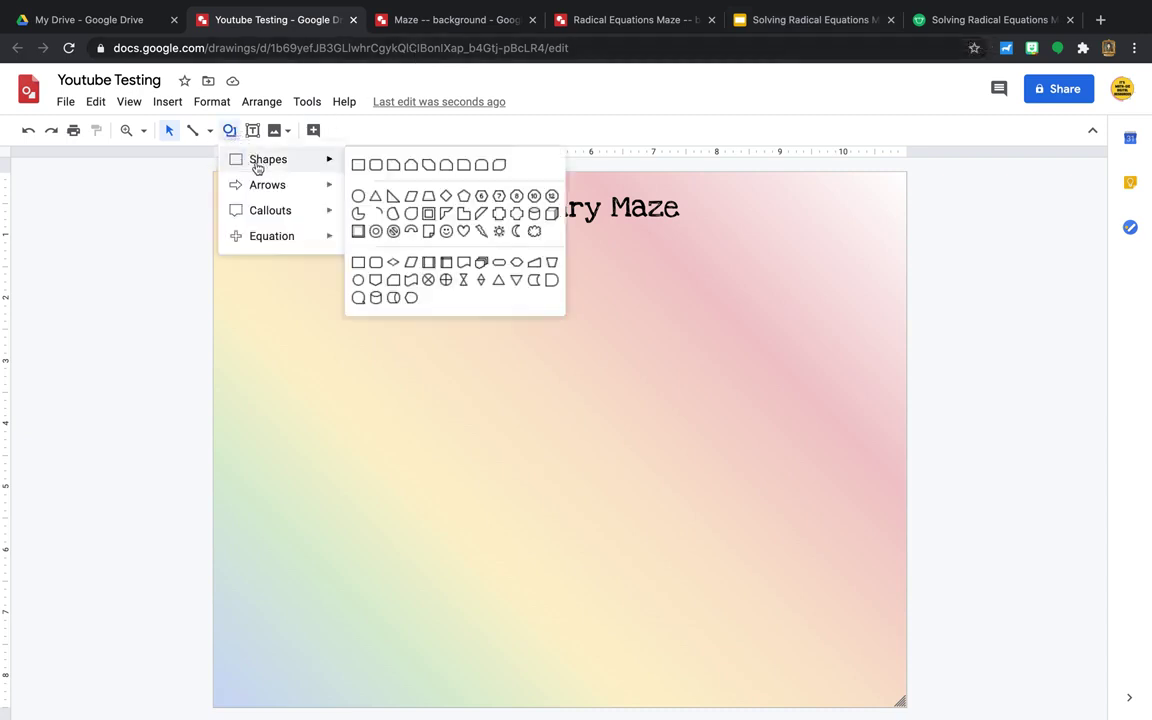
pyautogui.click(375, 165)
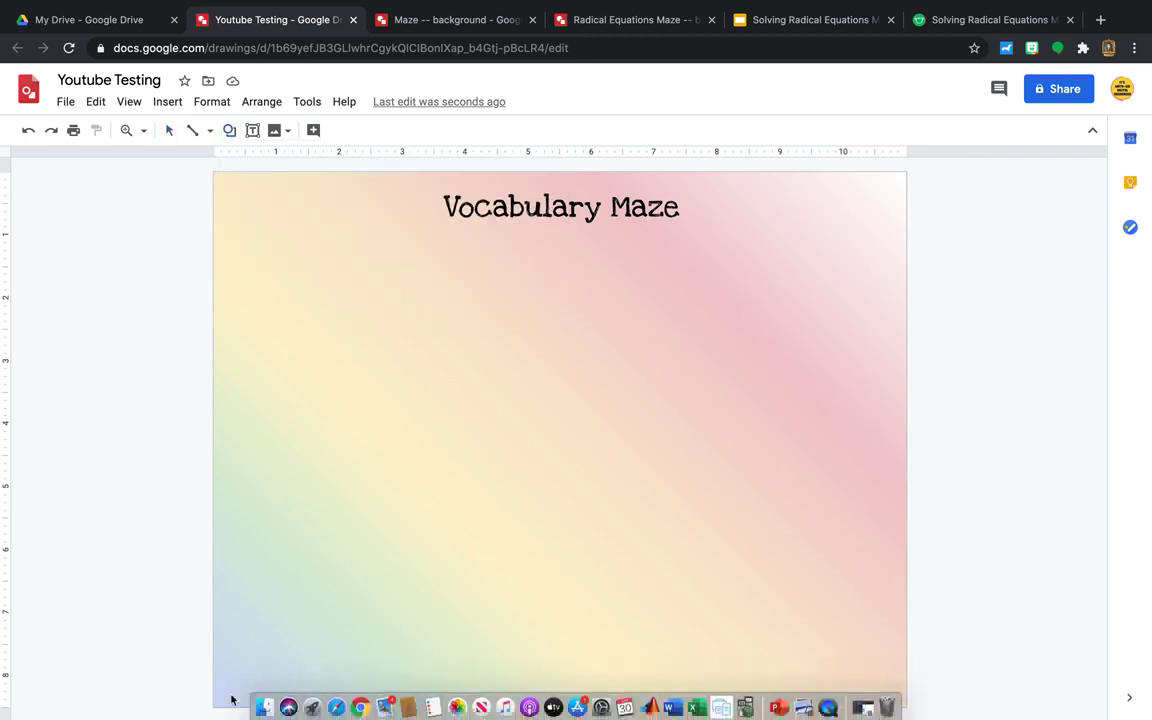
pyautogui.moveTo(243, 616); pyautogui.dragTo(348, 689)
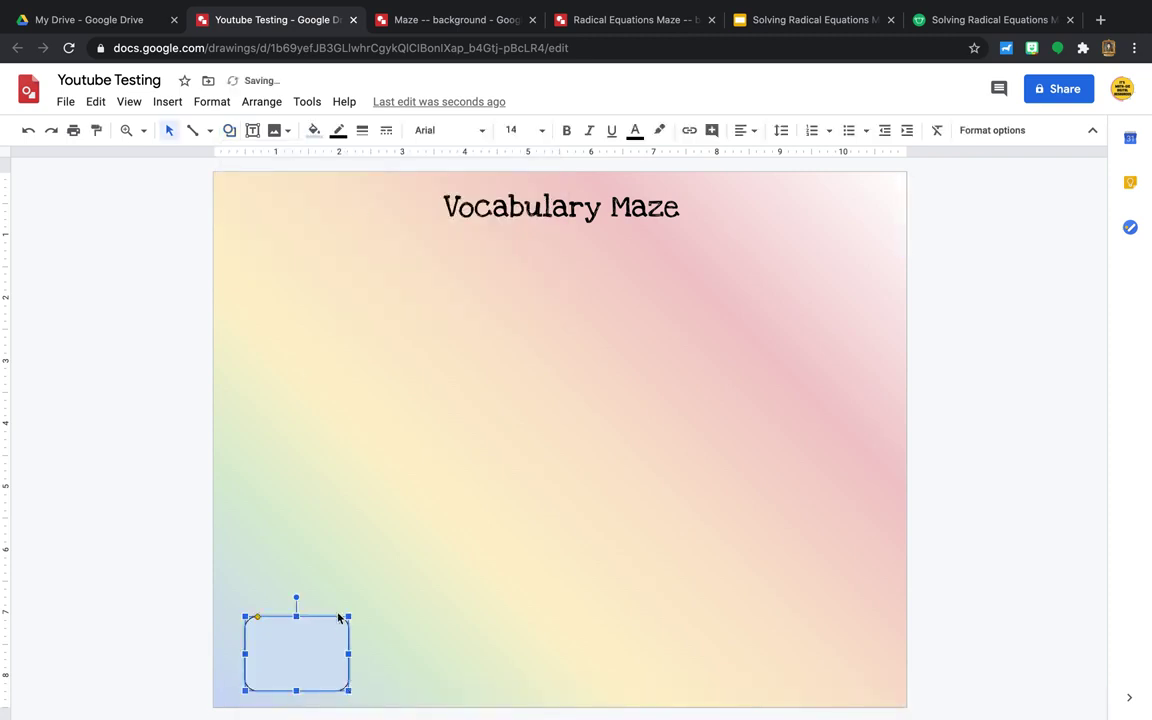
pyautogui.moveTo(336, 613); pyautogui.dragTo(336, 607)
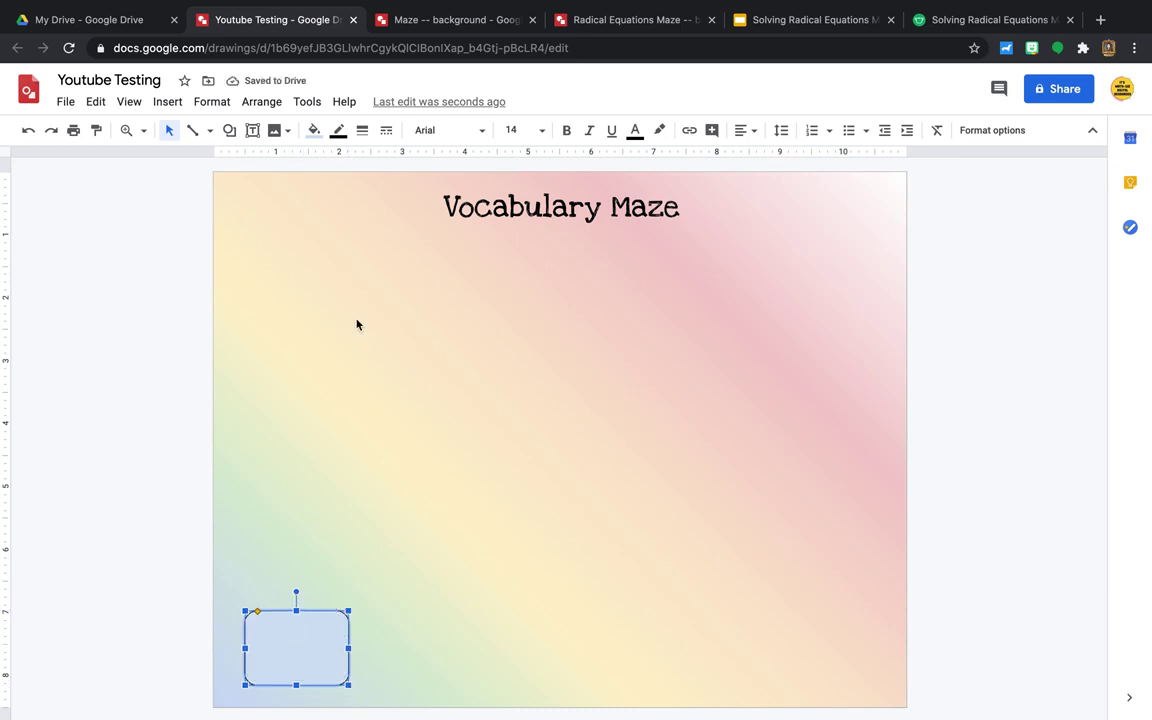
# Step: Give the rounded rectangle a white fill and a 3px border
pyautogui.click(313, 130)
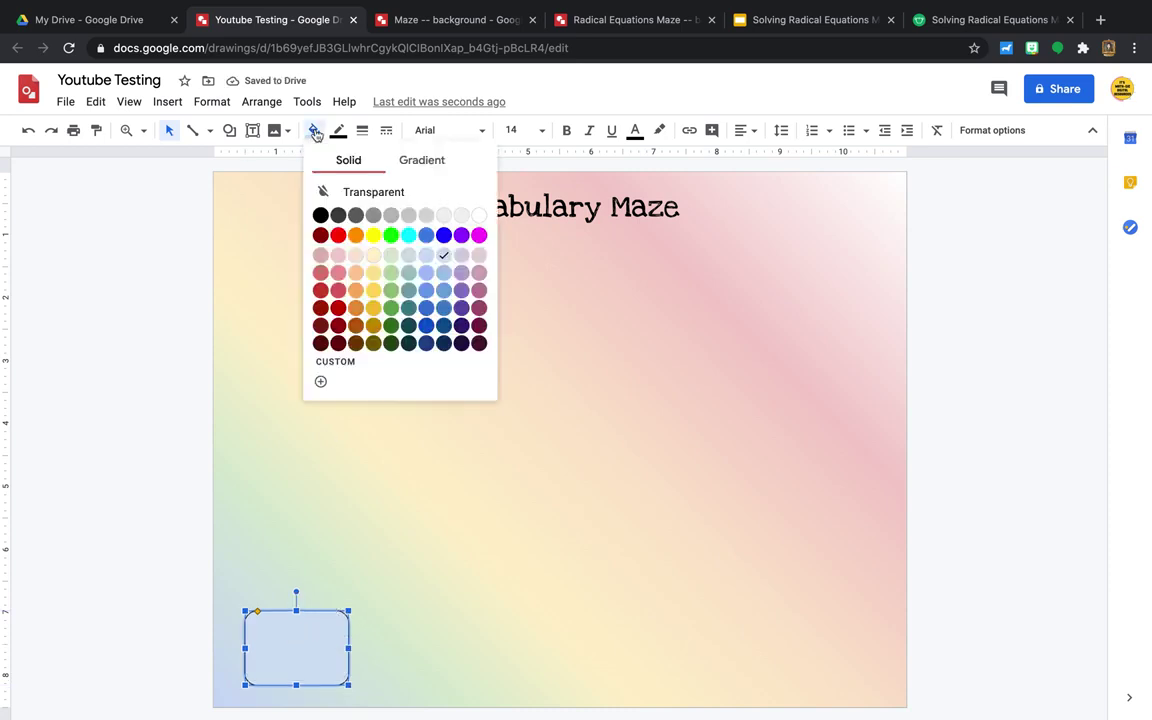
pyautogui.click(481, 216)
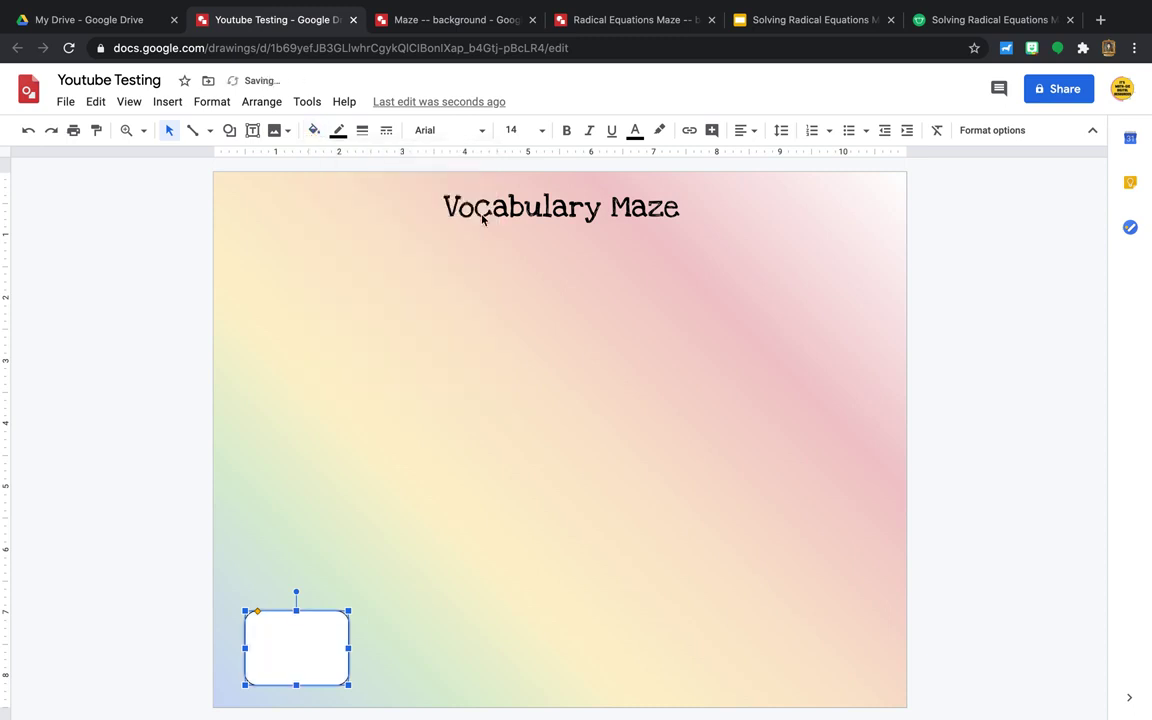
pyautogui.click(362, 130)
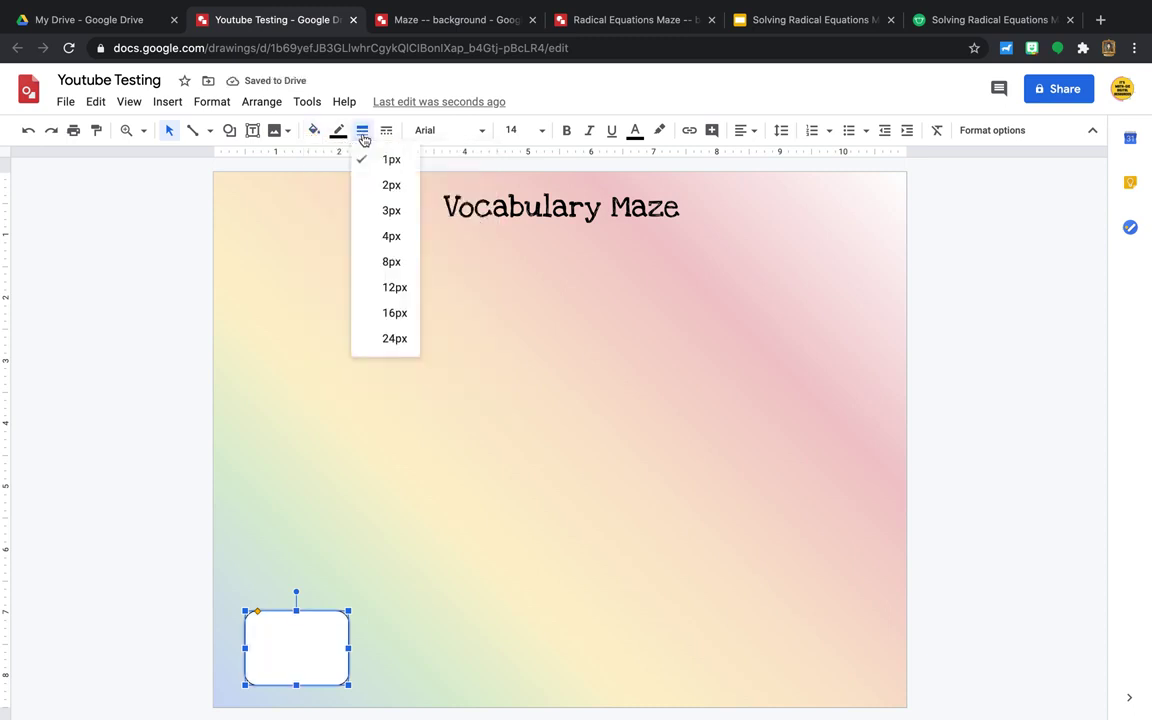
pyautogui.click(391, 212)
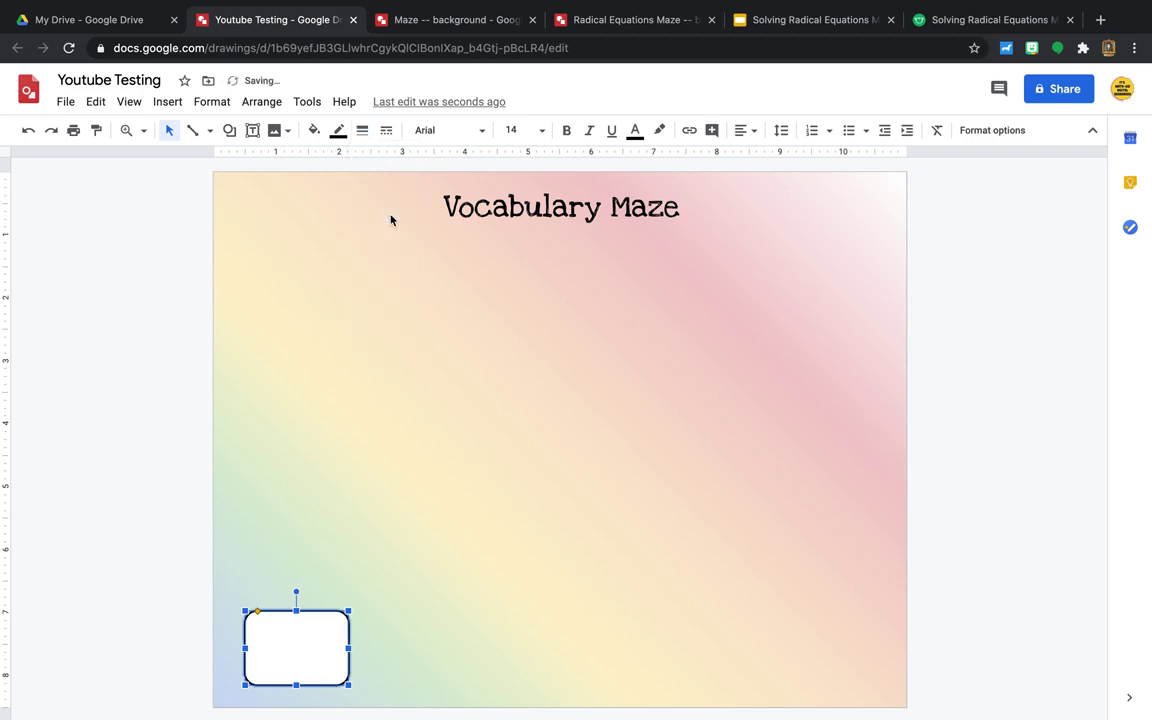
pyautogui.click(421, 590)
pyautogui.click(337, 653)
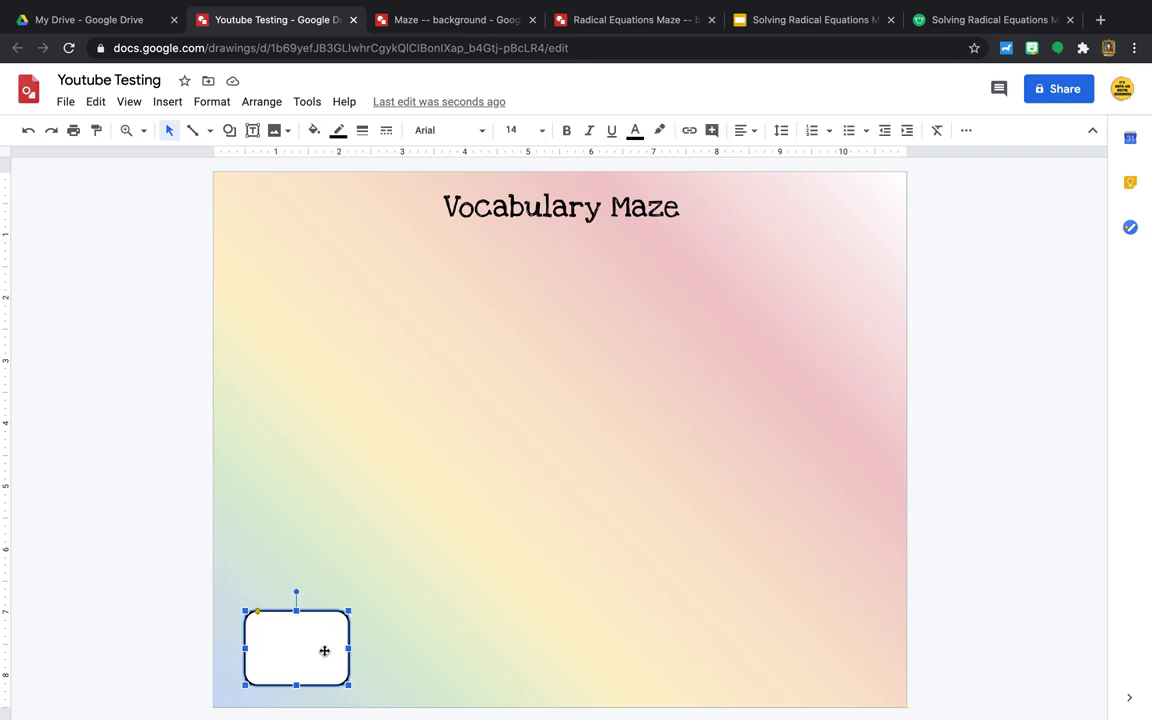
# Step: Make three copies of the rounded box and spread them right along the bottom
pyautogui.hotkey('ctrl', 'd')
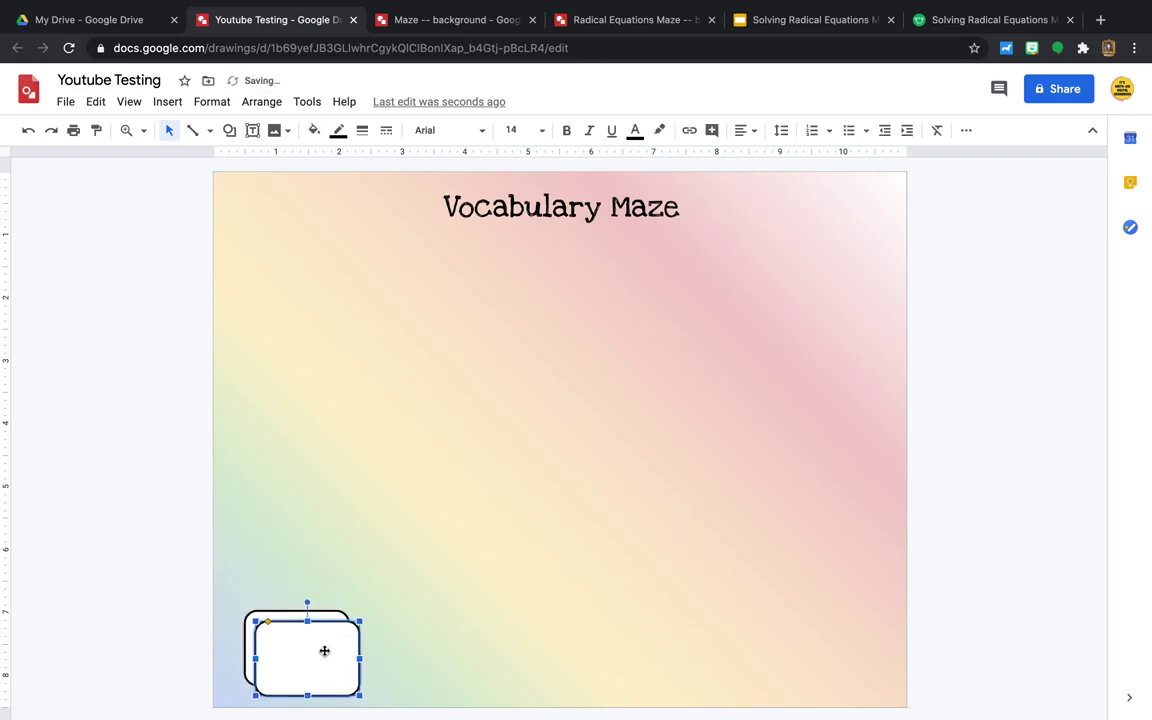
pyautogui.moveTo(324, 651); pyautogui.dragTo(488, 640)
pyautogui.hotkey('ctrl', 'v')
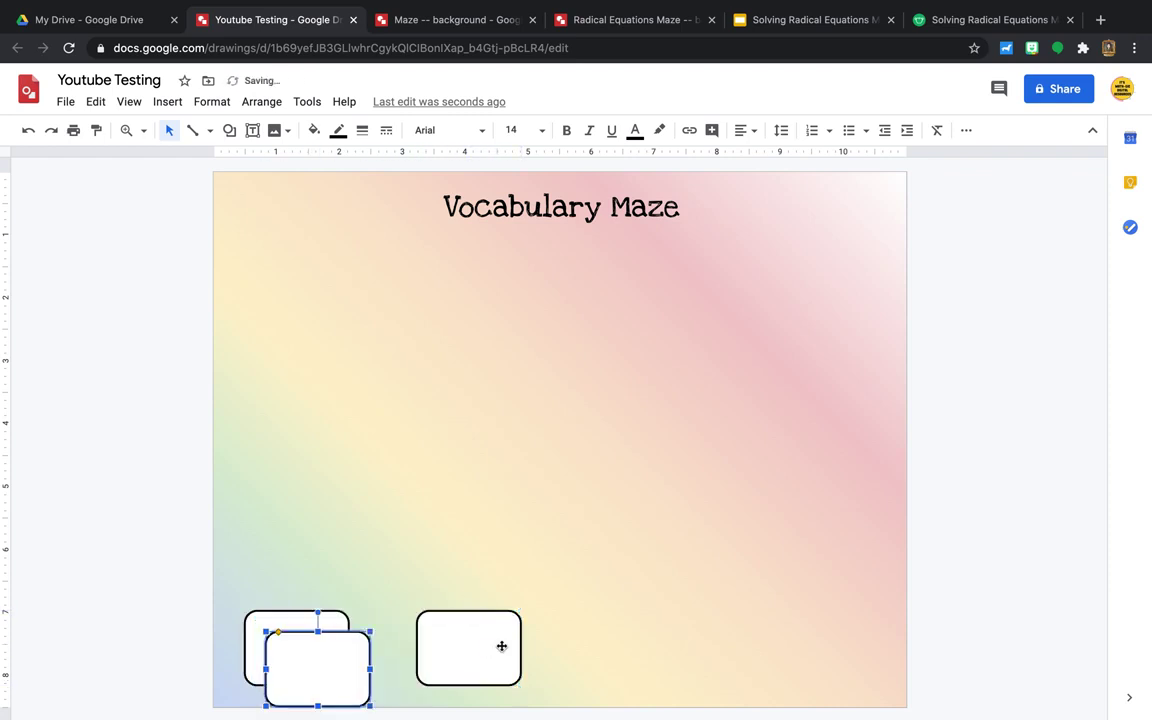
pyautogui.moveTo(357, 674); pyautogui.dragTo(681, 646)
pyautogui.hotkey('ctrl', 'v')
pyautogui.moveTo(345, 680); pyautogui.dragTo(851, 646)
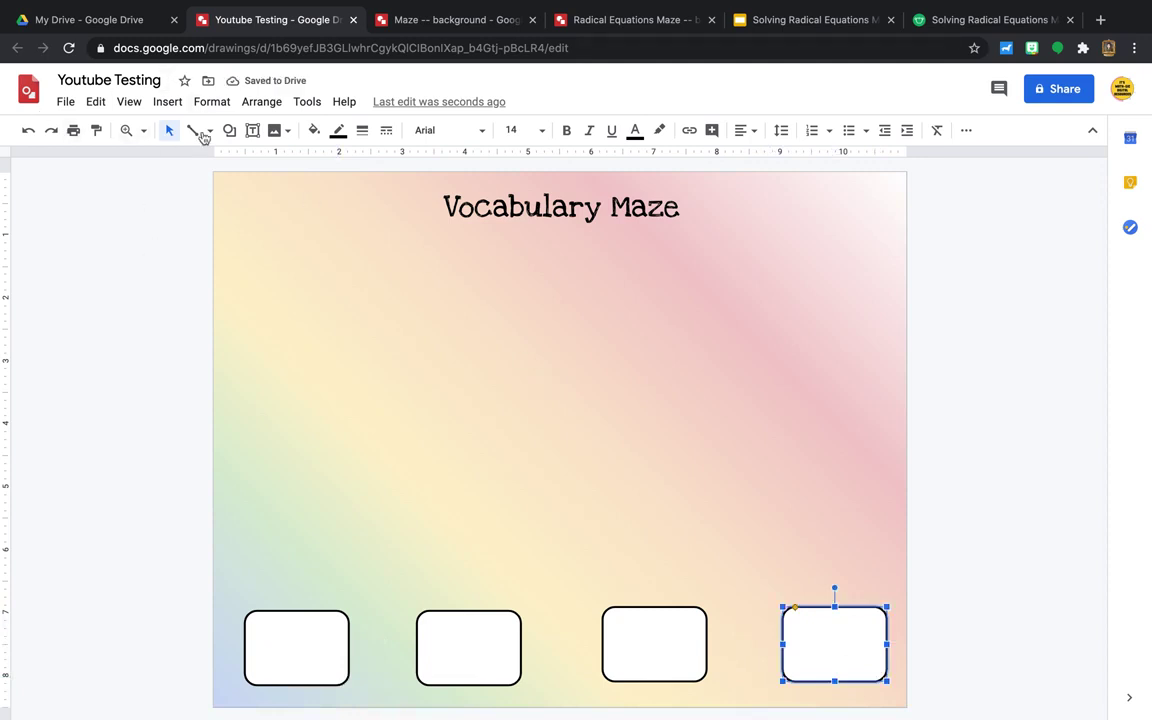
# Step: Line the end boxes up with the row and select all four boxes
pyautogui.moveTo(299, 624)
pyautogui.mouseDown()
pyautogui.moveTo(298, 640)
pyautogui.moveTo(298, 599)
pyautogui.moveTo(298, 642)
pyautogui.mouseUp()
pyautogui.click(850, 663)
pyautogui.moveTo(848, 648); pyautogui.dragTo(838, 652)
pyautogui.click(925, 668)
pyautogui.moveTo(937, 657); pyautogui.dragTo(167, 630)
# Step: Distribute the four boxes evenly across the bottom row
pyautogui.click(947, 646)
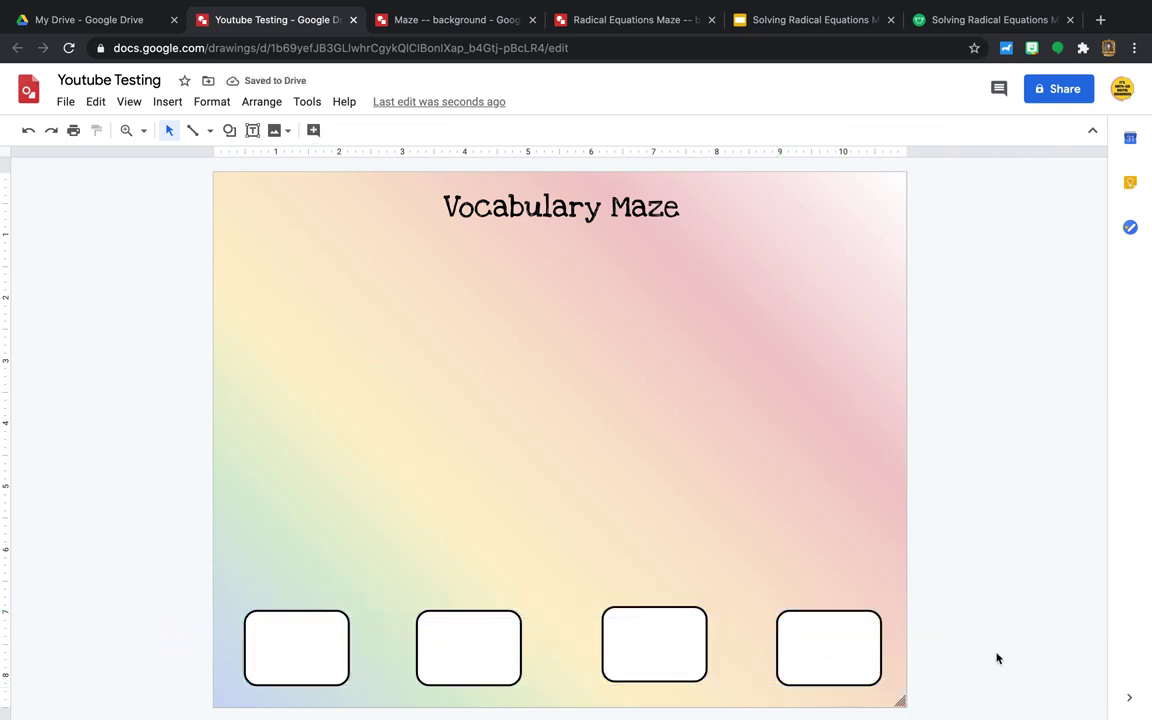
pyautogui.moveTo(988, 653); pyautogui.dragTo(152, 635)
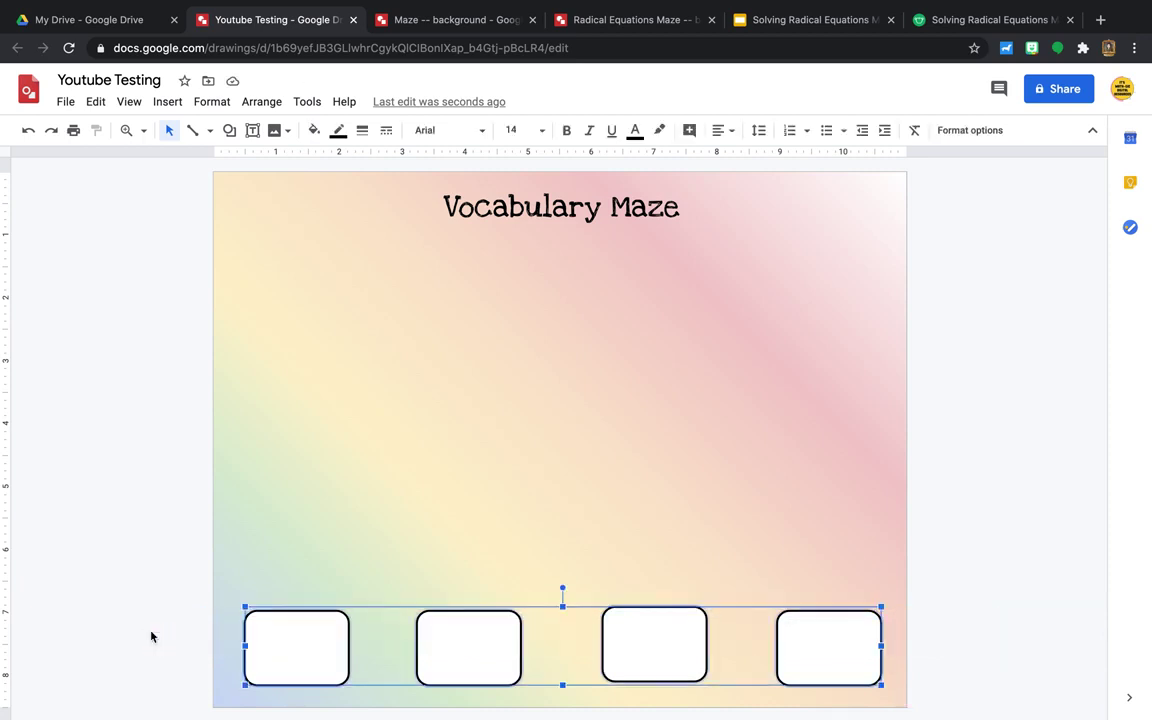
pyautogui.click(263, 103)
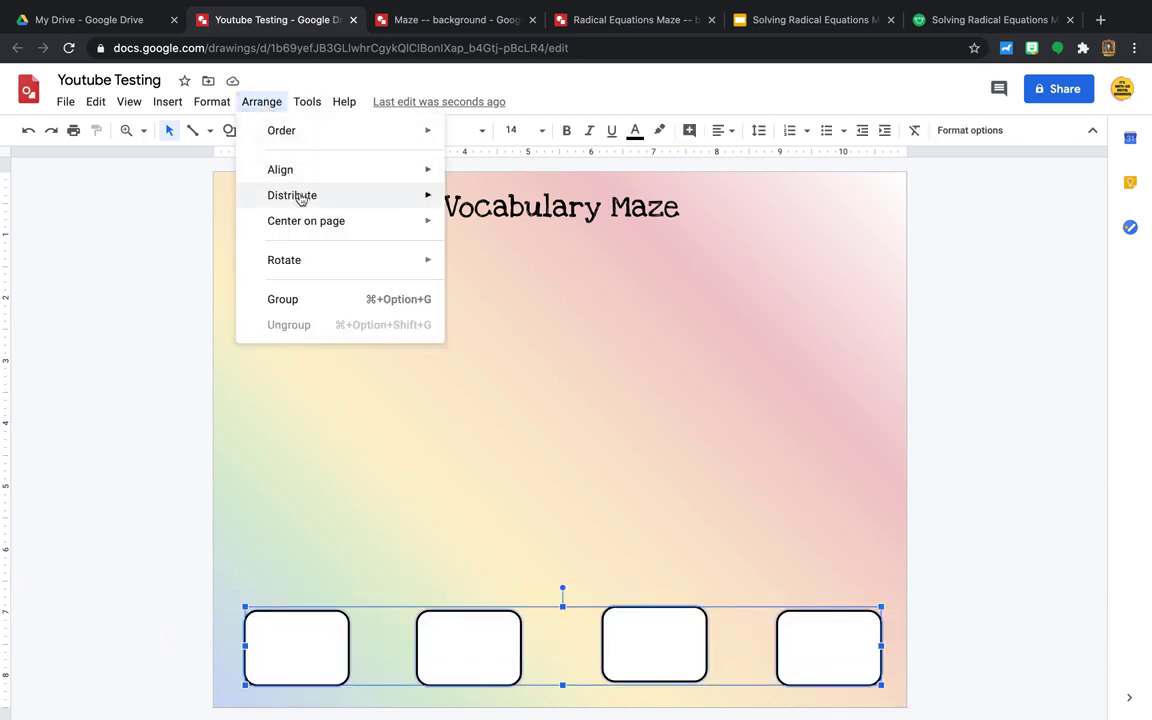
pyautogui.moveTo(300, 199)
pyautogui.click(473, 200)
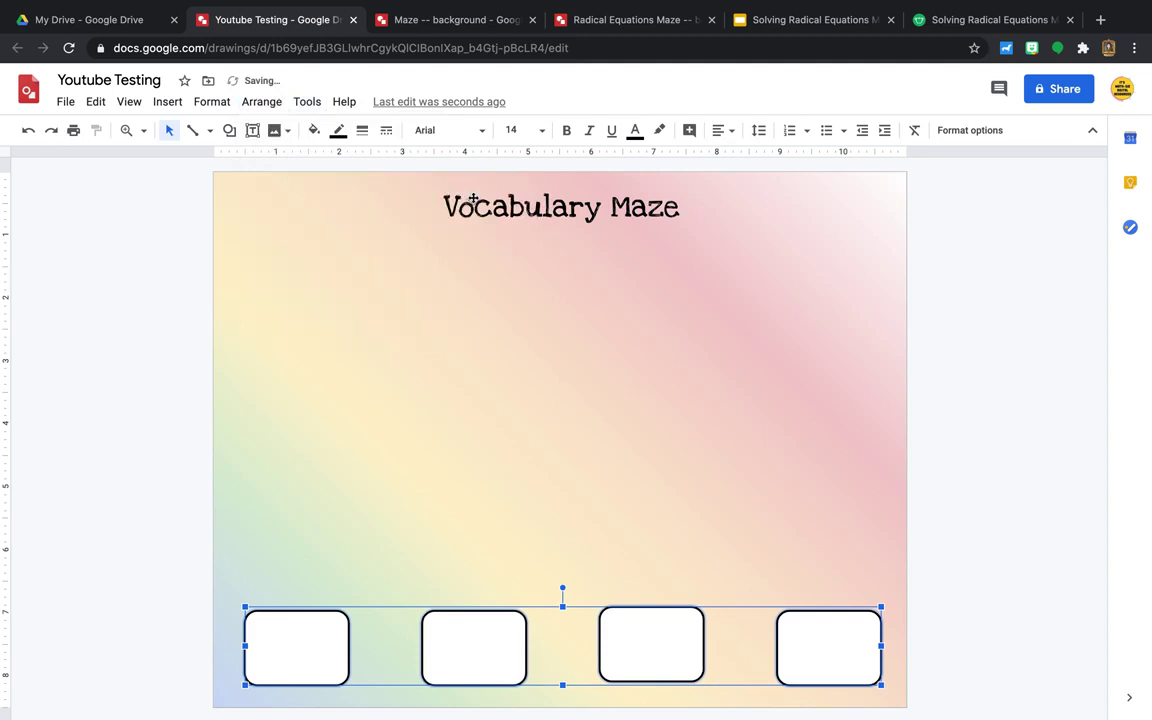
# Step: Align the four boxes along their vertical middles
pyautogui.click(276, 106)
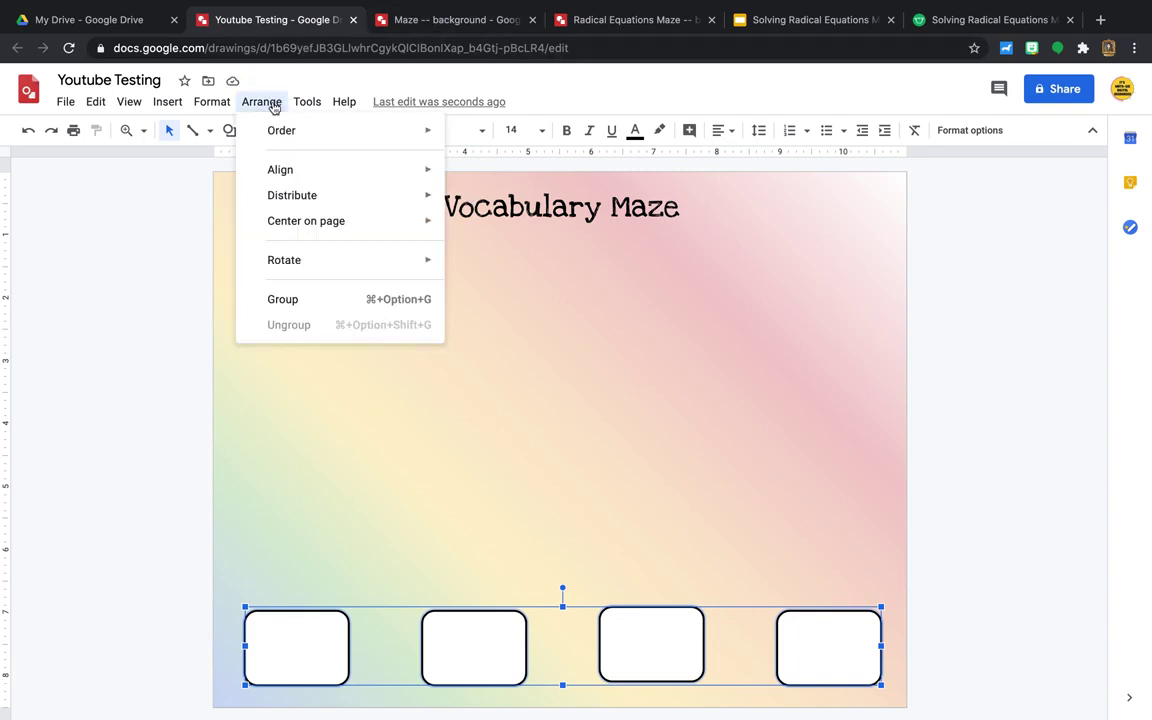
pyautogui.moveTo(309, 172)
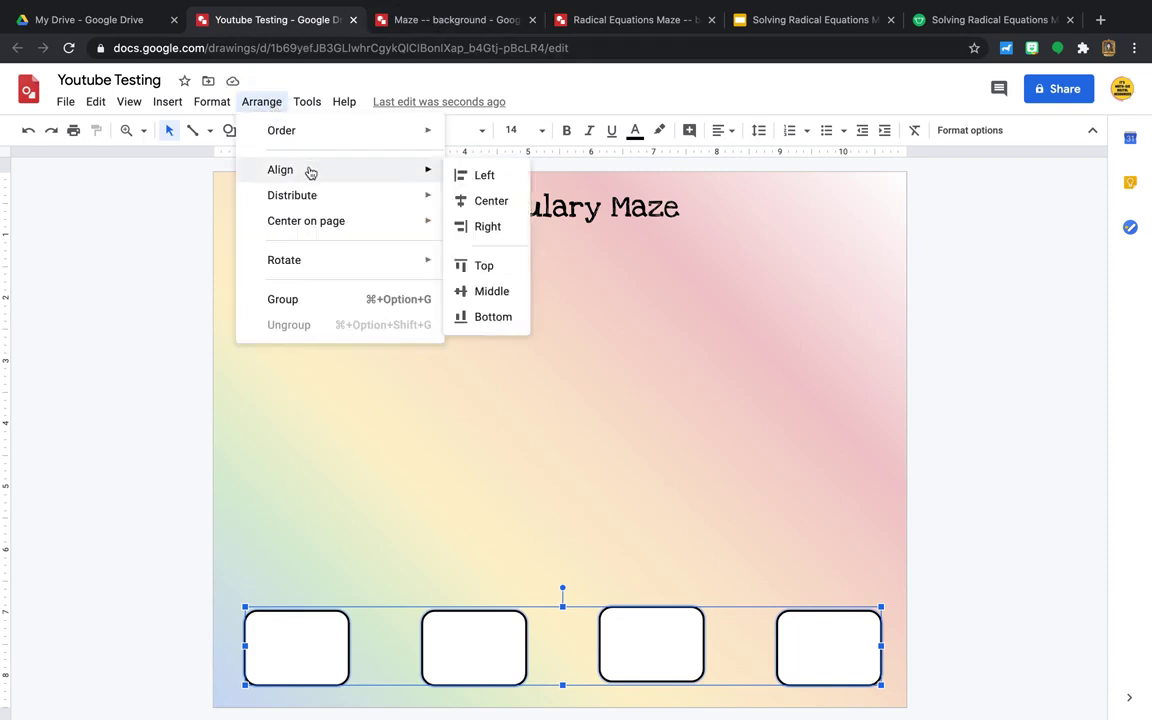
pyautogui.click(490, 292)
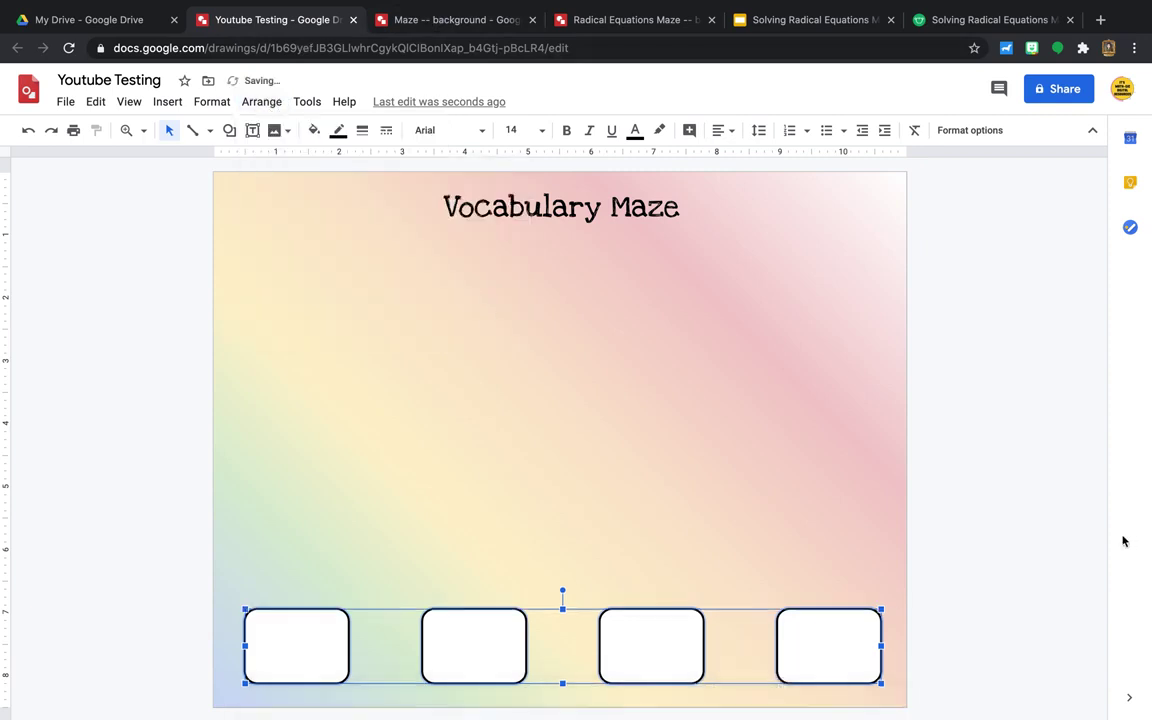
pyautogui.click(1044, 589)
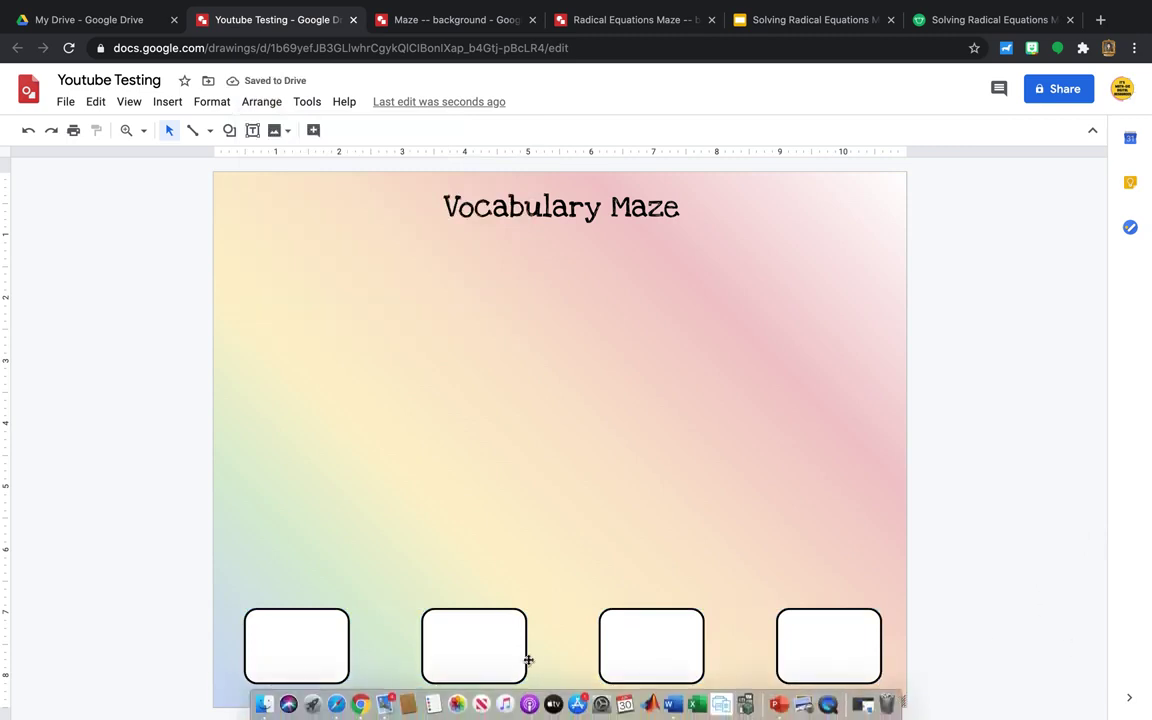
# Step: Duplicate the bottom row twice, placing the copies in evenly spaced rows above it
pyautogui.moveTo(985, 660); pyautogui.dragTo(207, 643)
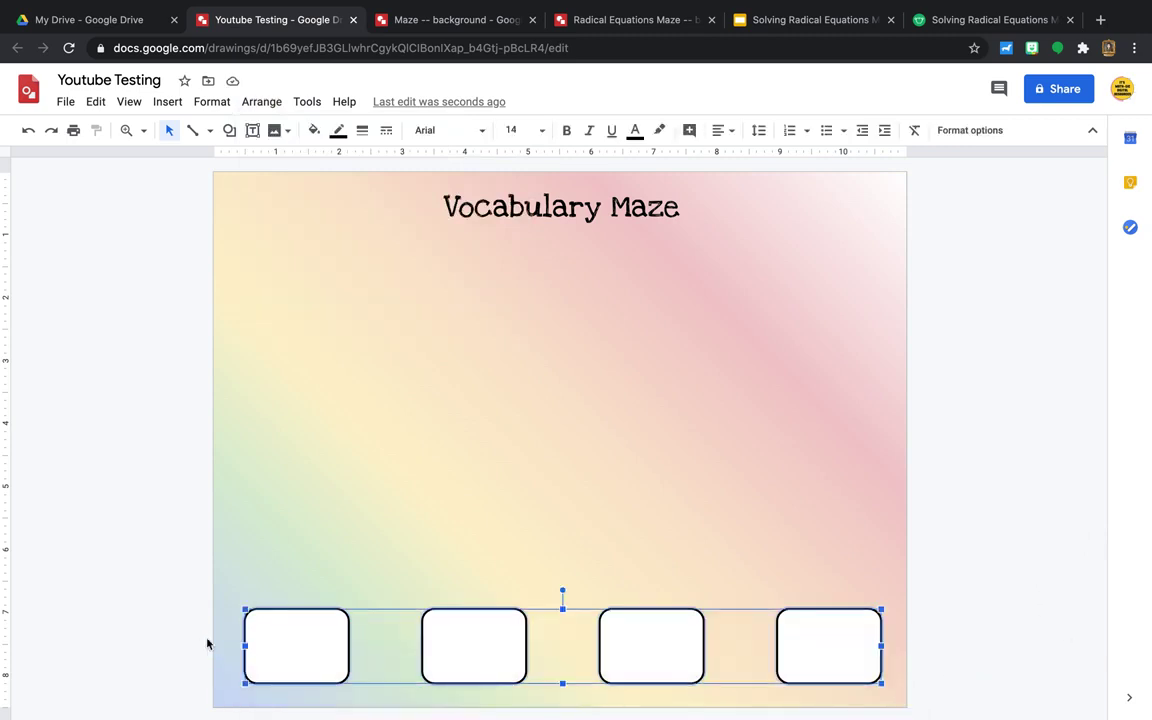
pyautogui.hotkey('ctrl', 'd')
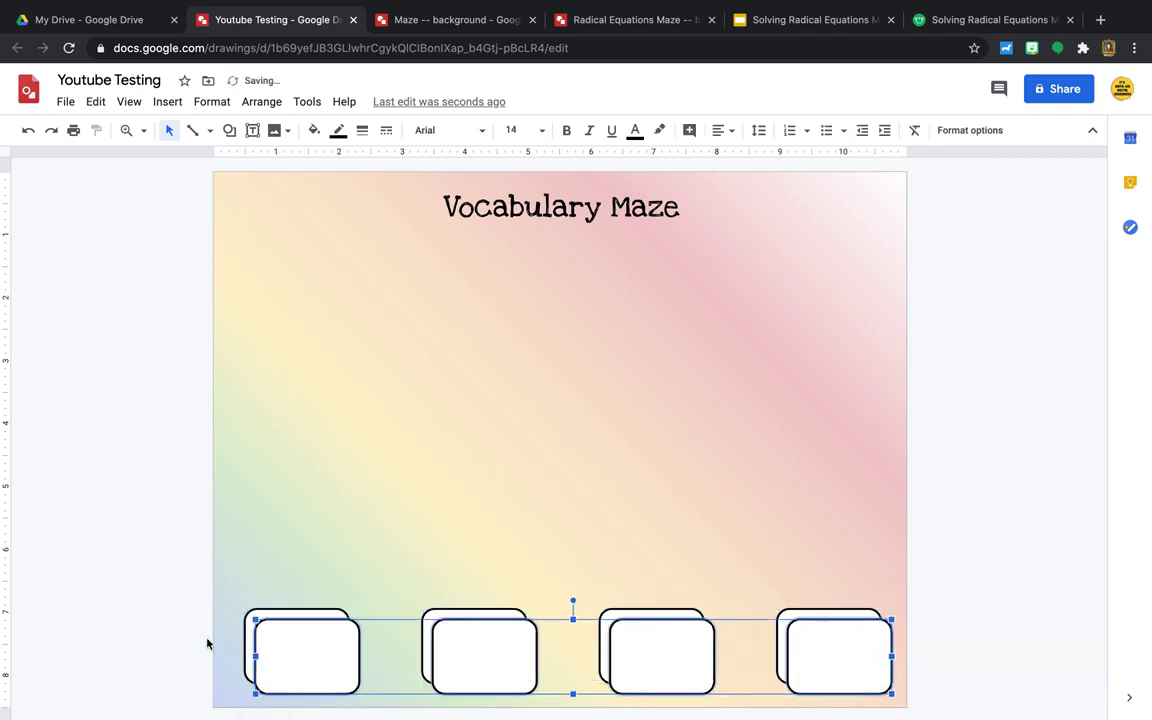
pyautogui.moveTo(506, 614); pyautogui.dragTo(495, 482)
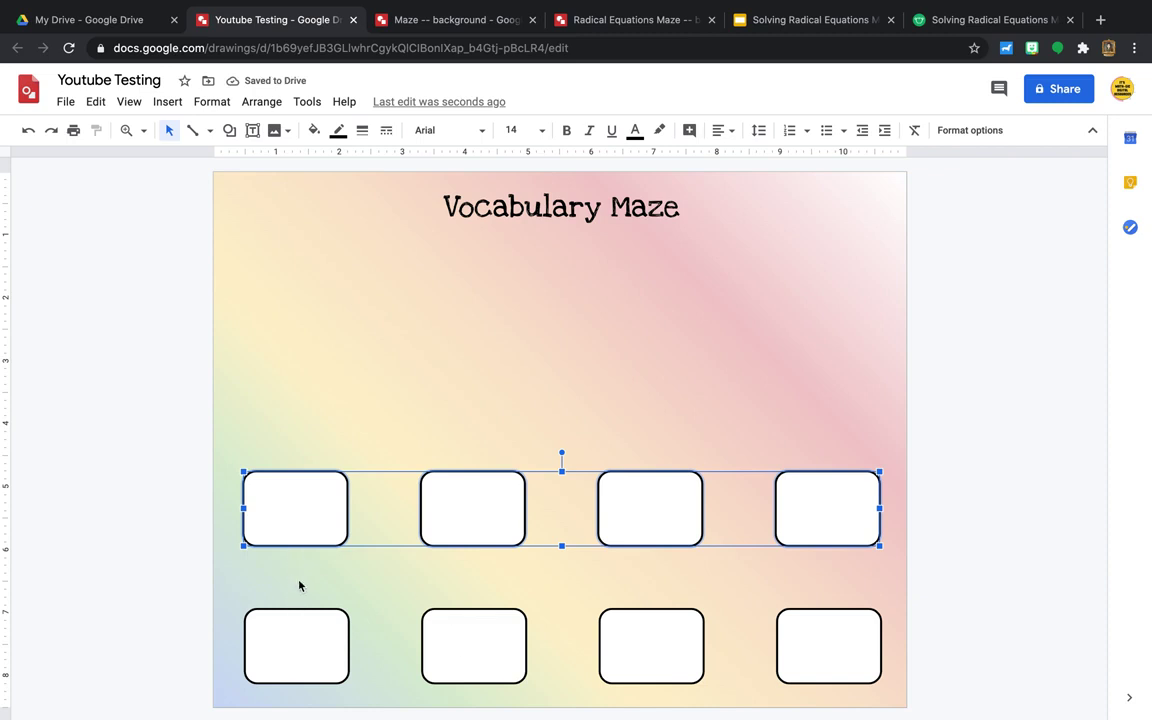
pyautogui.hotkey('ctrl', 'd')
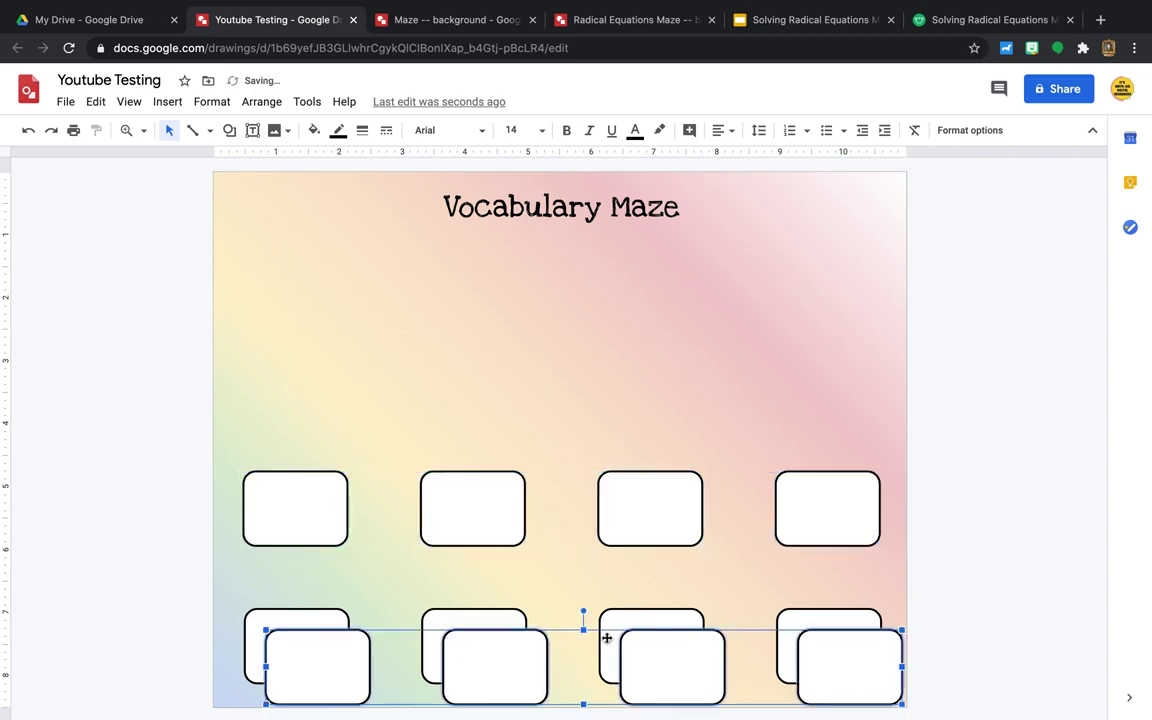
pyautogui.moveTo(499, 335); pyautogui.dragTo(491, 354)
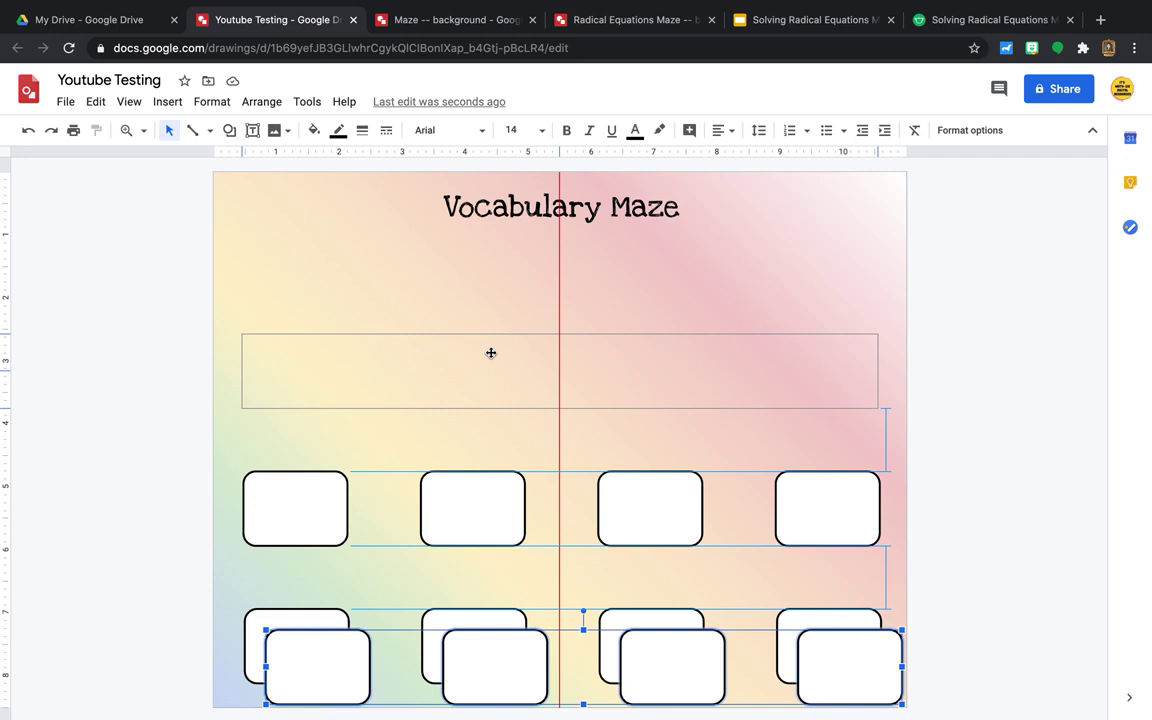
pyautogui.moveTo(491, 353); pyautogui.dragTo(491, 353)
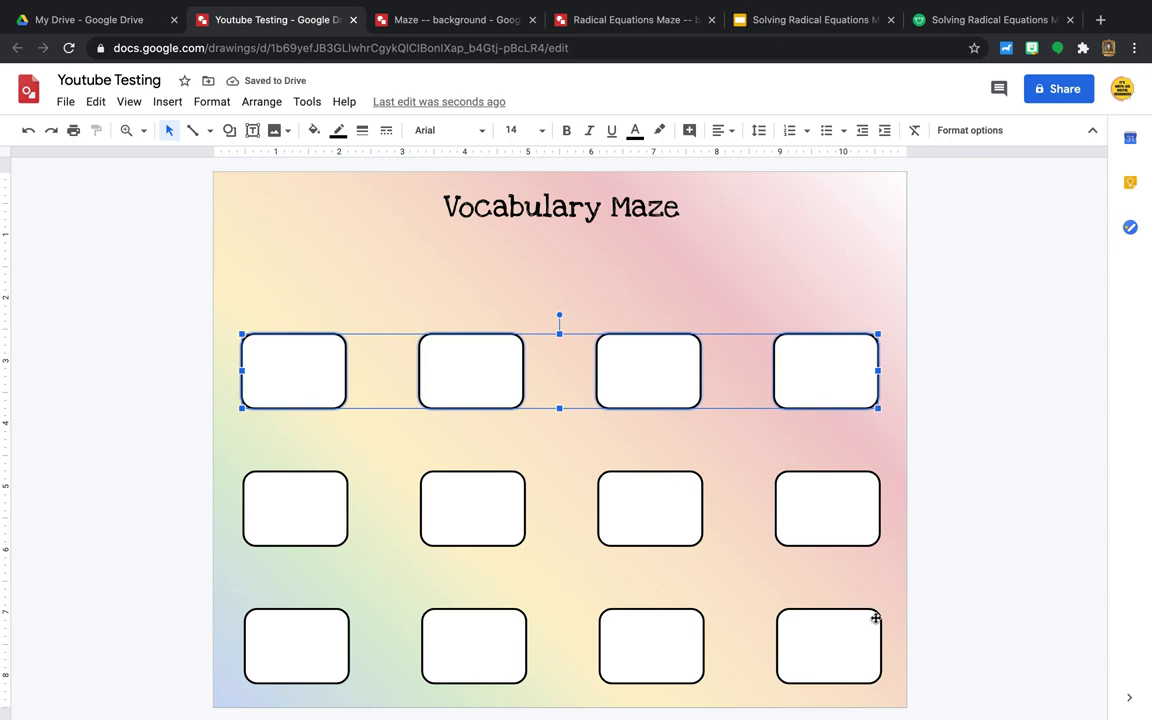
pyautogui.click(999, 565)
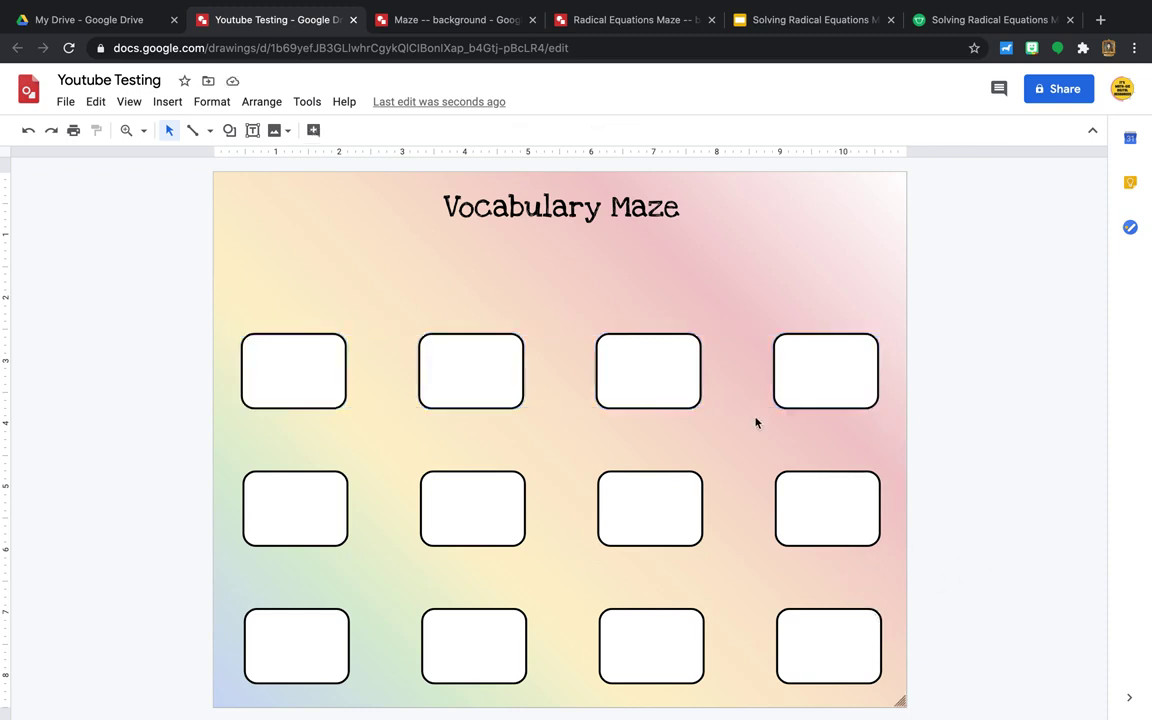
# Step: Add a fourth row of boxes at the top of the page, over the title
pyautogui.click(318, 373)
pyautogui.click(1065, 408)
pyautogui.hotkey('ctrl', 'v')
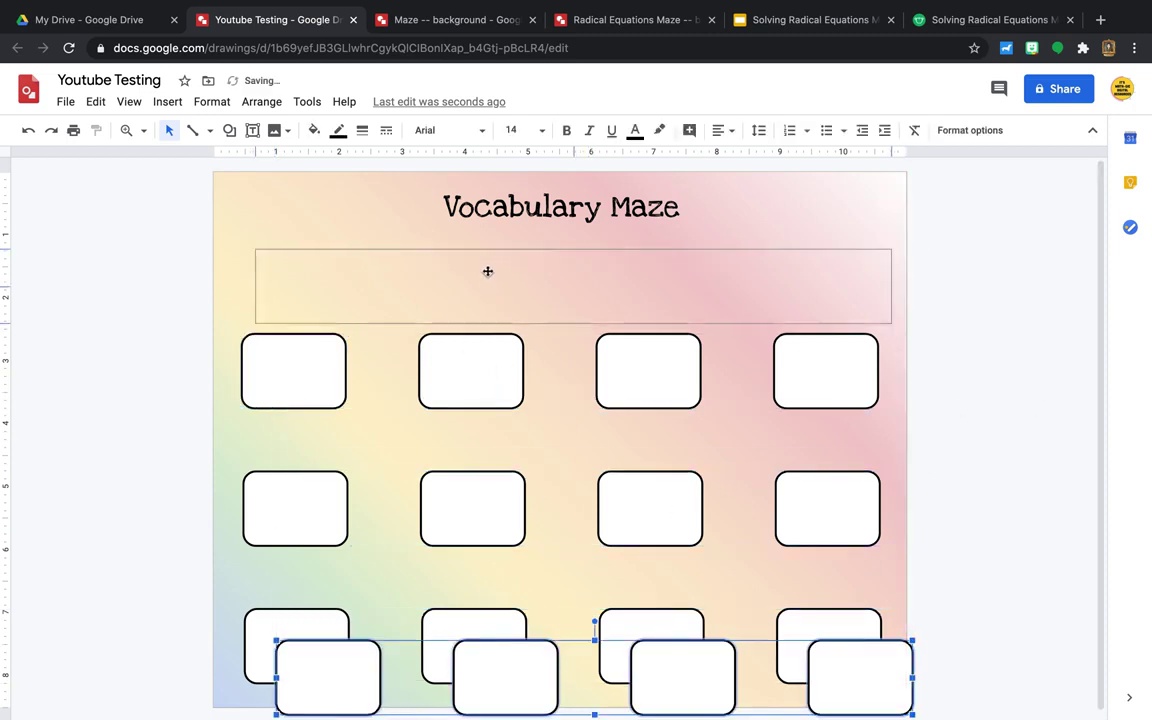
pyautogui.moveTo(487, 249); pyautogui.dragTo(477, 232)
pyautogui.click(987, 404)
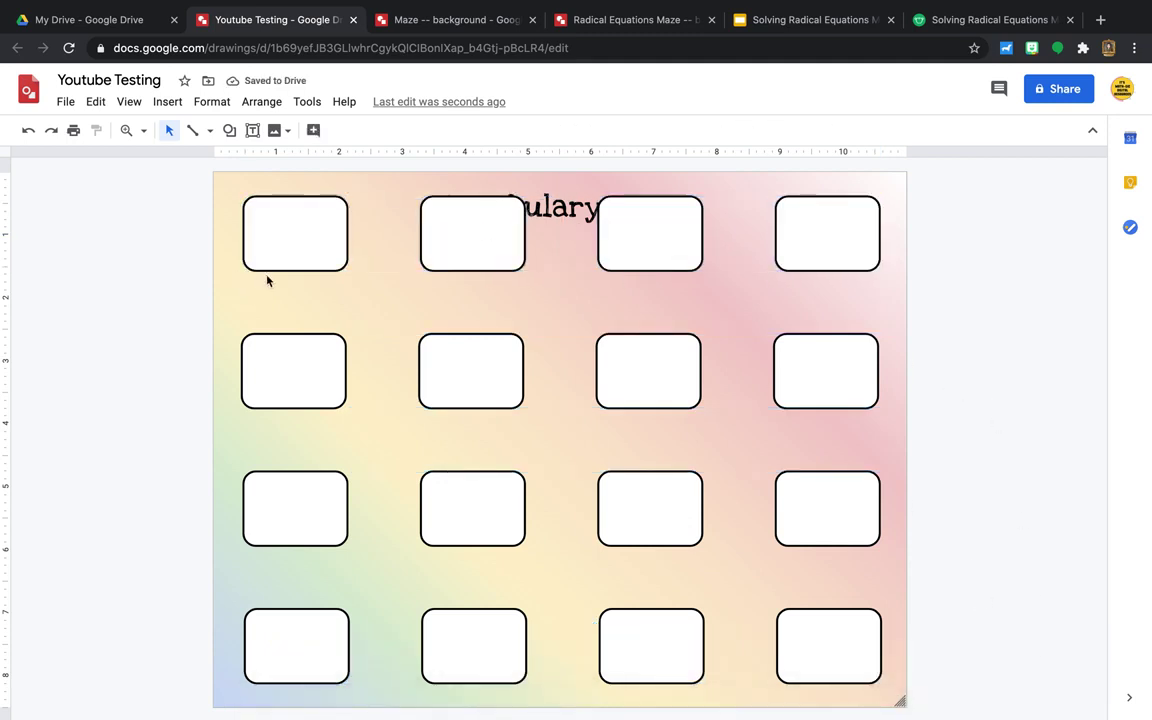
# Step: Shrink the whole box grid down from the top and move the Vocabulary Maze title back to the page top
pyautogui.moveTo(171, 236)
pyautogui.mouseDown()
pyautogui.moveTo(578, 265)
pyautogui.moveTo(936, 532)
pyautogui.moveTo(941, 658)
pyautogui.mouseUp()
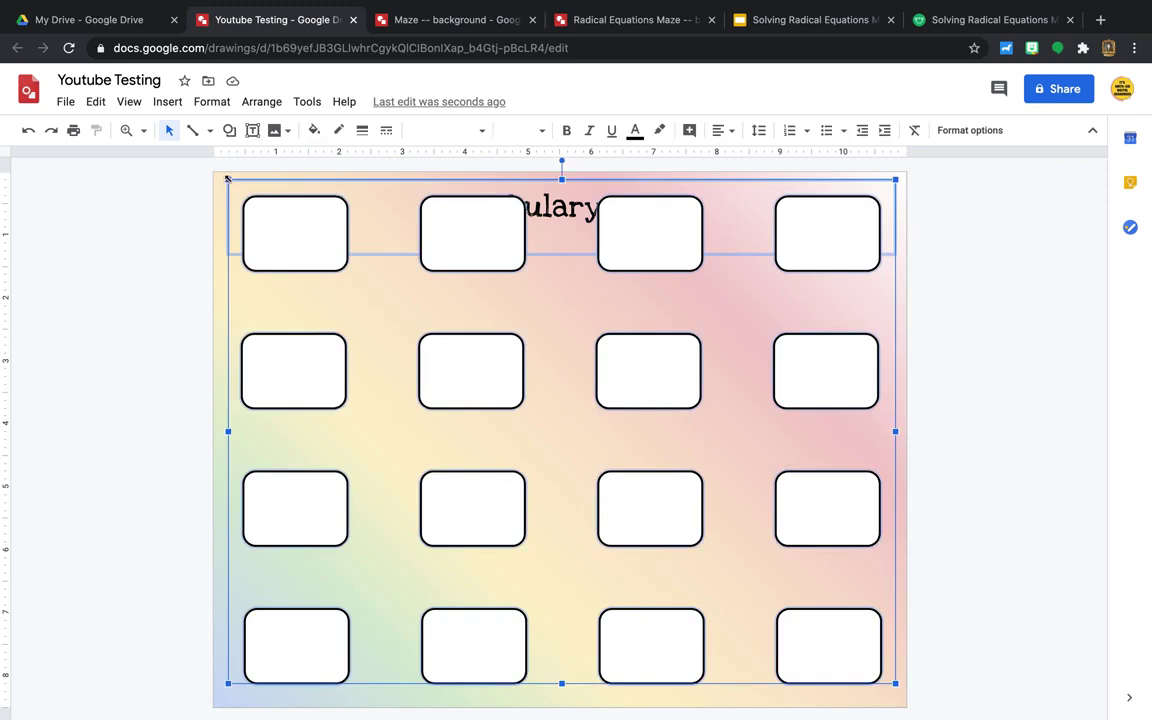
pyautogui.moveTo(228, 180); pyautogui.dragTo(228, 258)
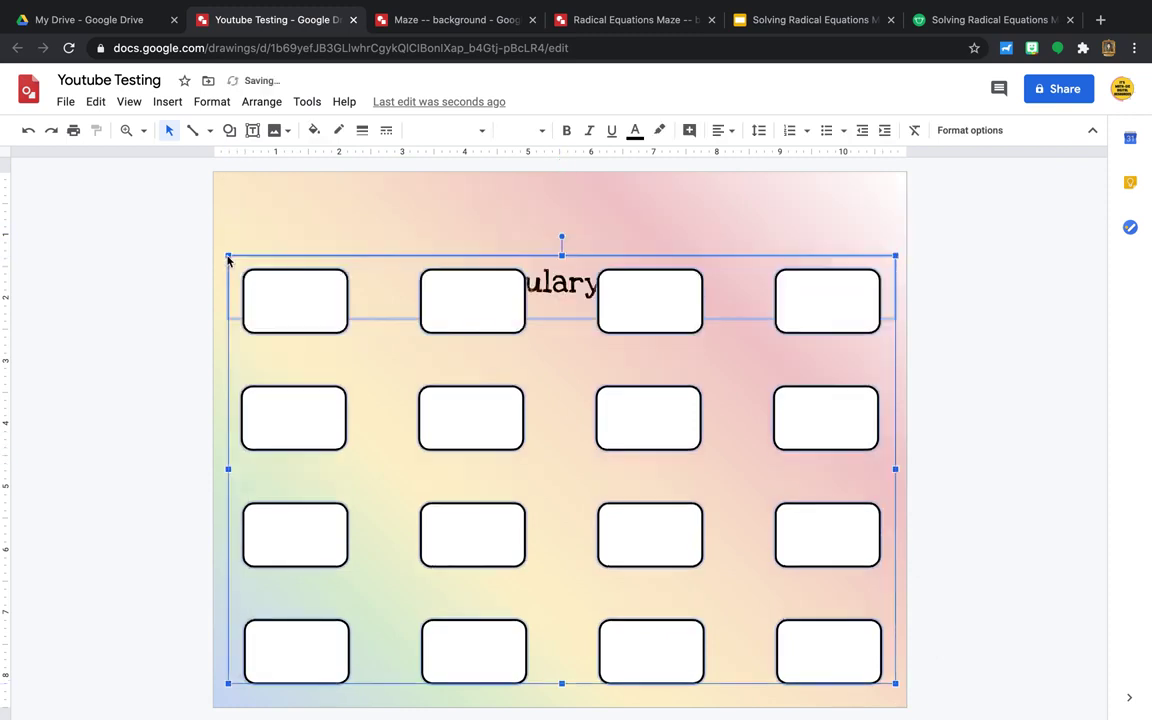
pyautogui.click(939, 264)
pyautogui.click(500, 256)
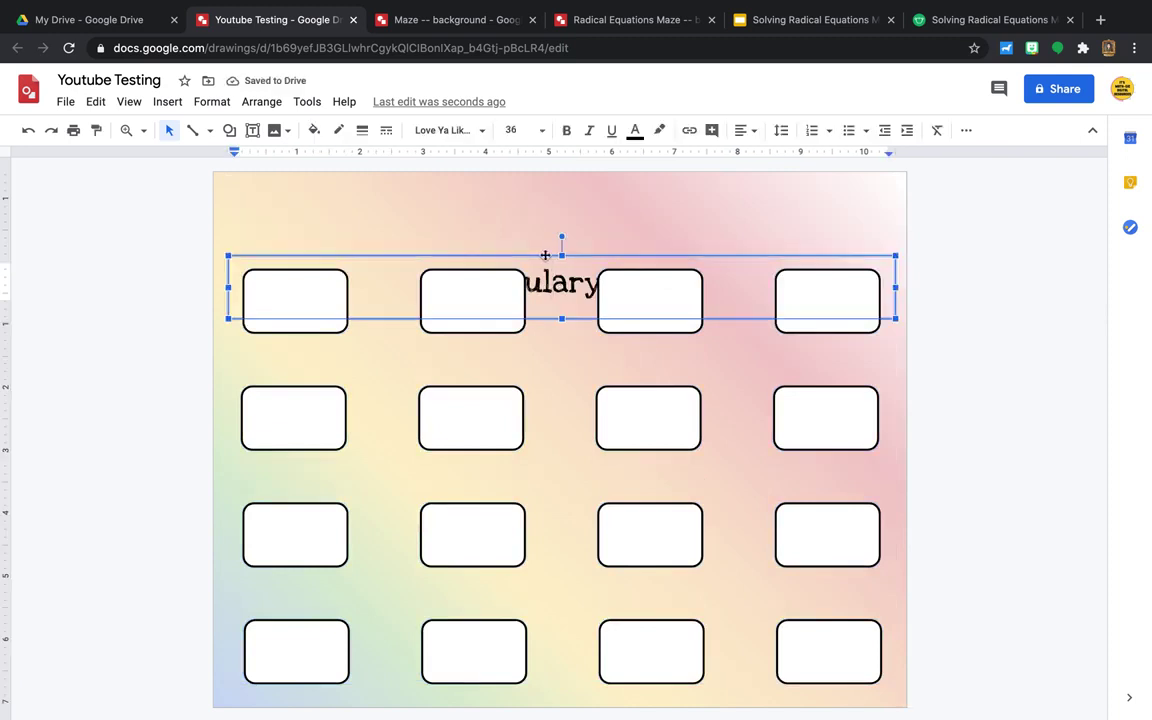
pyautogui.moveTo(544, 256); pyautogui.dragTo(544, 183)
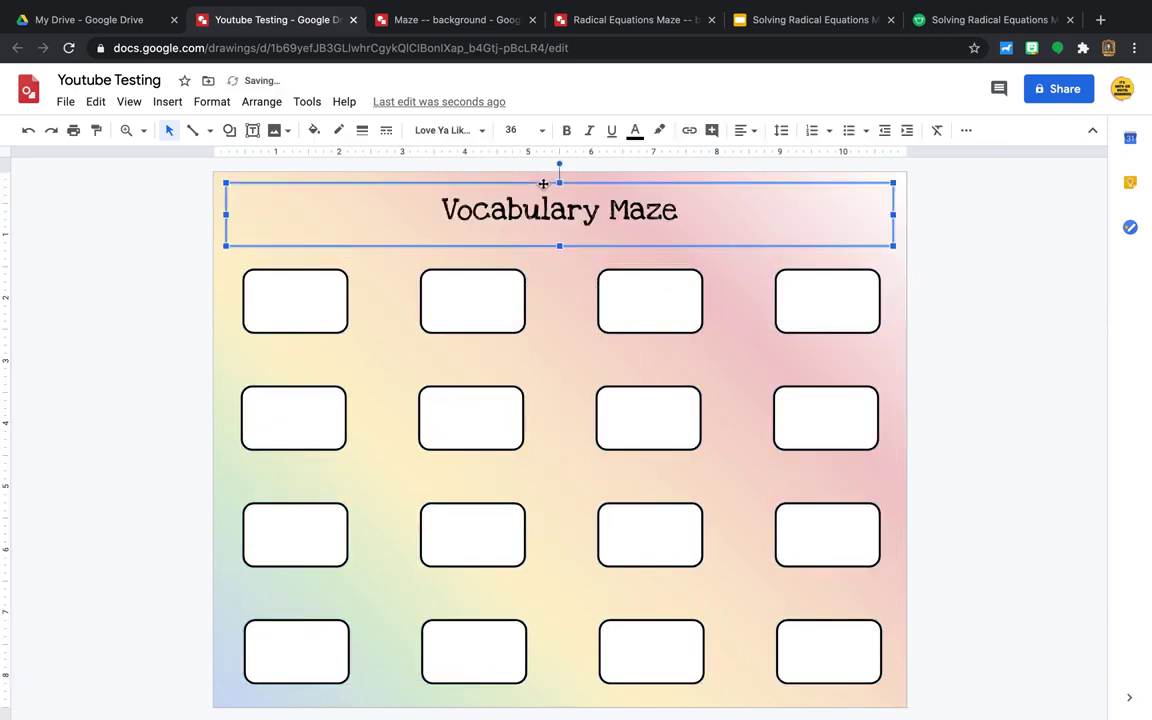
pyautogui.click(1014, 441)
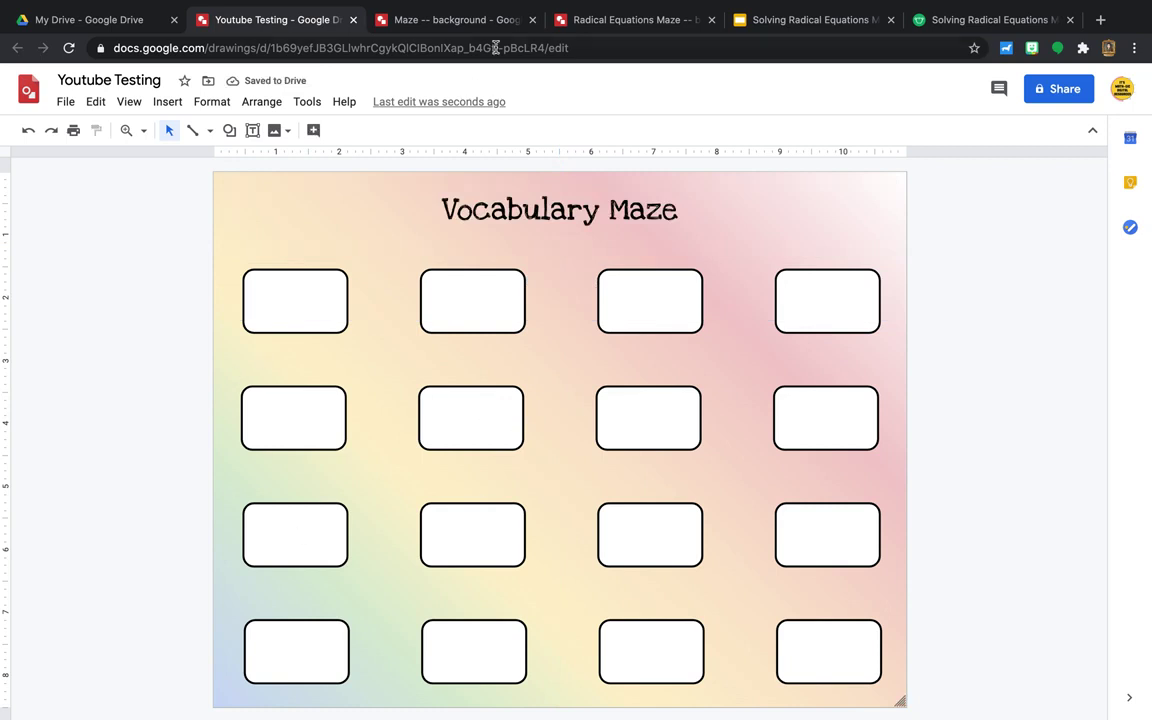
pyautogui.click(455, 19)
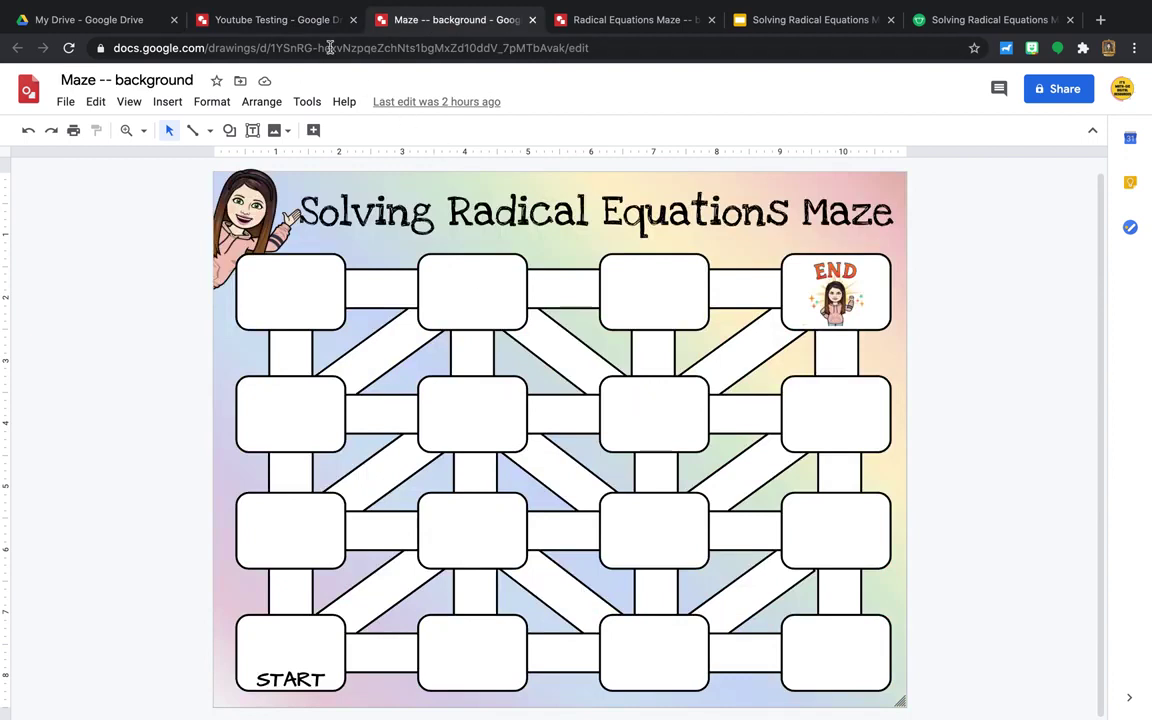
pyautogui.click(300, 19)
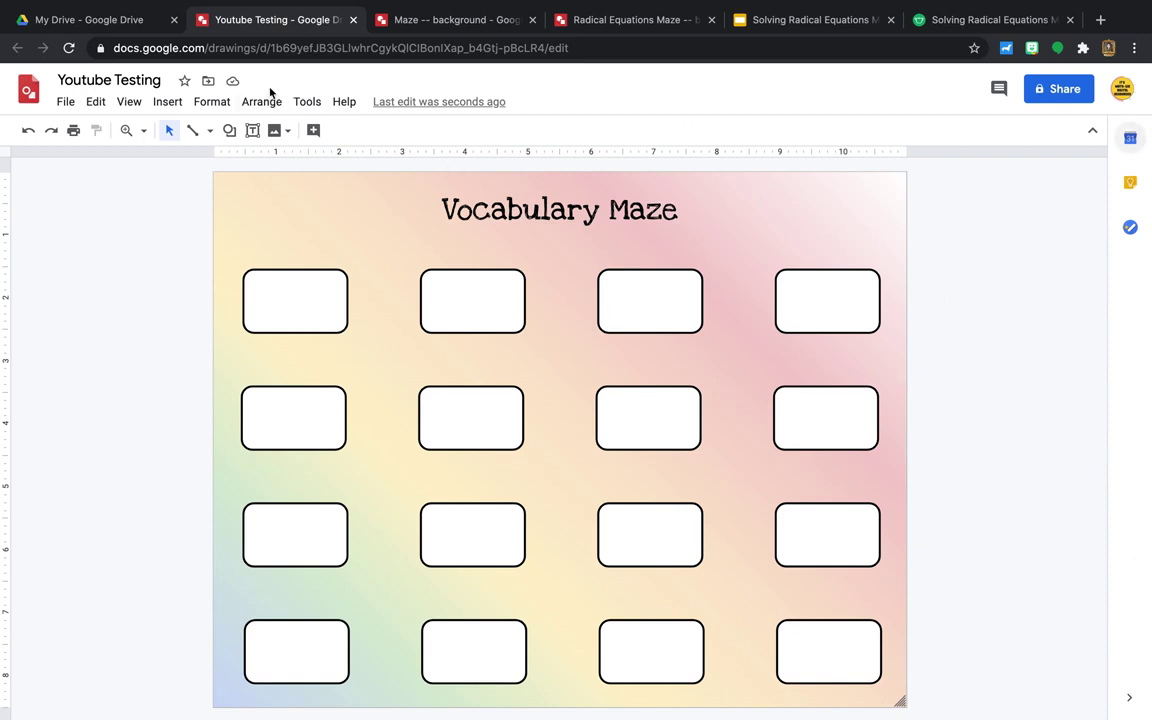
# Step: Draw a tall rectangle along the left column with white fill and a 3px black border
pyautogui.click(231, 131)
pyautogui.moveTo(232, 163)
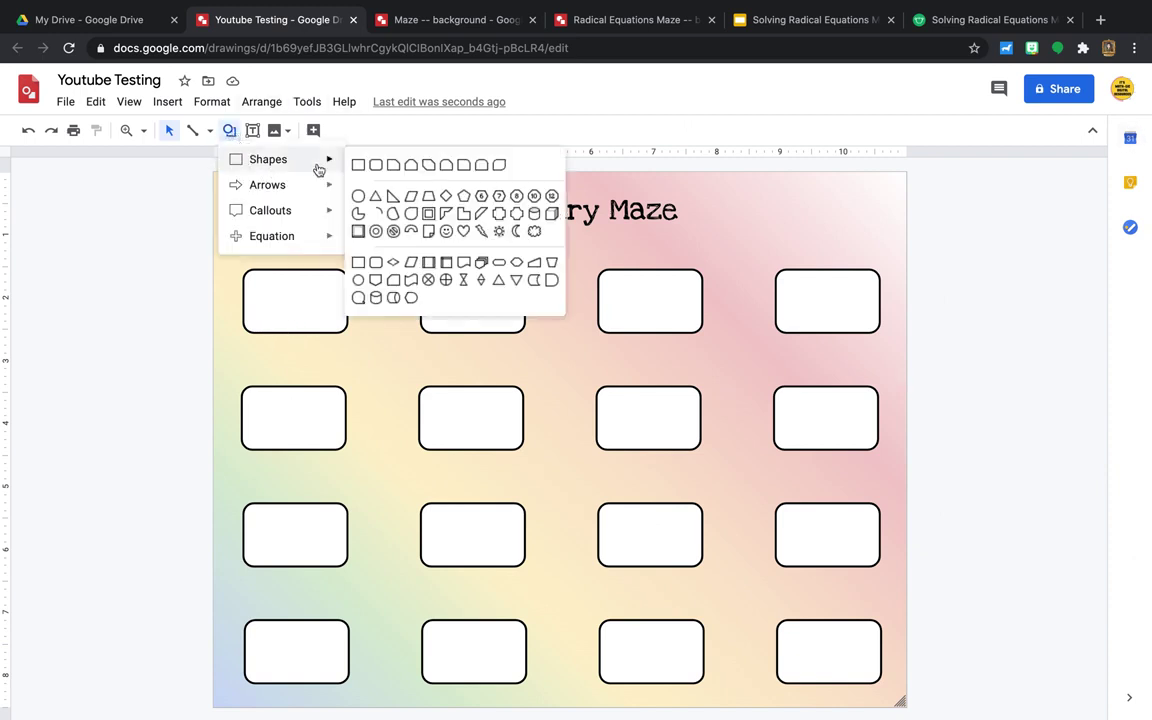
pyautogui.click(358, 166)
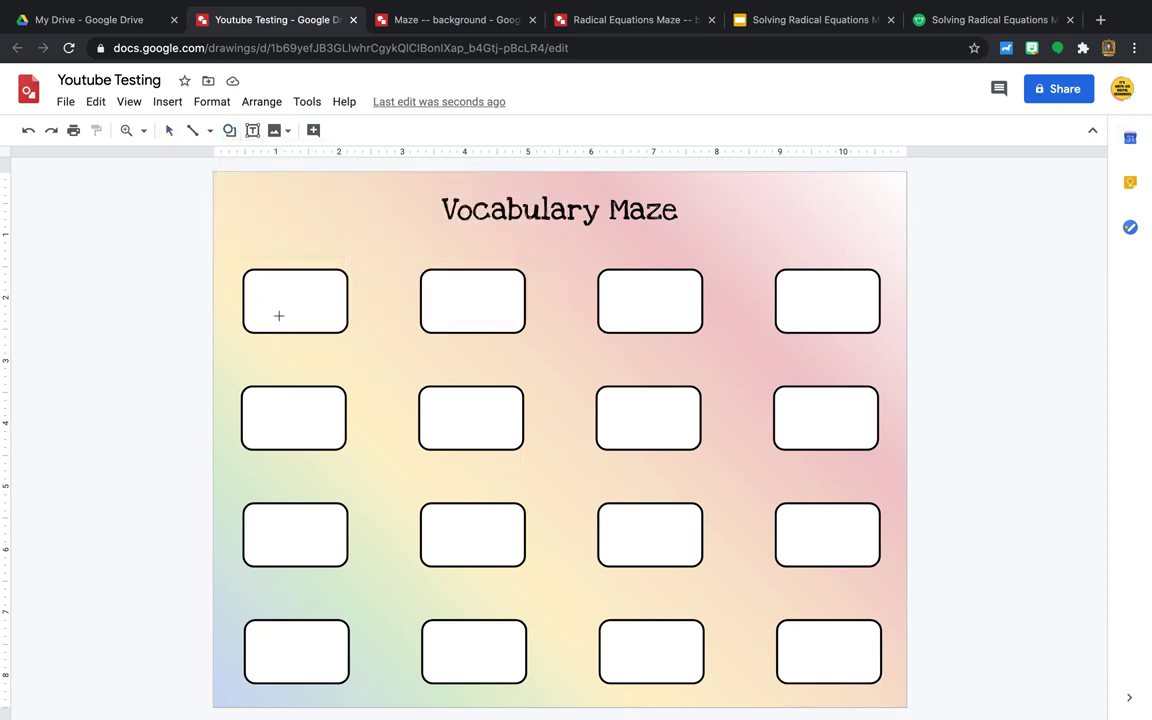
pyautogui.moveTo(276, 314)
pyautogui.mouseDown()
pyautogui.moveTo(302, 546)
pyautogui.moveTo(291, 648)
pyautogui.moveTo(312, 648)
pyautogui.mouseUp()
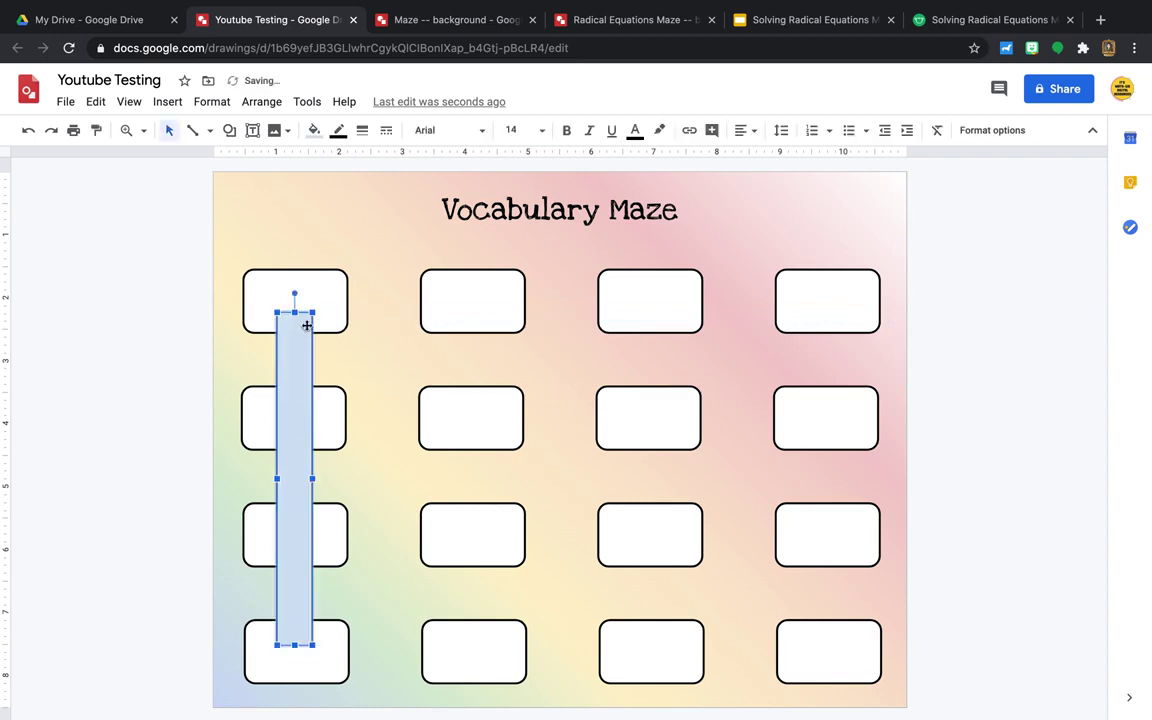
pyautogui.click(346, 133)
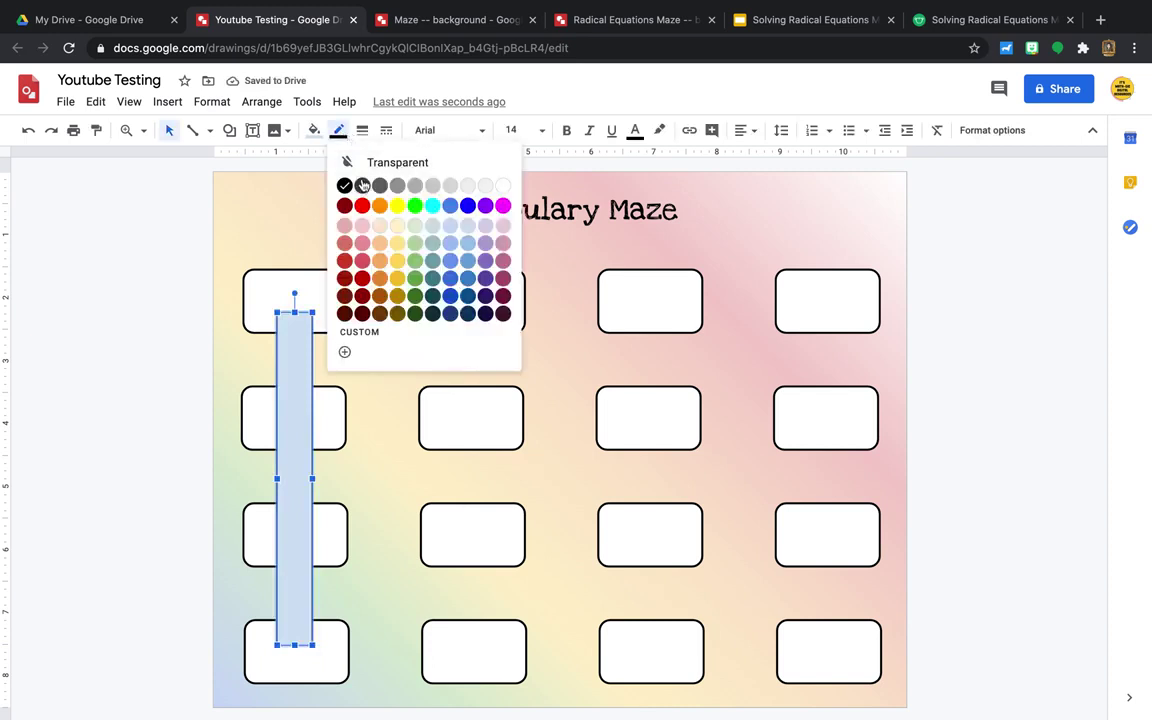
pyautogui.click(343, 185)
pyautogui.click(313, 130)
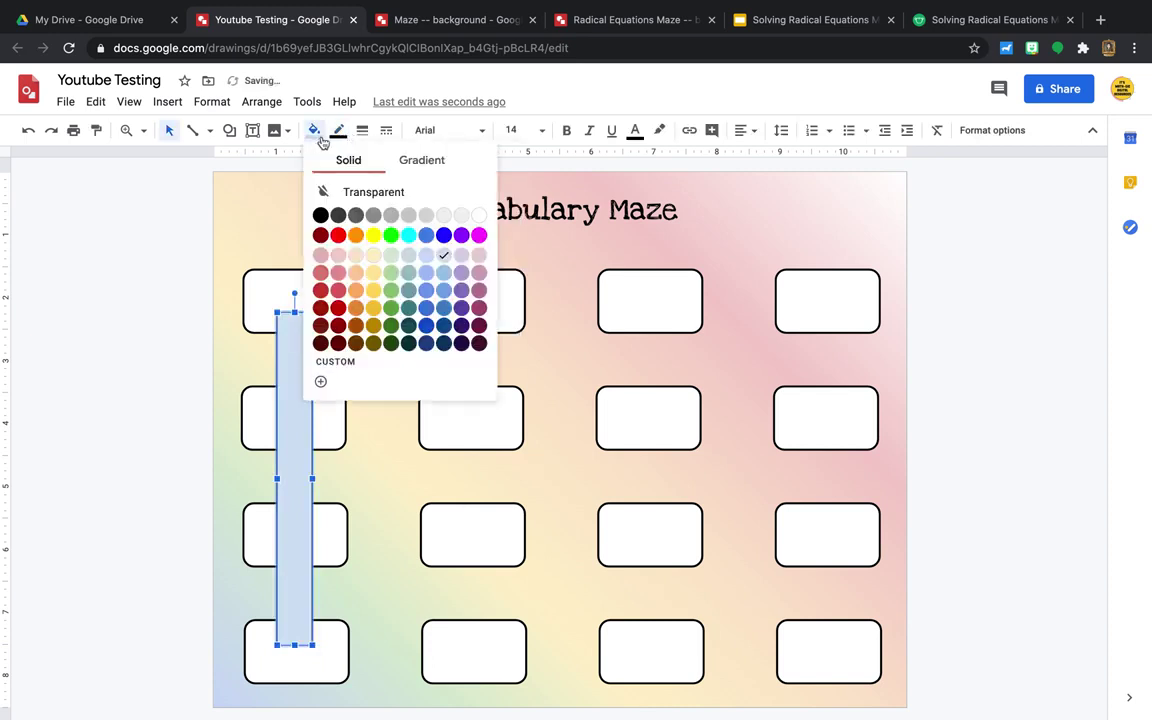
pyautogui.click(477, 222)
pyautogui.click(362, 133)
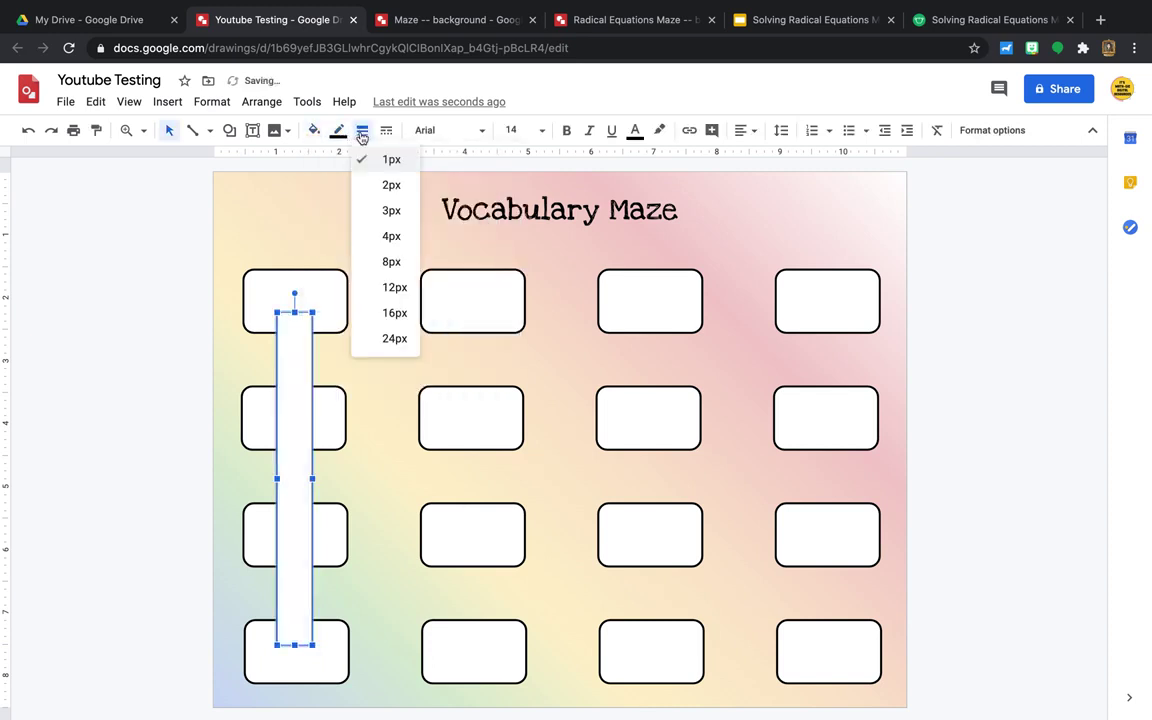
pyautogui.click(391, 210)
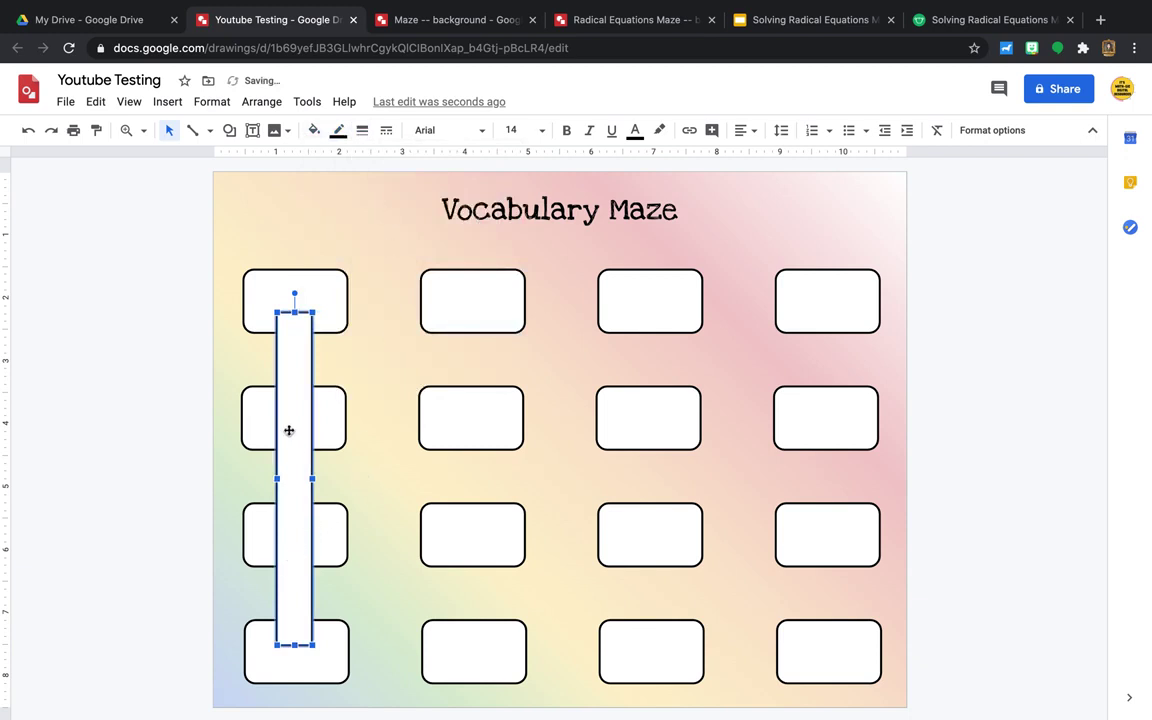
pyautogui.moveTo(276, 478); pyautogui.dragTo(320, 479)
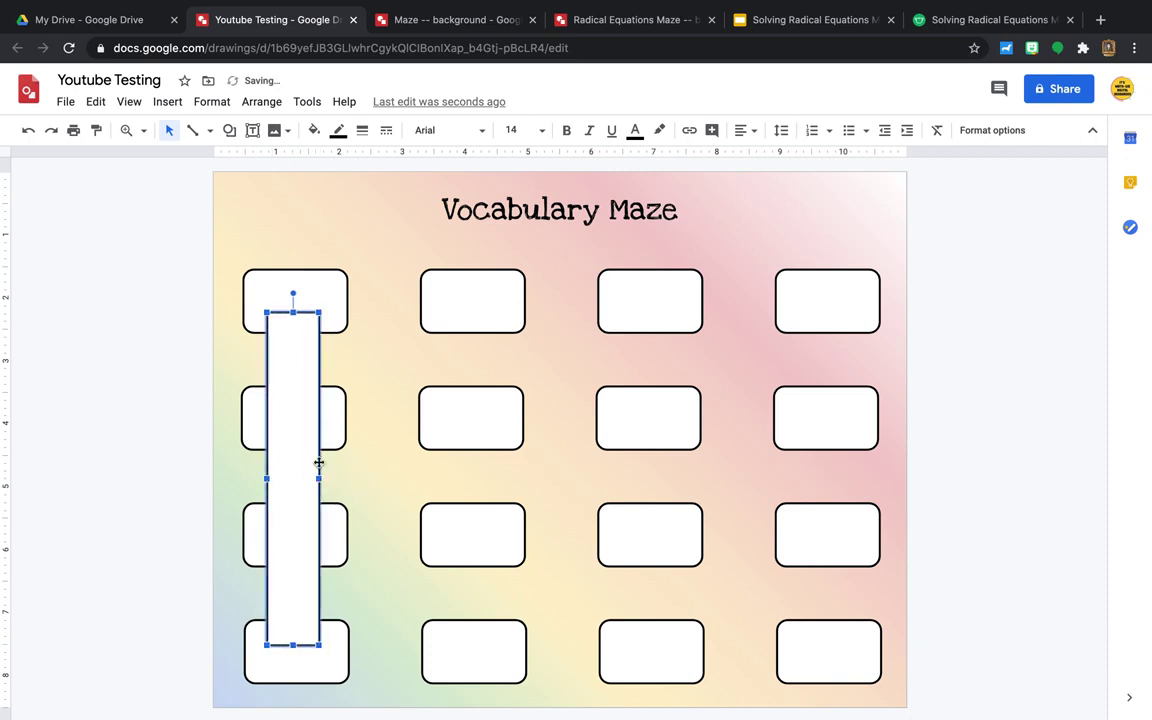
# Step: Send the left-column connector rectangle behind the boxes
pyautogui.rightClick(298, 353)
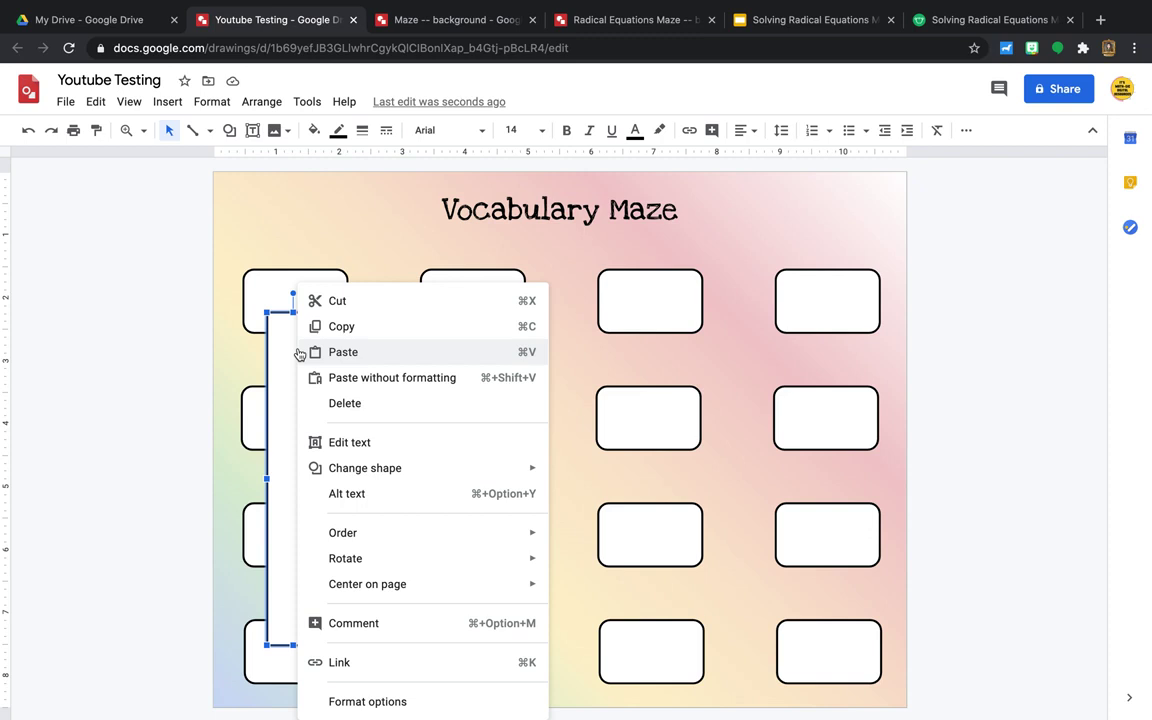
pyautogui.click(289, 360)
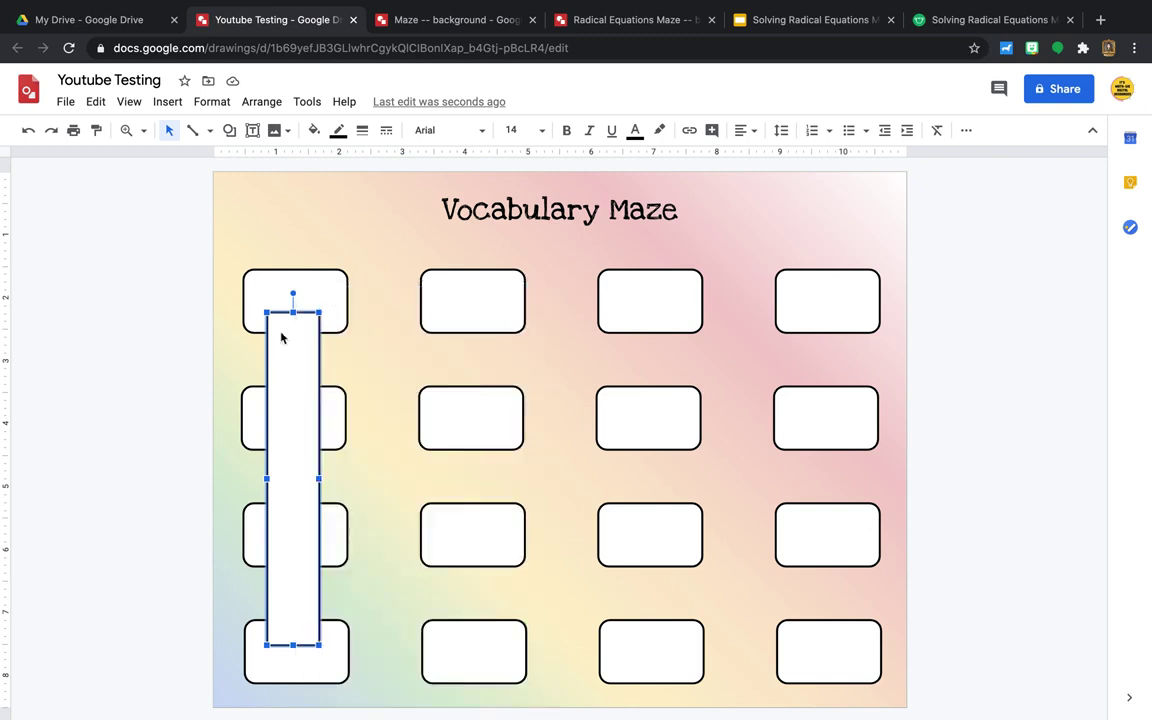
pyautogui.rightClick(293, 366)
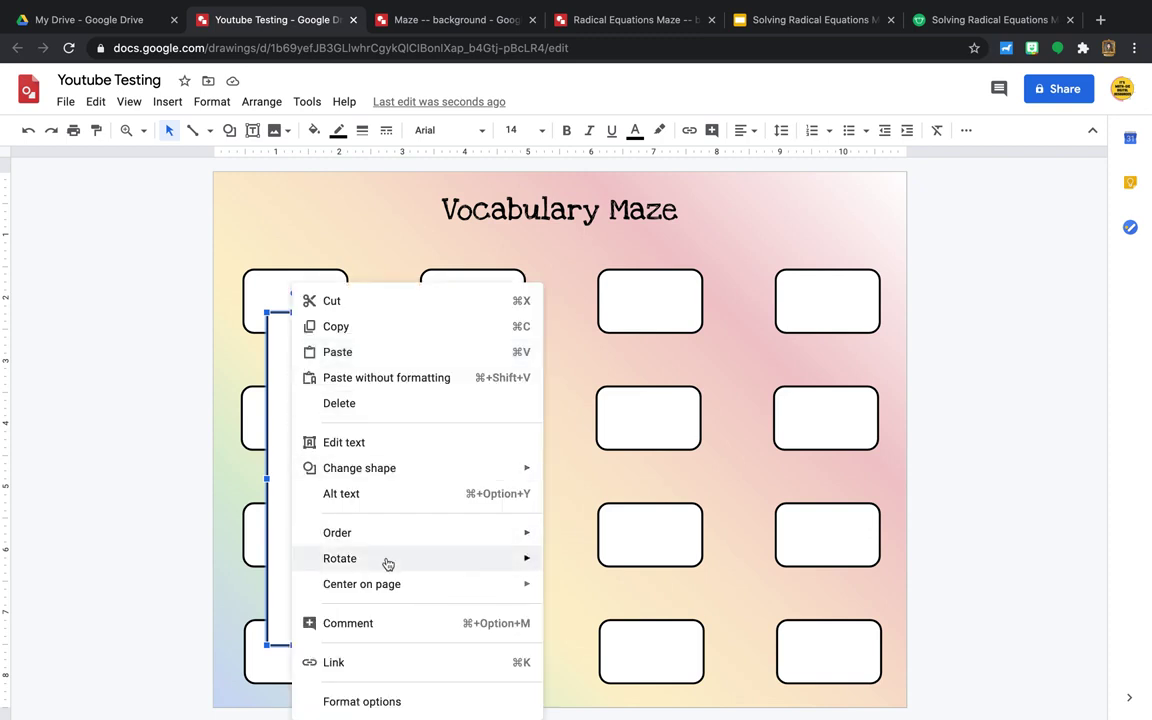
pyautogui.moveTo(387, 540)
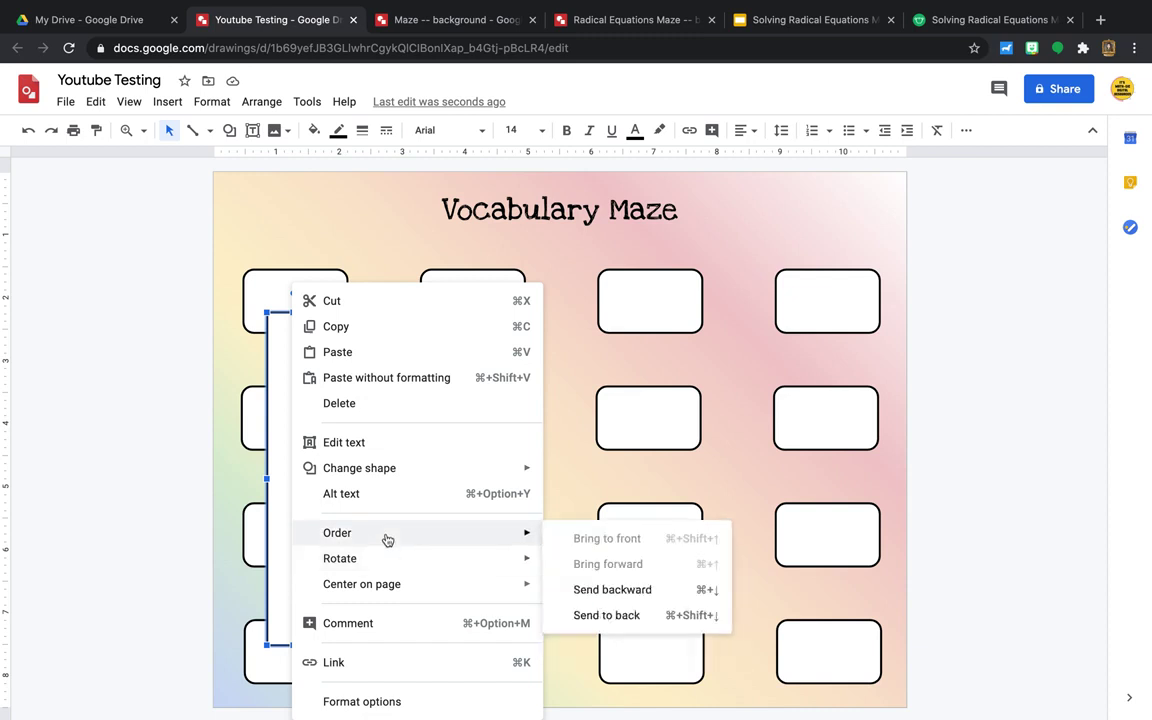
pyautogui.click(597, 615)
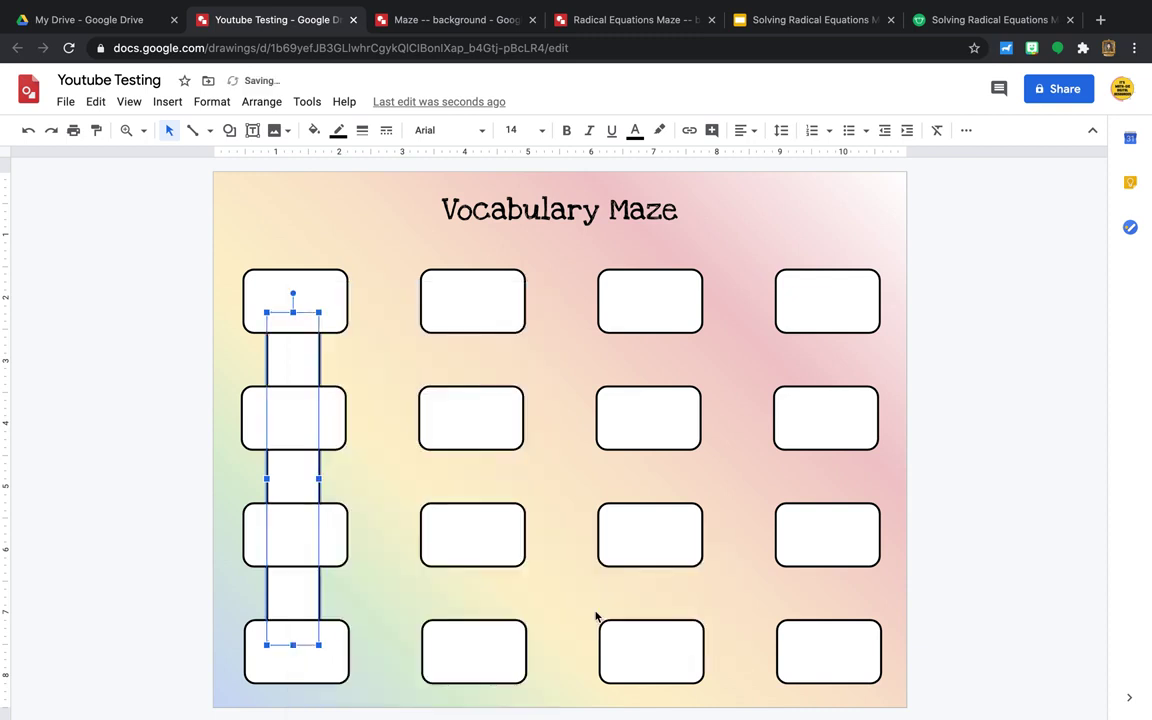
pyautogui.click(336, 494)
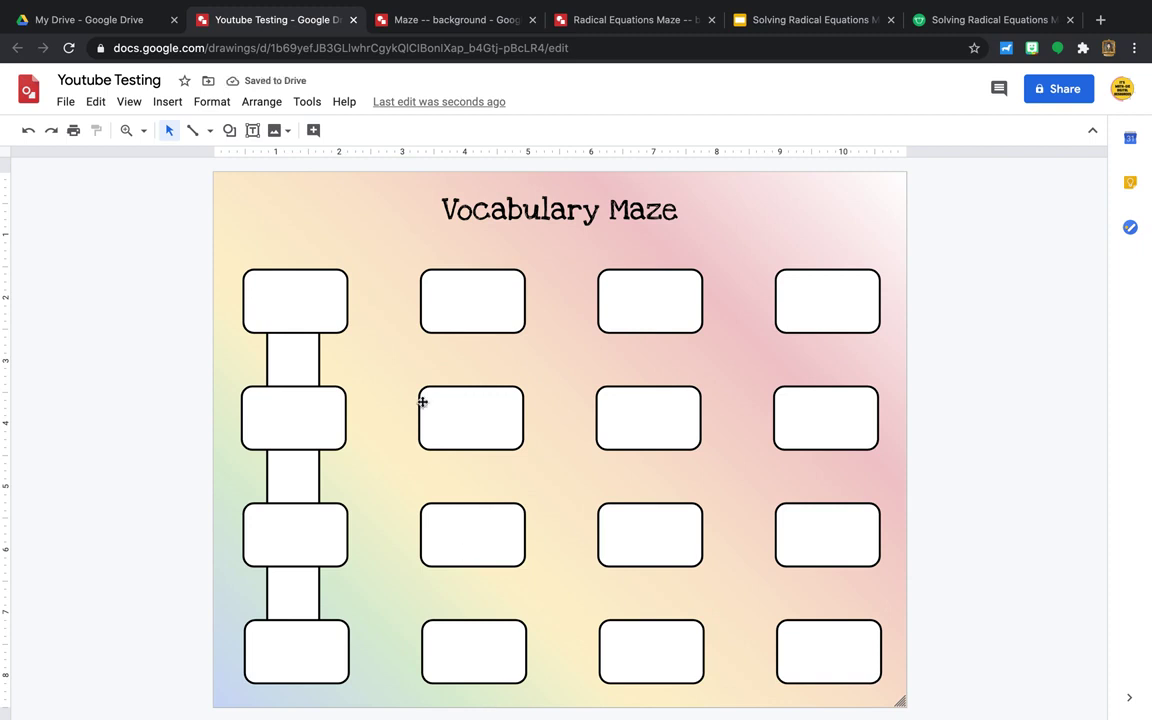
pyautogui.click(301, 368)
pyautogui.moveTo(301, 368); pyautogui.dragTo(303, 370)
pyautogui.click(398, 380)
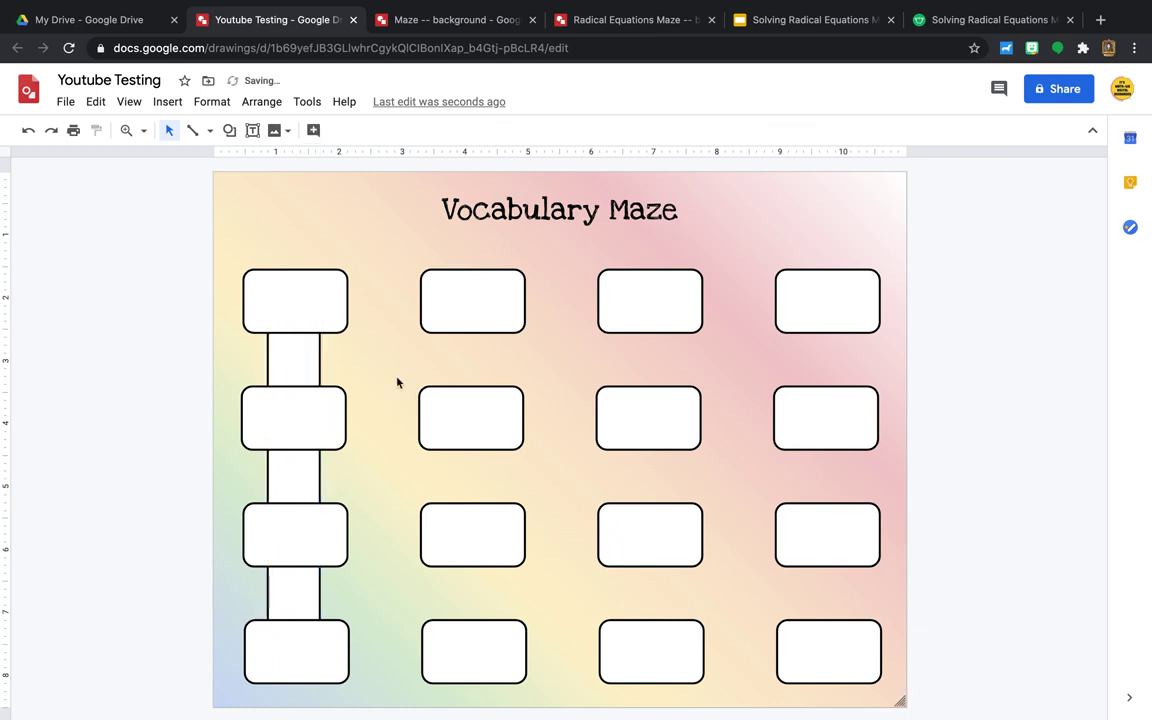
pyautogui.click(296, 361)
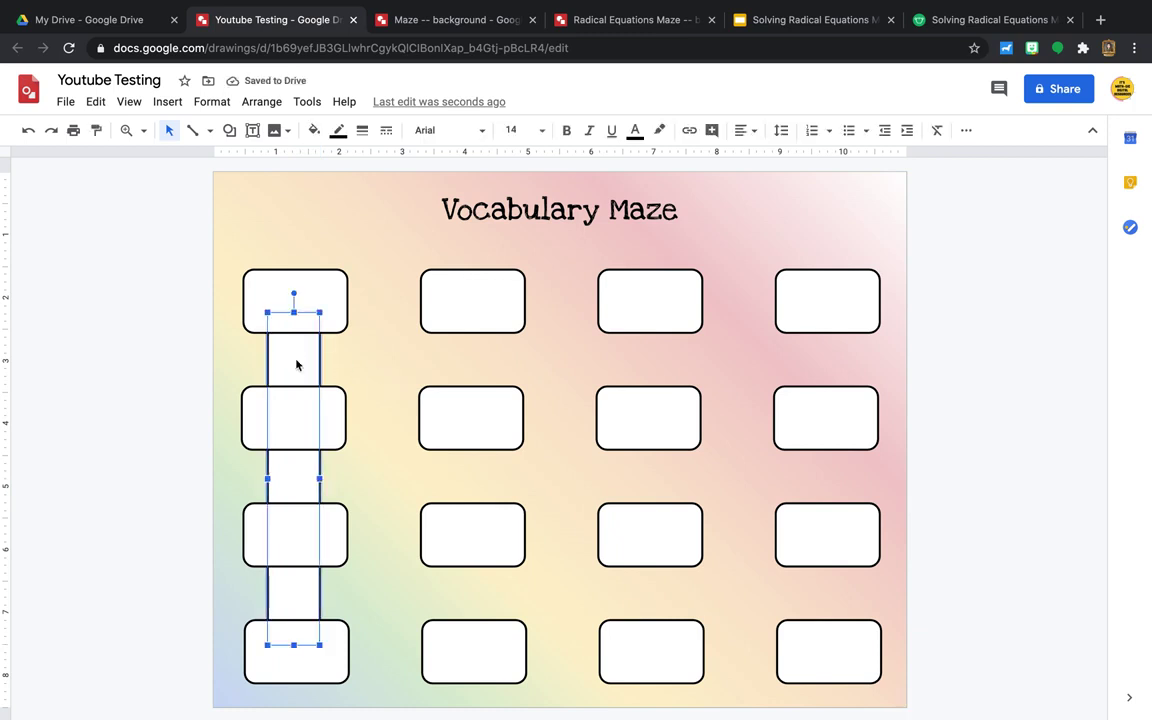
# Step: Paste a copy of the connector over the second column and send it behind the boxes
pyautogui.hotkey('ctrl', 'v')
pyautogui.moveTo(300, 366); pyautogui.dragTo(472, 362)
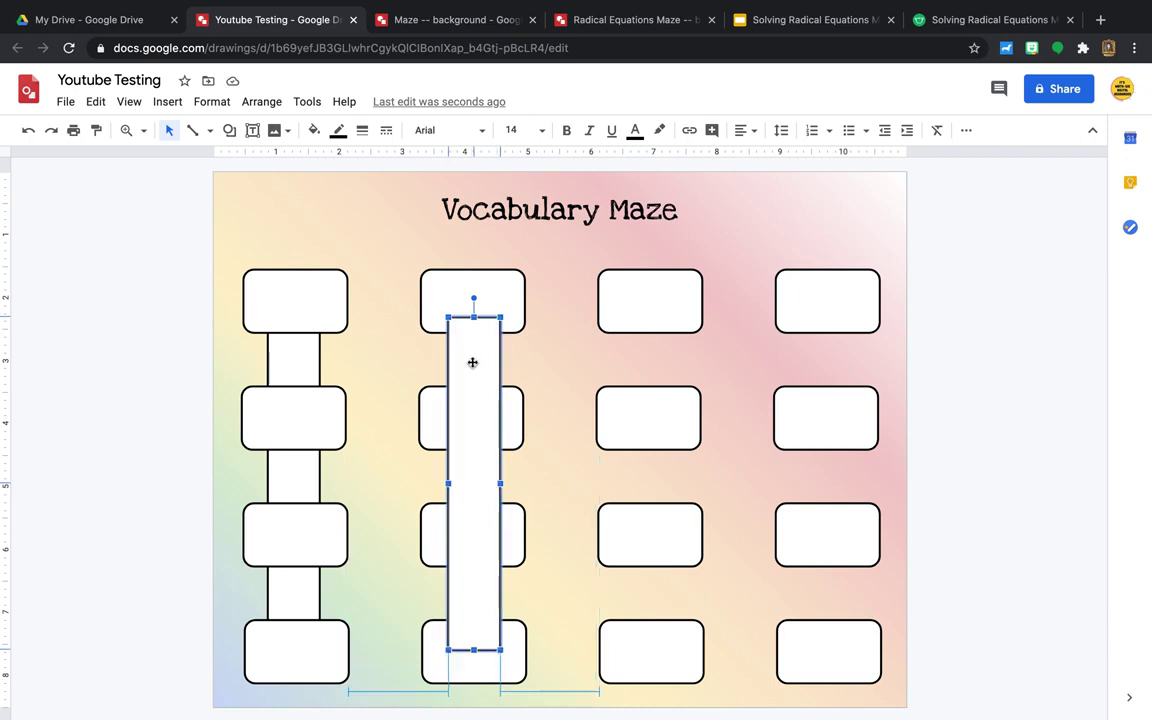
pyautogui.moveTo(472, 362); pyautogui.dragTo(470, 365)
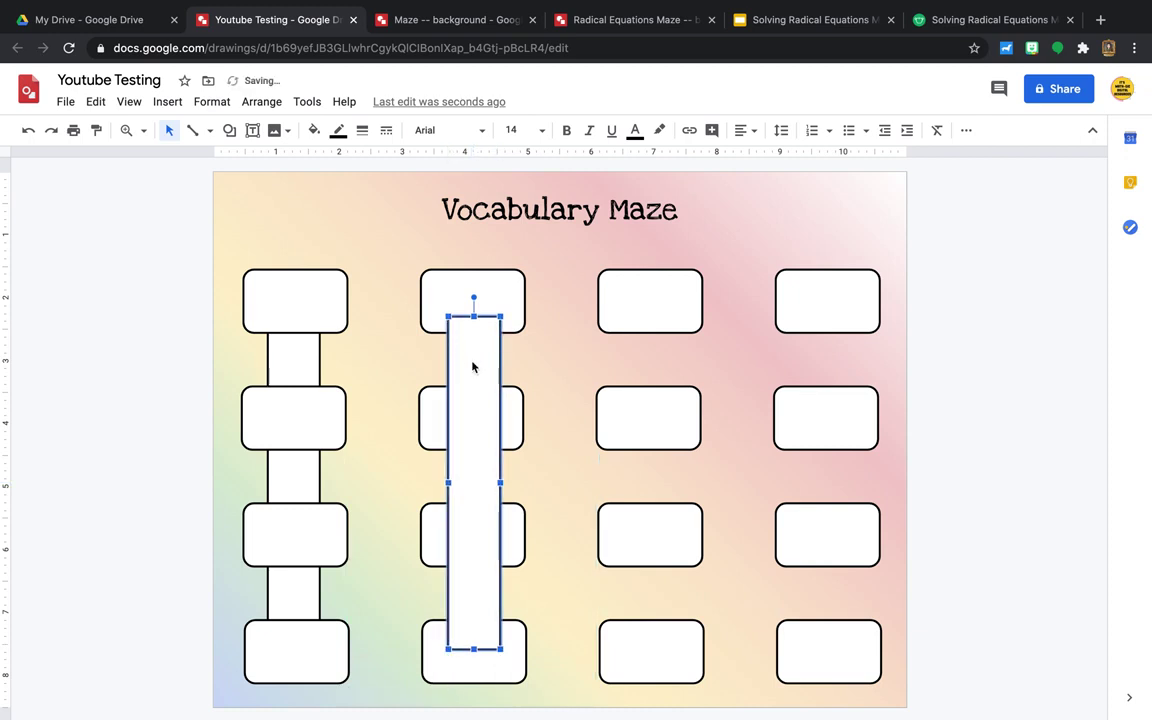
pyautogui.rightClick(473, 367)
pyautogui.moveTo(599, 540)
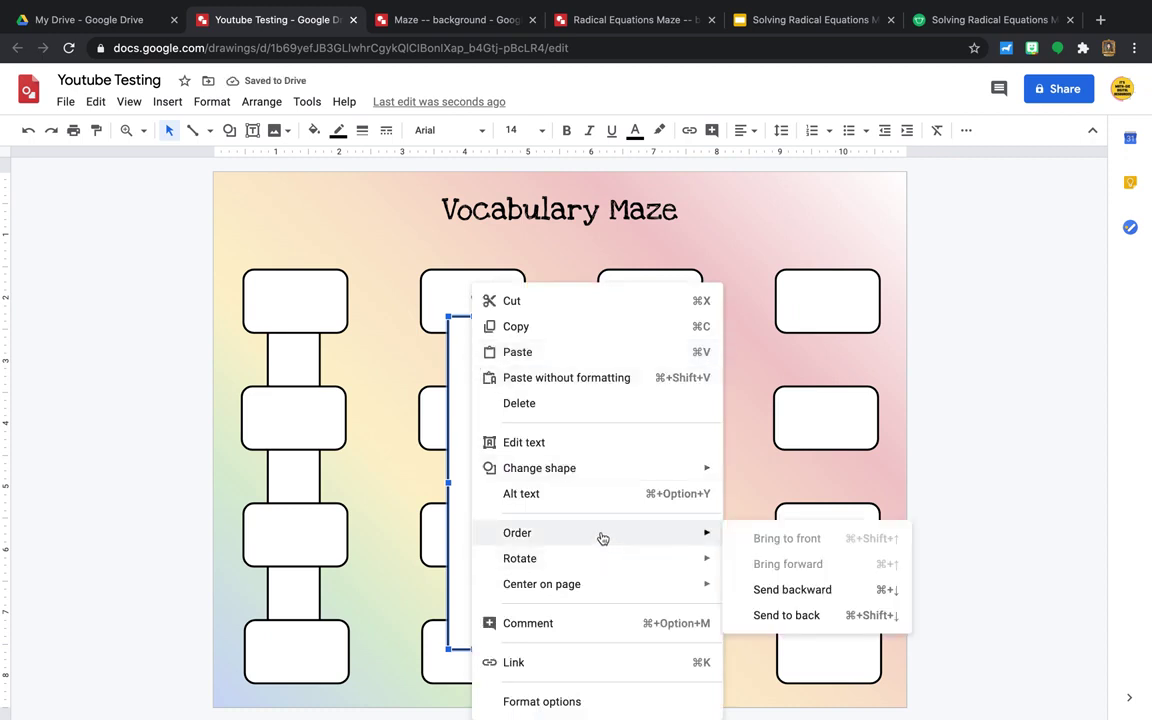
pyautogui.click(765, 615)
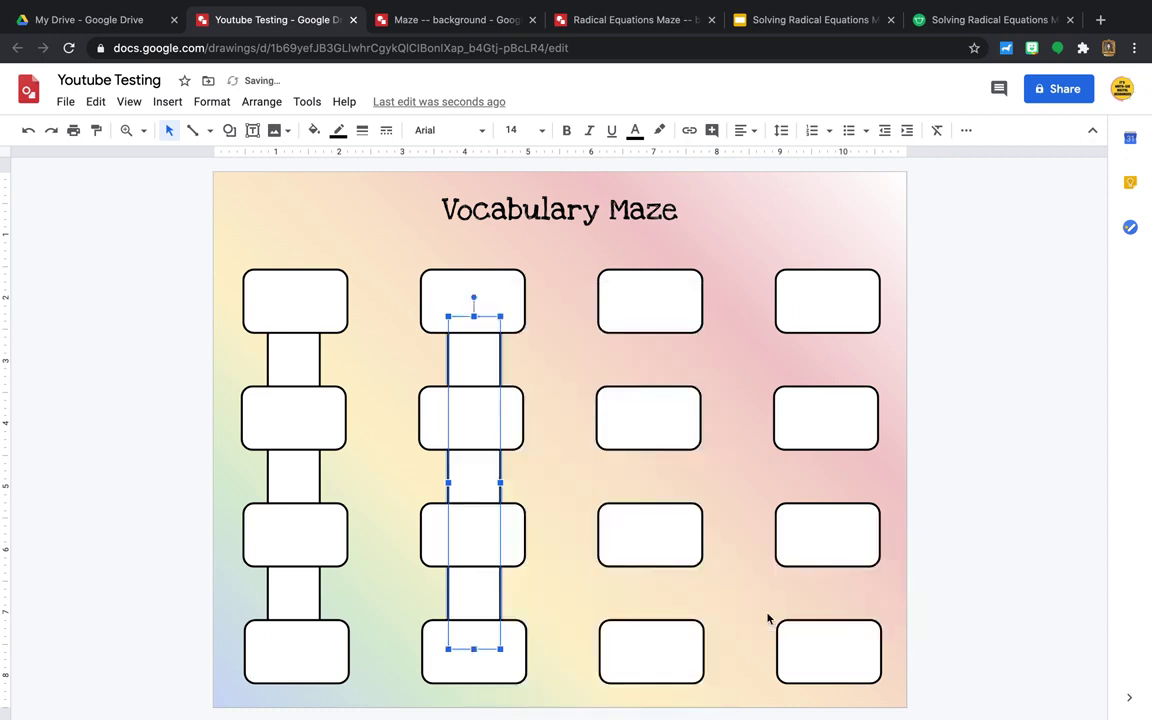
pyautogui.click(557, 476)
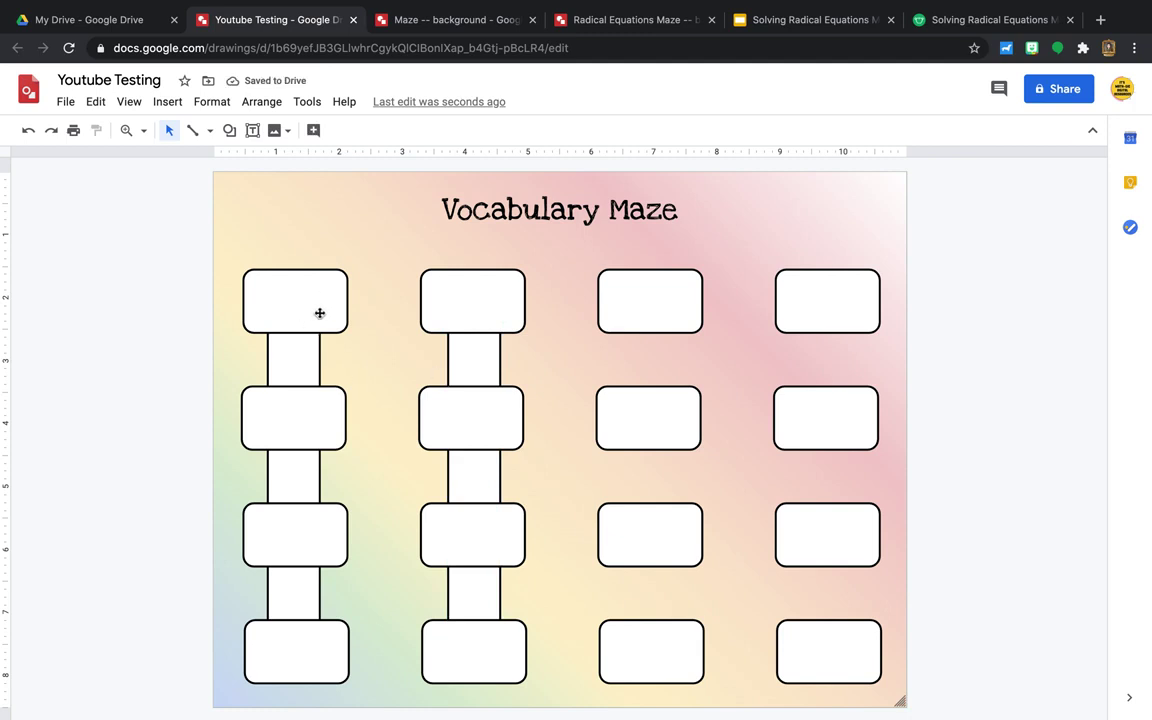
# Step: Copy a connector, turn it horizontal, stretch it across the top row's four boxes, and send it back
pyautogui.click(305, 352)
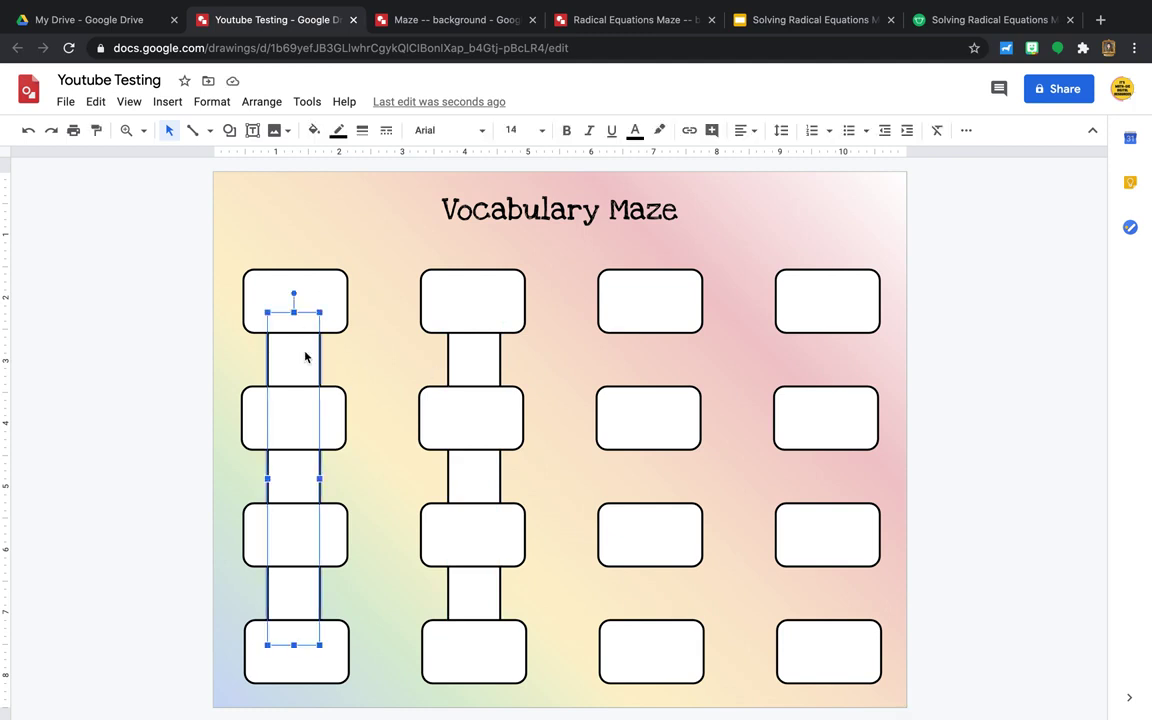
pyautogui.moveTo(305, 357); pyautogui.dragTo(315, 366)
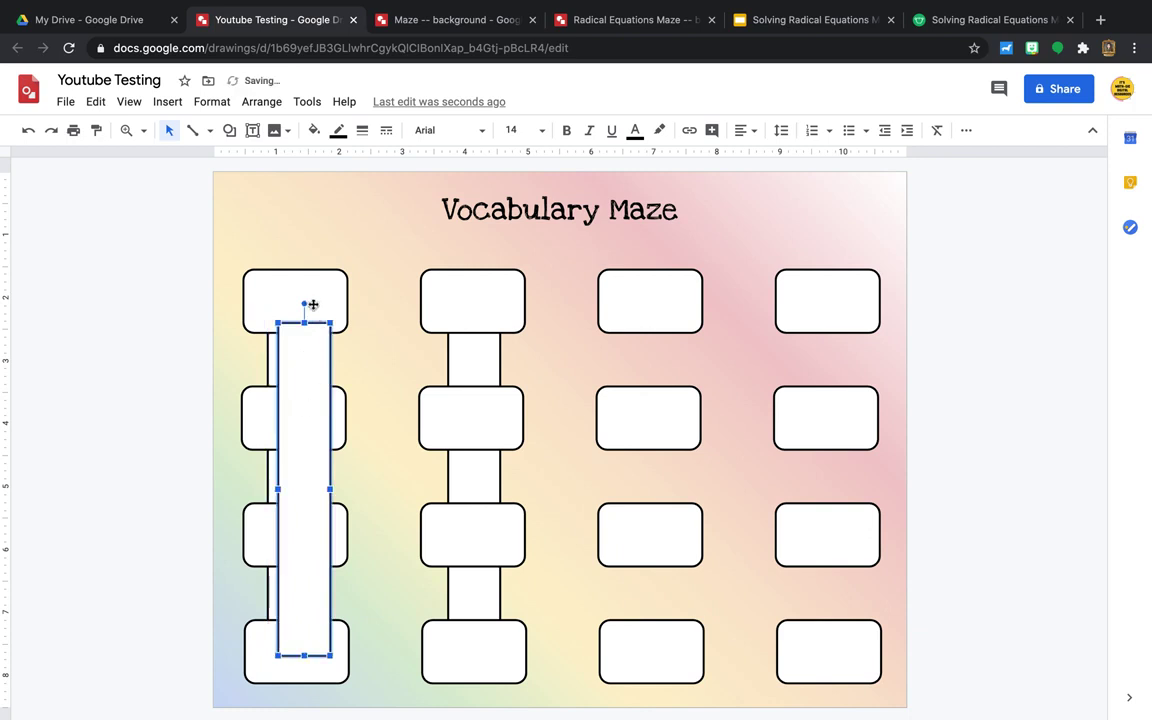
pyautogui.moveTo(305, 302); pyautogui.dragTo(450, 491)
pyautogui.moveTo(342, 496); pyautogui.dragTo(535, 310)
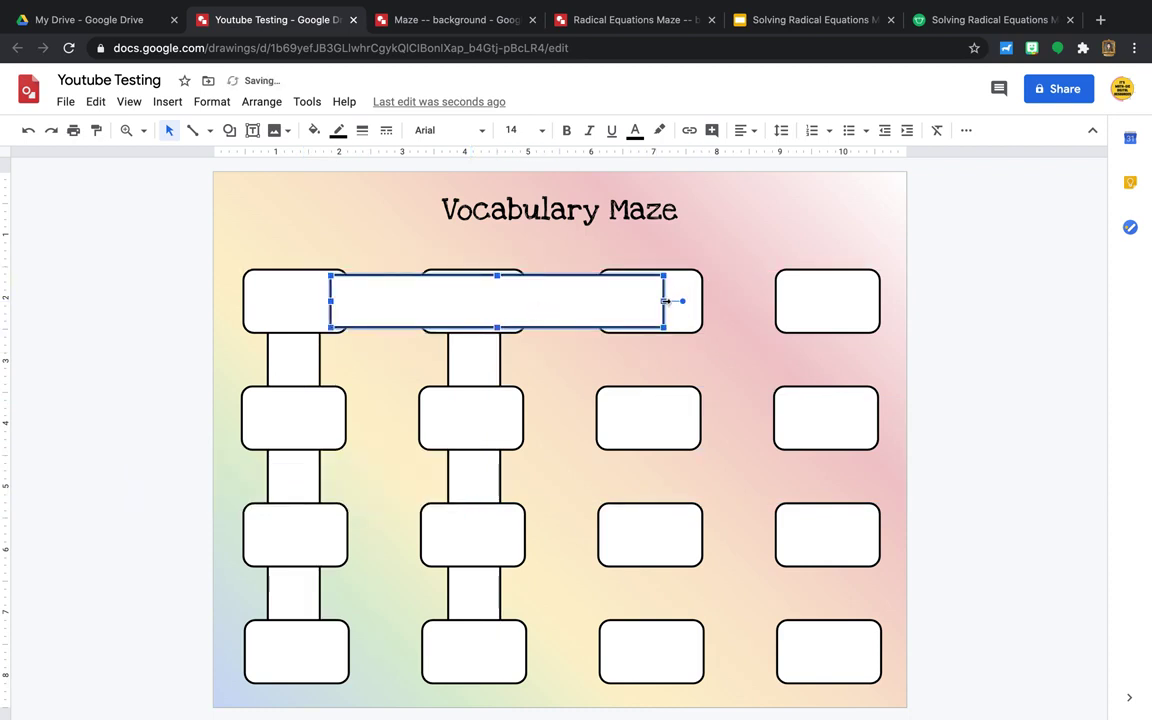
pyautogui.moveTo(665, 300); pyautogui.dragTo(797, 301)
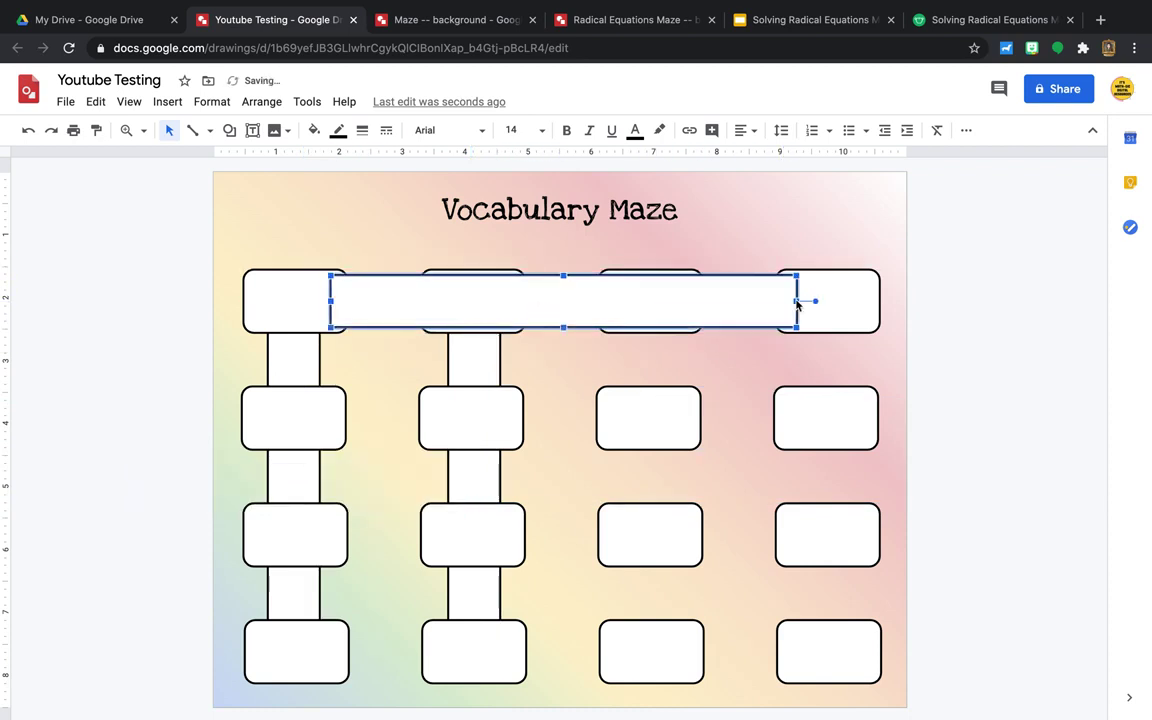
pyautogui.rightClick(730, 303)
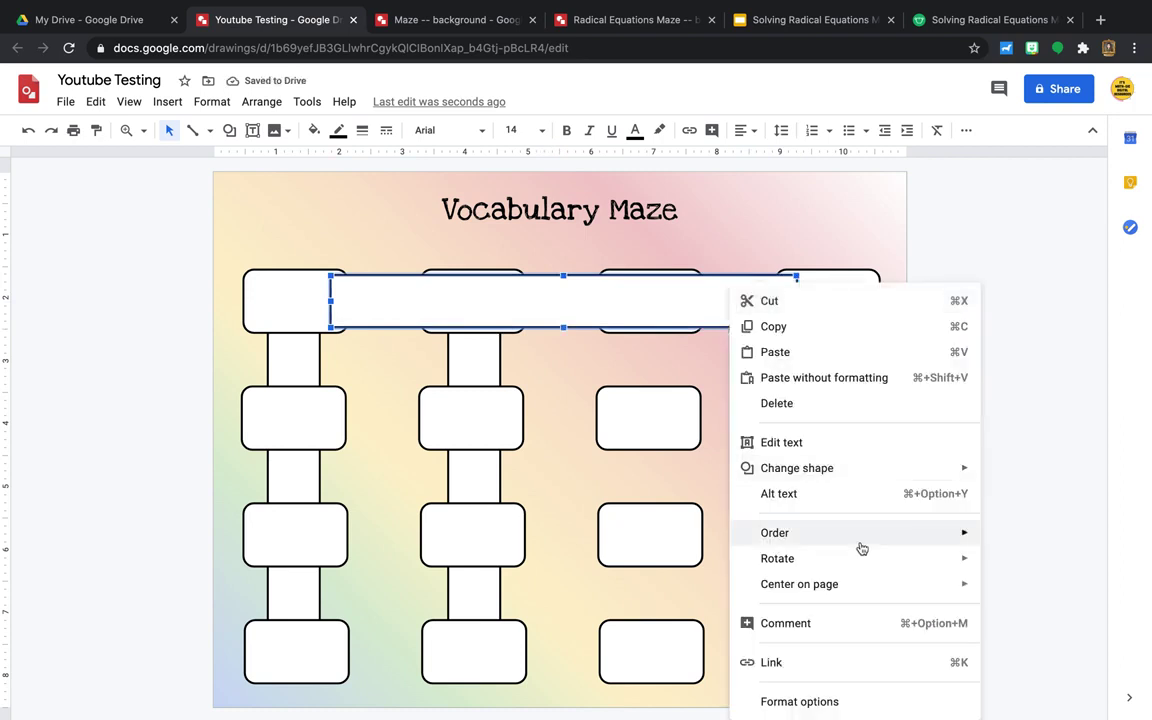
pyautogui.moveTo(860, 546)
pyautogui.click(686, 616)
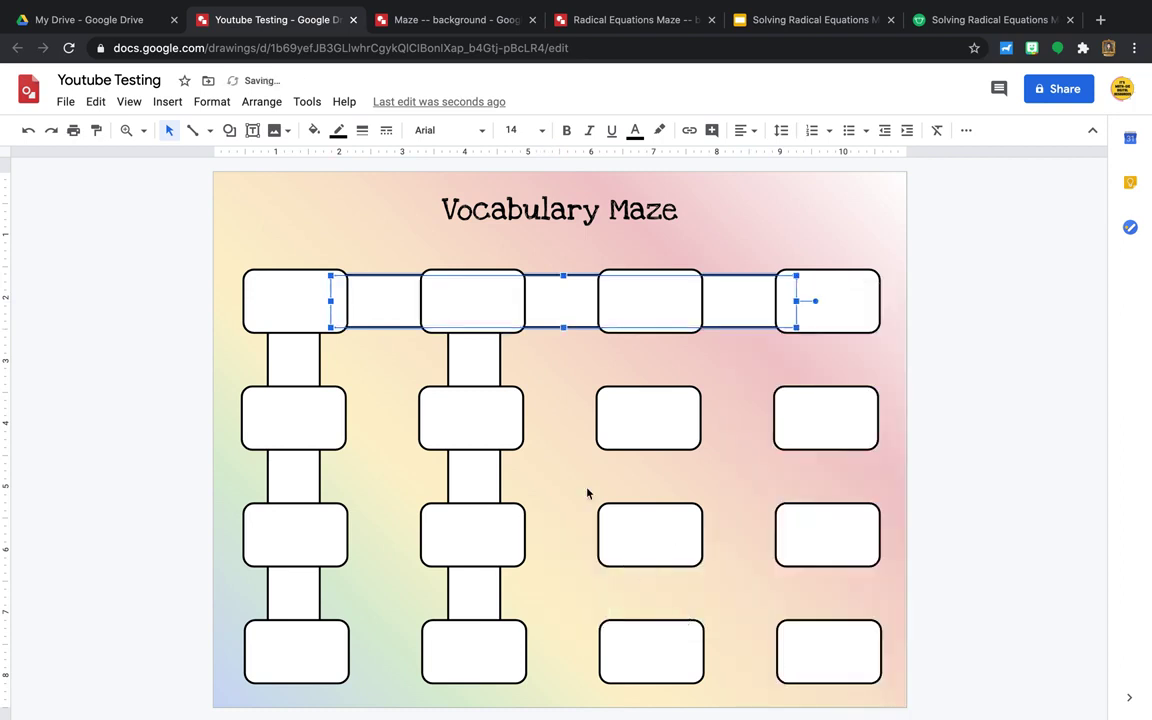
pyautogui.click(565, 381)
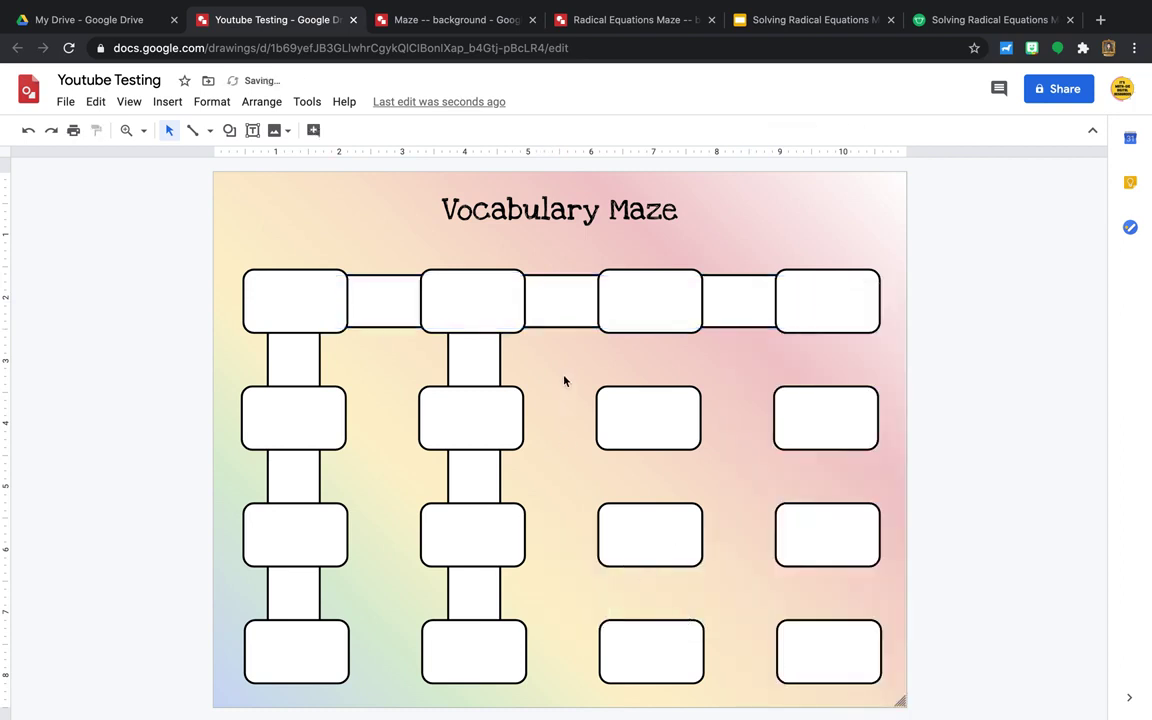
# Step: Make the top-row connector strip thinner
pyautogui.click(389, 321)
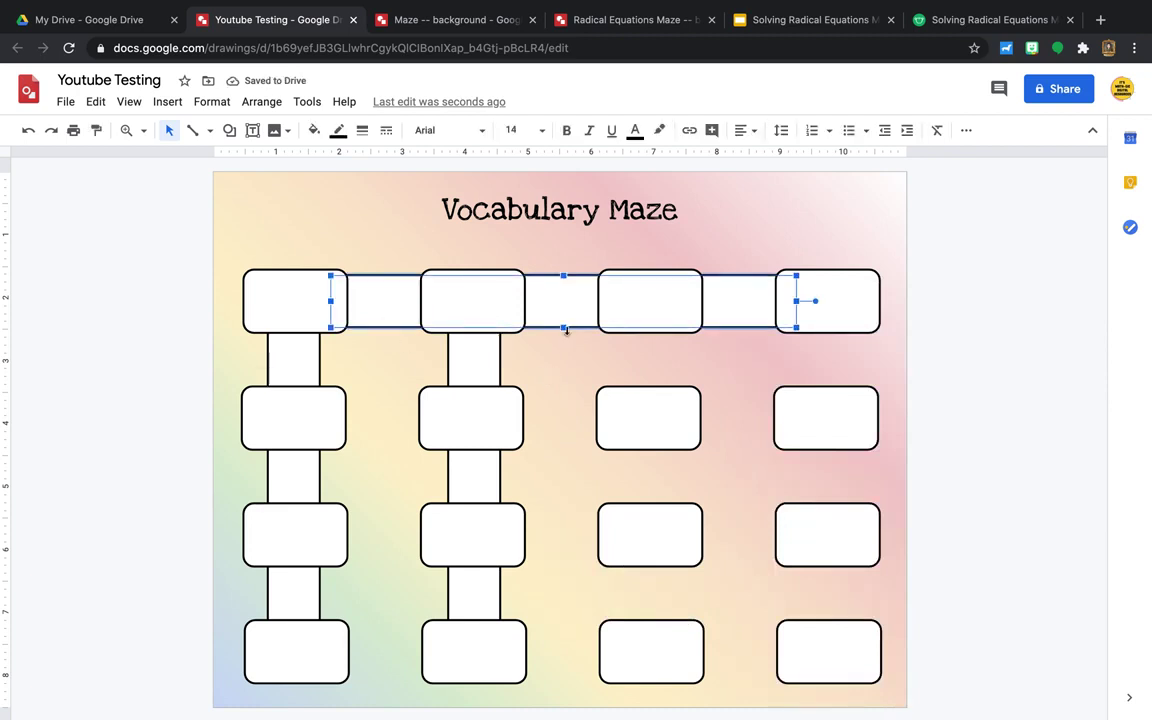
pyautogui.moveTo(565, 328); pyautogui.dragTo(563, 295)
pyautogui.click(575, 262)
pyautogui.click(566, 263)
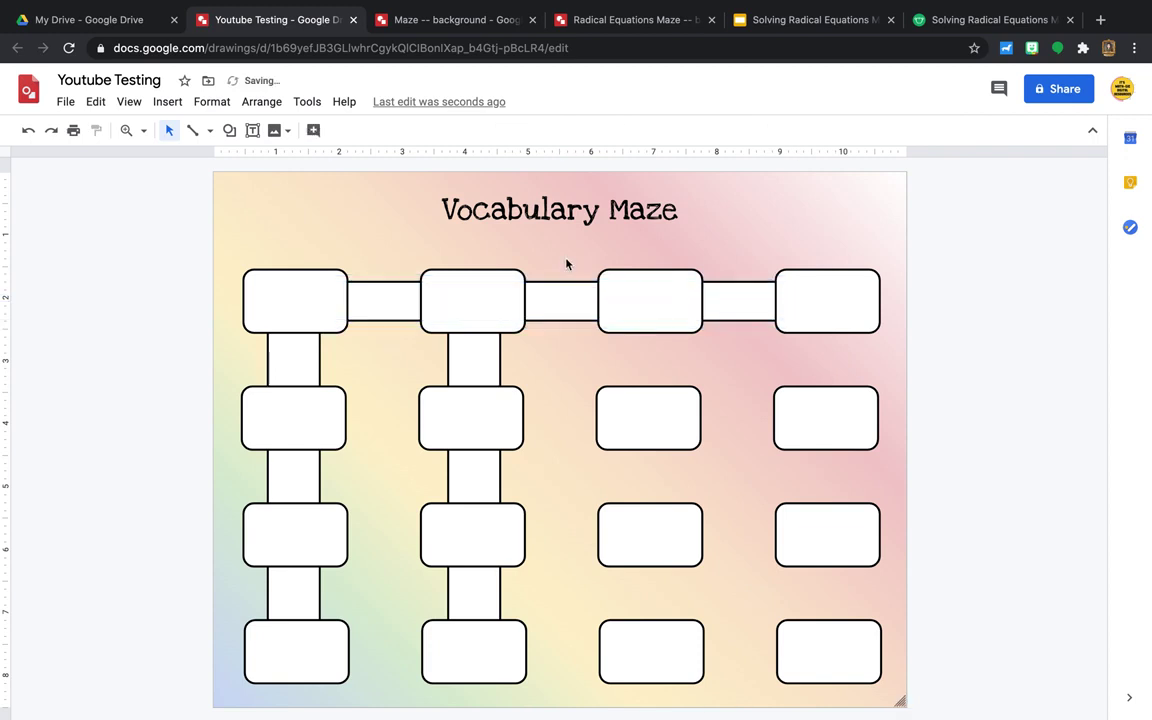
# Step: Duplicate the top-row strip down to the second row and send it behind the boxes
pyautogui.click(557, 306)
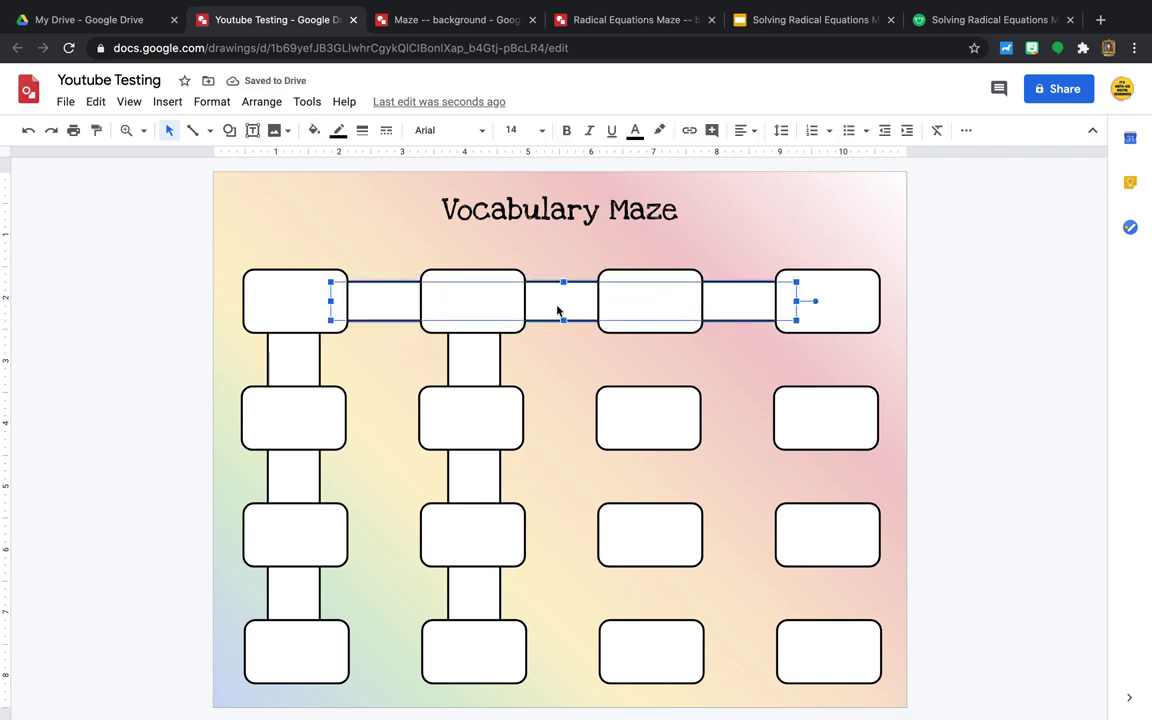
pyautogui.hotkey('ctrl', 'd')
pyautogui.moveTo(568, 306); pyautogui.dragTo(571, 416)
pyautogui.rightClick(572, 418)
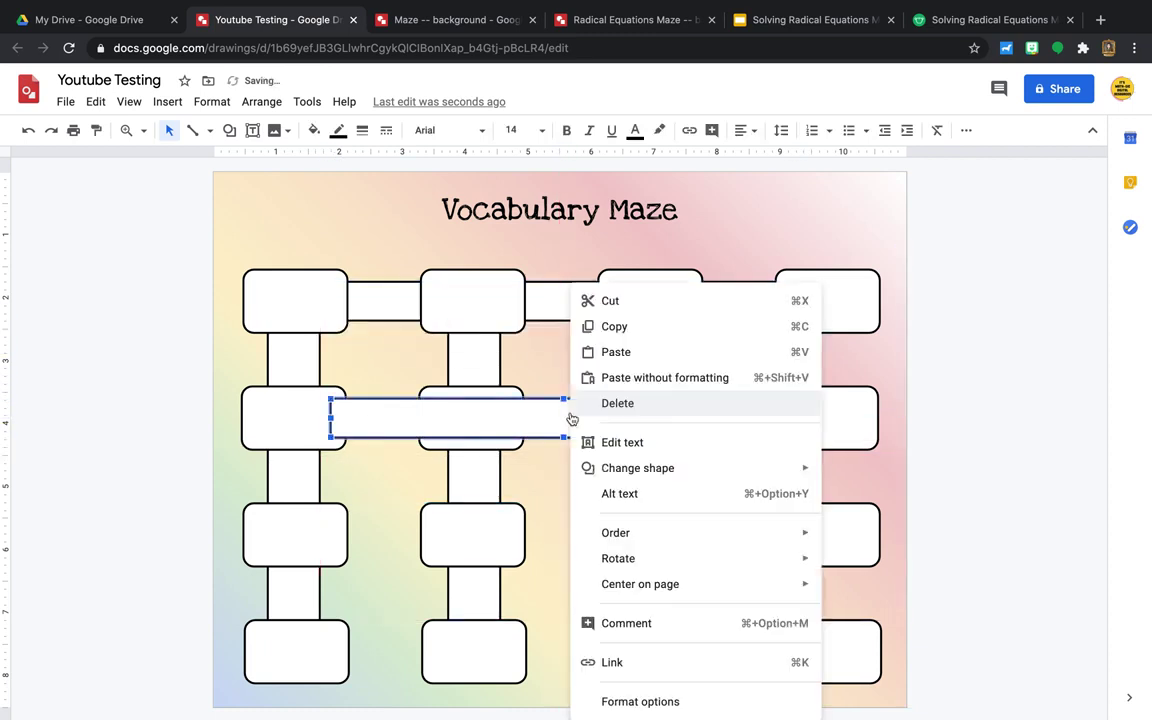
pyautogui.moveTo(676, 543)
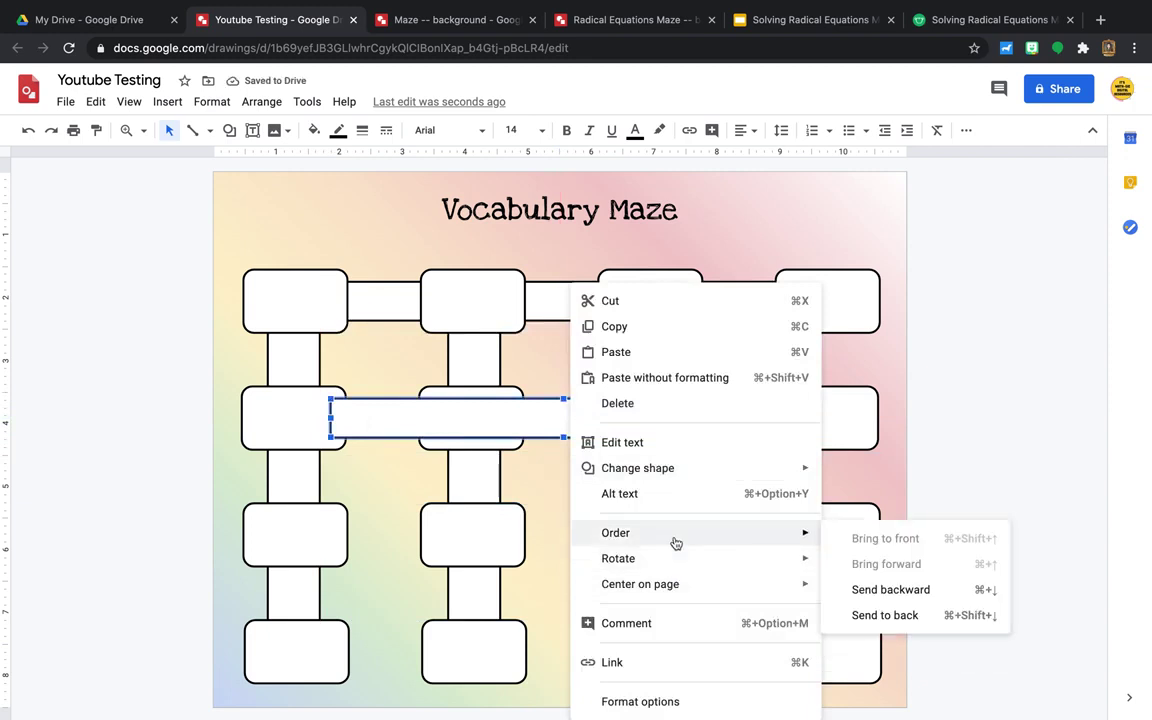
pyautogui.click(862, 614)
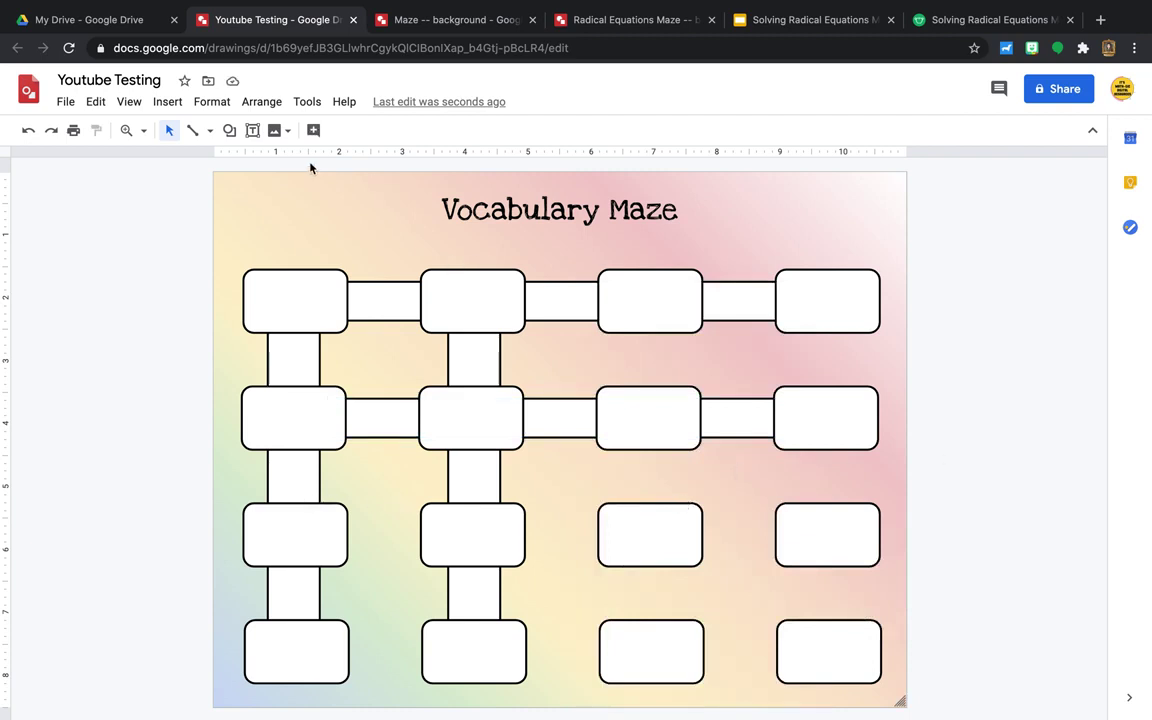
# Step: Draw a rectangle between the first two columns and tilt it into a diagonal connector
pyautogui.click(230, 132)
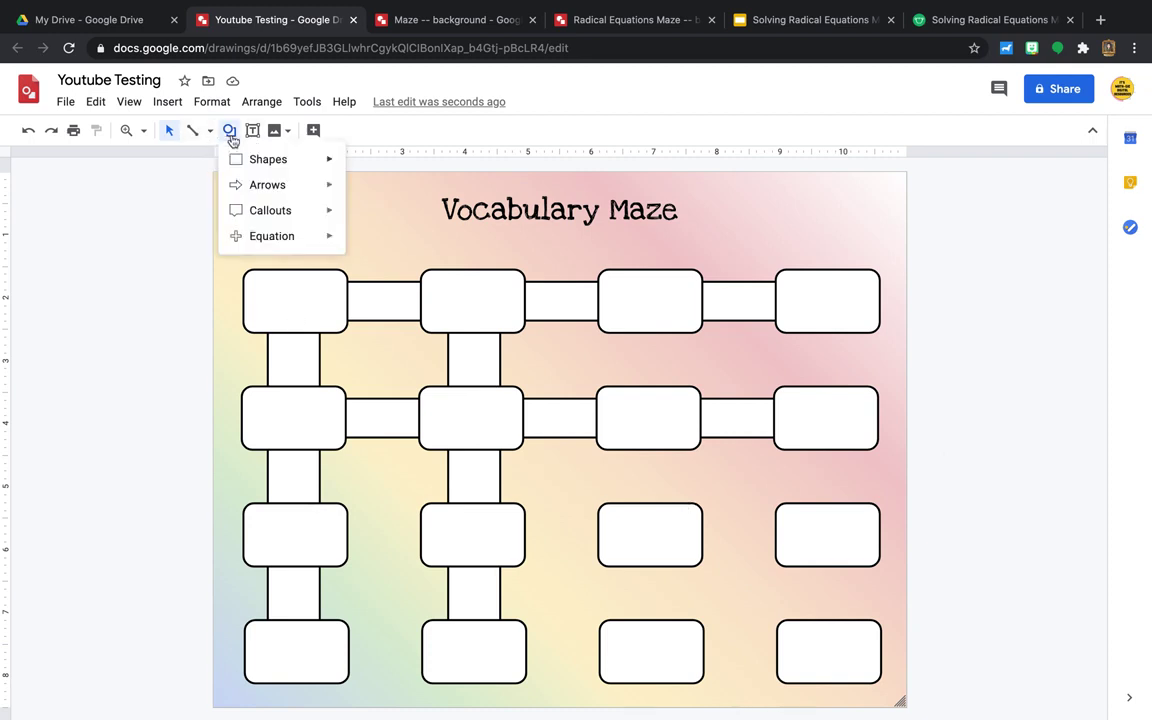
pyautogui.moveTo(317, 165)
pyautogui.click(361, 166)
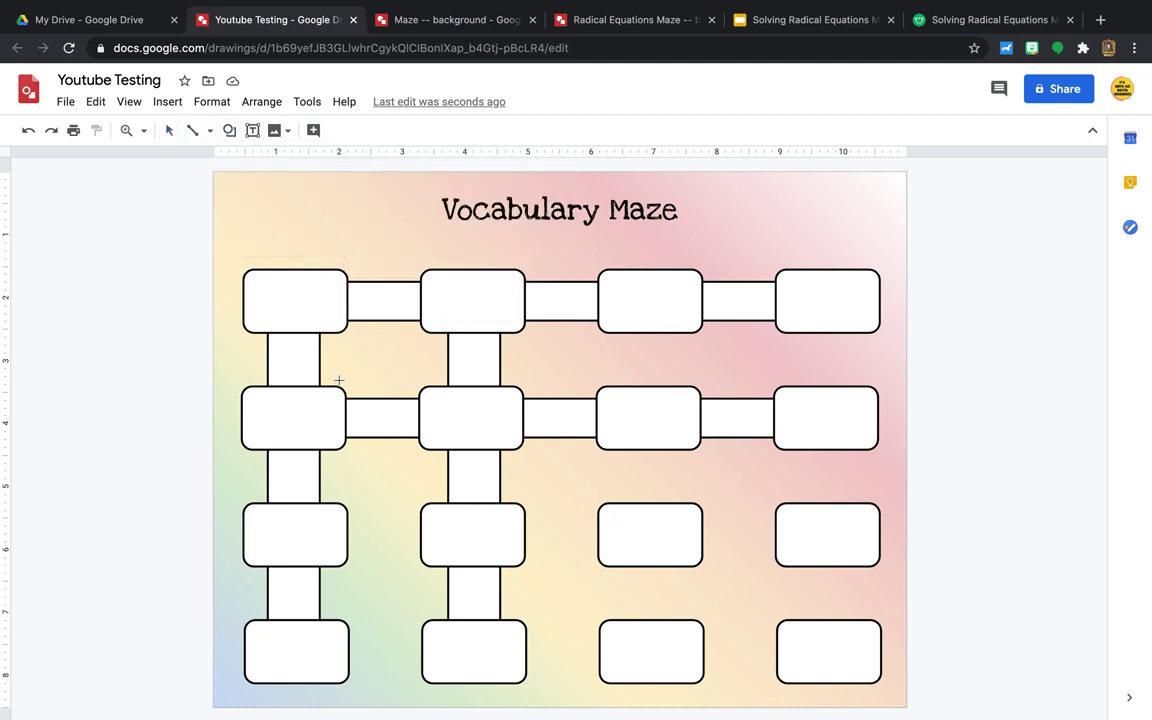
pyautogui.moveTo(322, 368); pyautogui.dragTo(406, 390)
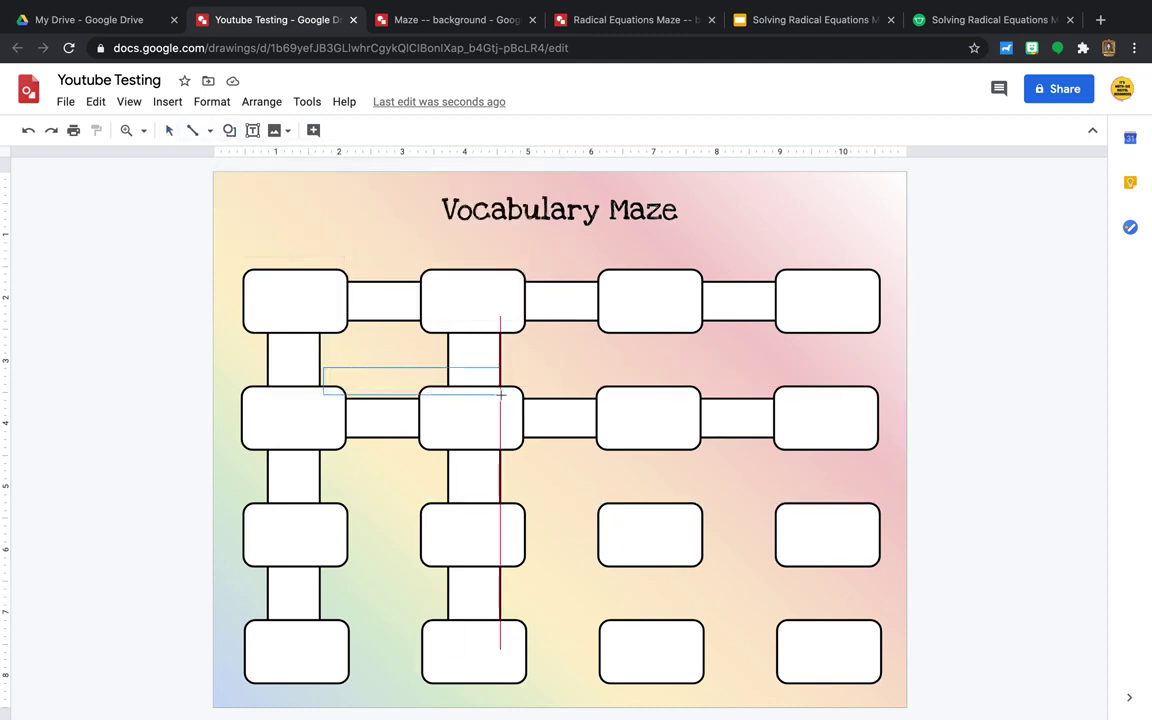
pyautogui.moveTo(500, 393); pyautogui.dragTo(477, 367)
pyautogui.moveTo(402, 315); pyautogui.dragTo(384, 377)
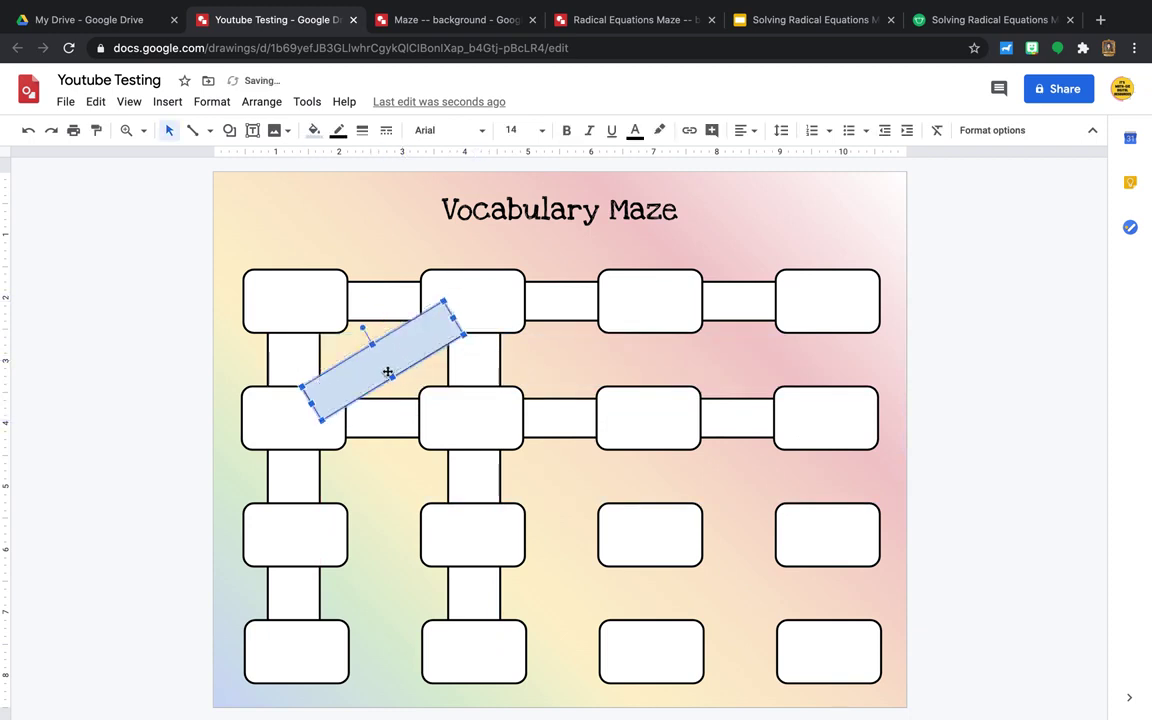
# Step: Give the diagonal strip white fill and a 2px outline, send it back, then switch to Radical Equations Maze
pyautogui.click(313, 130)
pyautogui.click(480, 216)
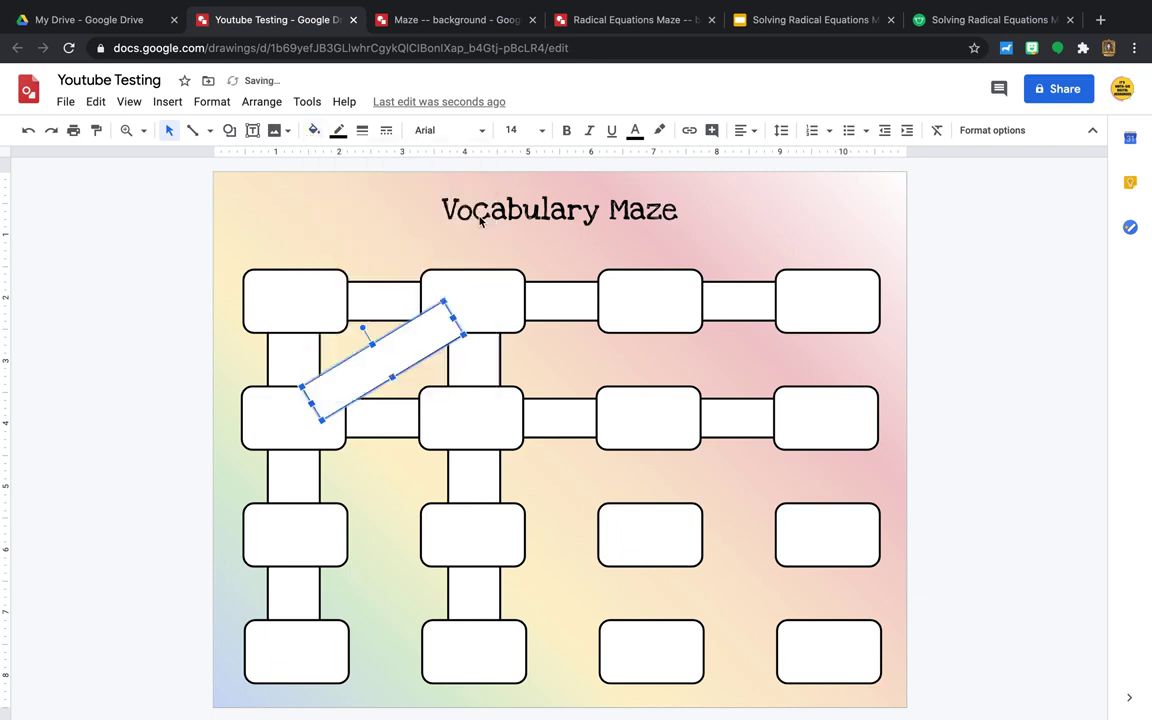
pyautogui.click(340, 131)
pyautogui.click(362, 130)
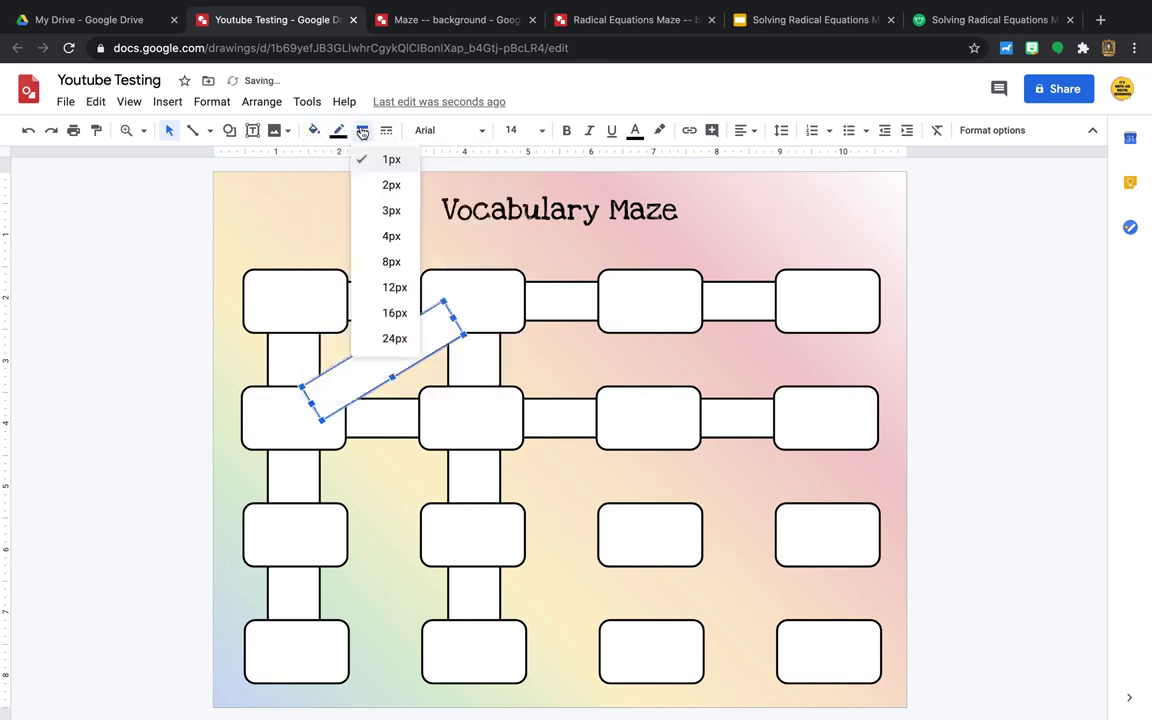
pyautogui.click(340, 185)
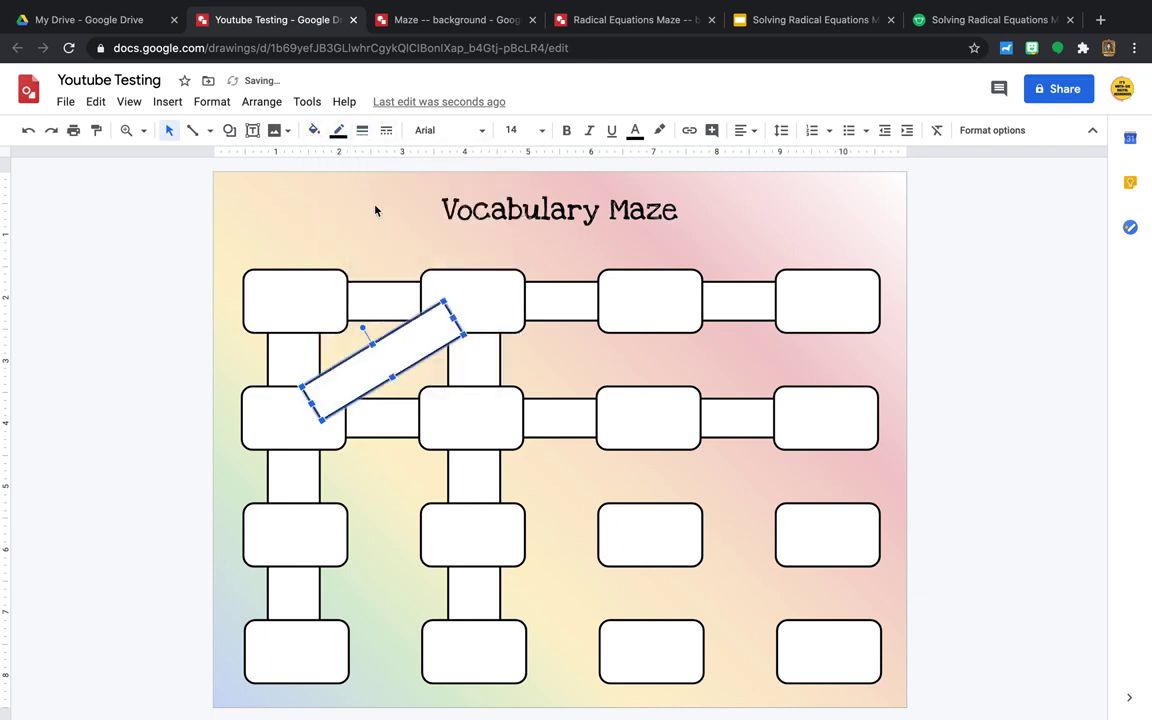
pyautogui.rightClick(404, 339)
pyautogui.moveTo(494, 533)
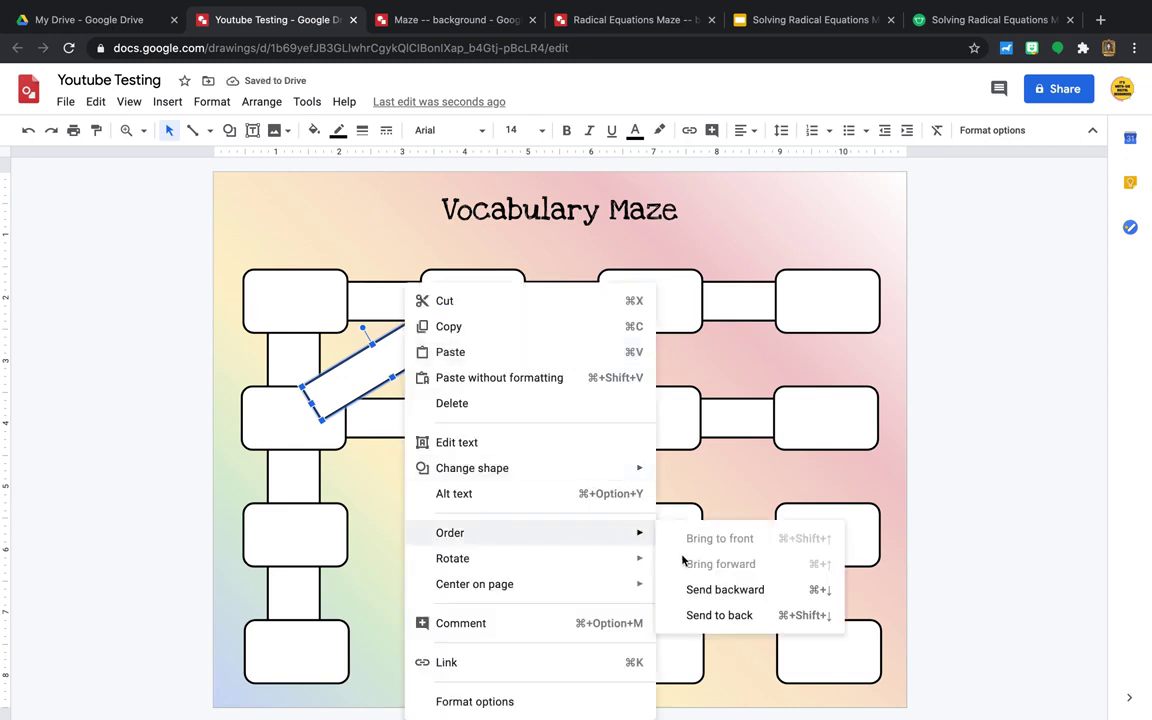
pyautogui.click(700, 615)
pyautogui.click(1055, 408)
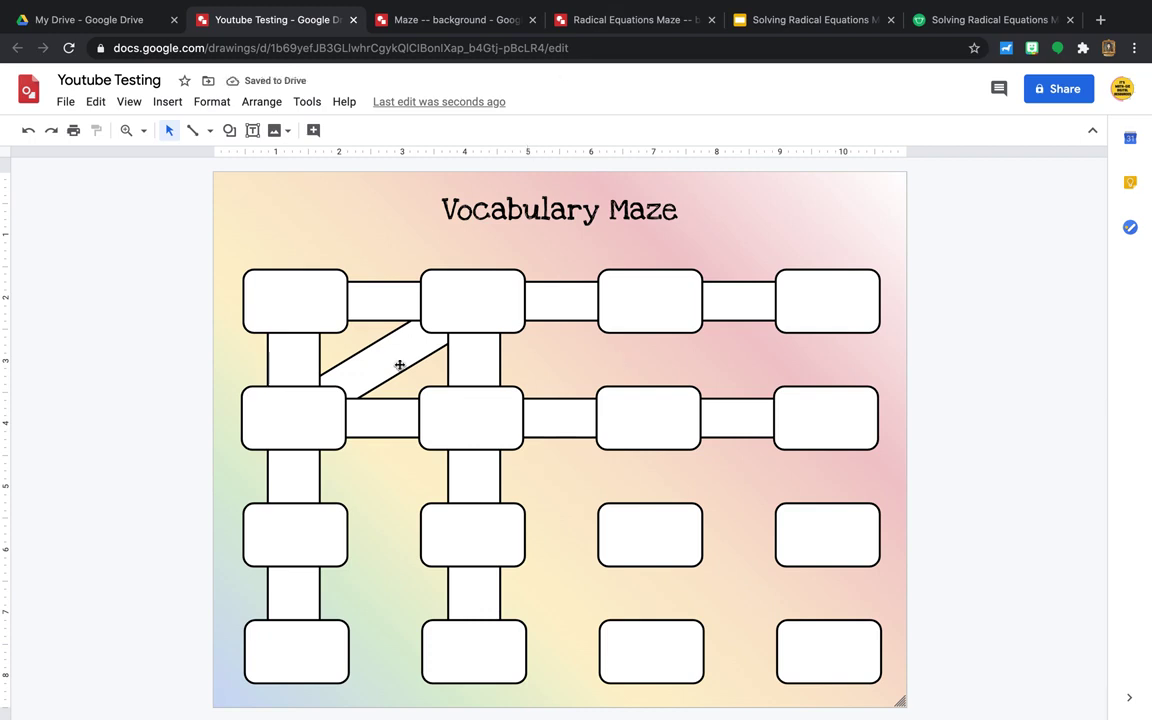
pyautogui.click(612, 20)
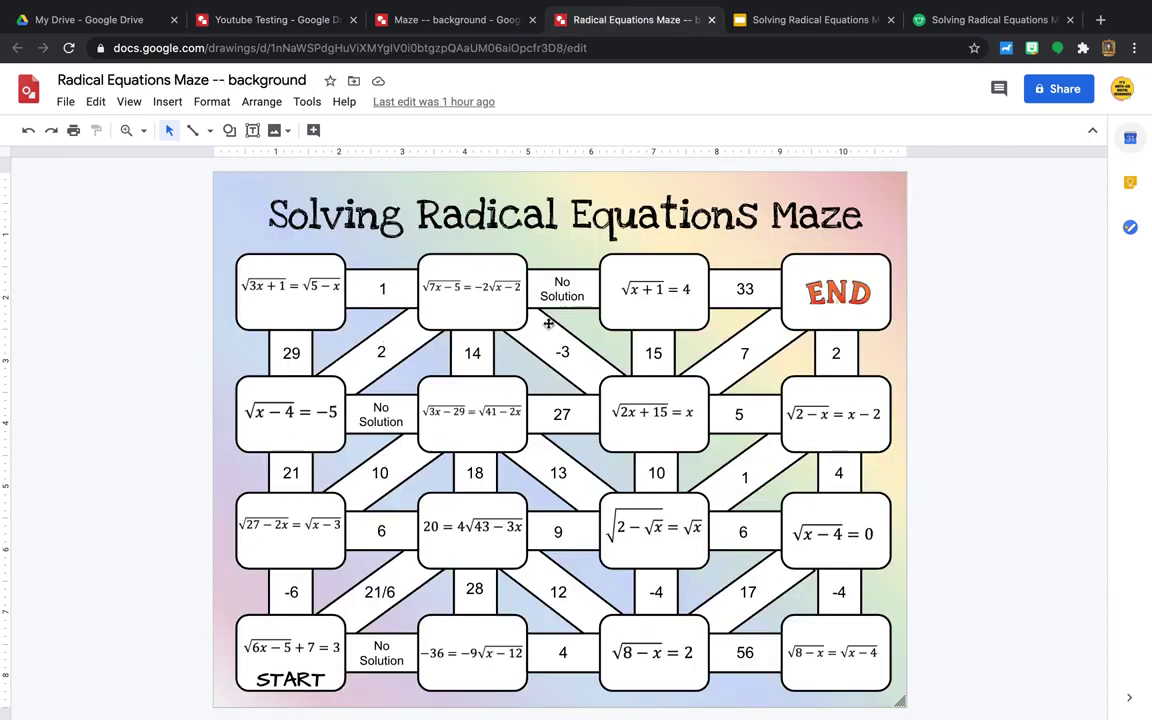
# Step: Select the 2 and -3 bands in the Radical Equations Maze to inspect them
pyautogui.click(399, 350)
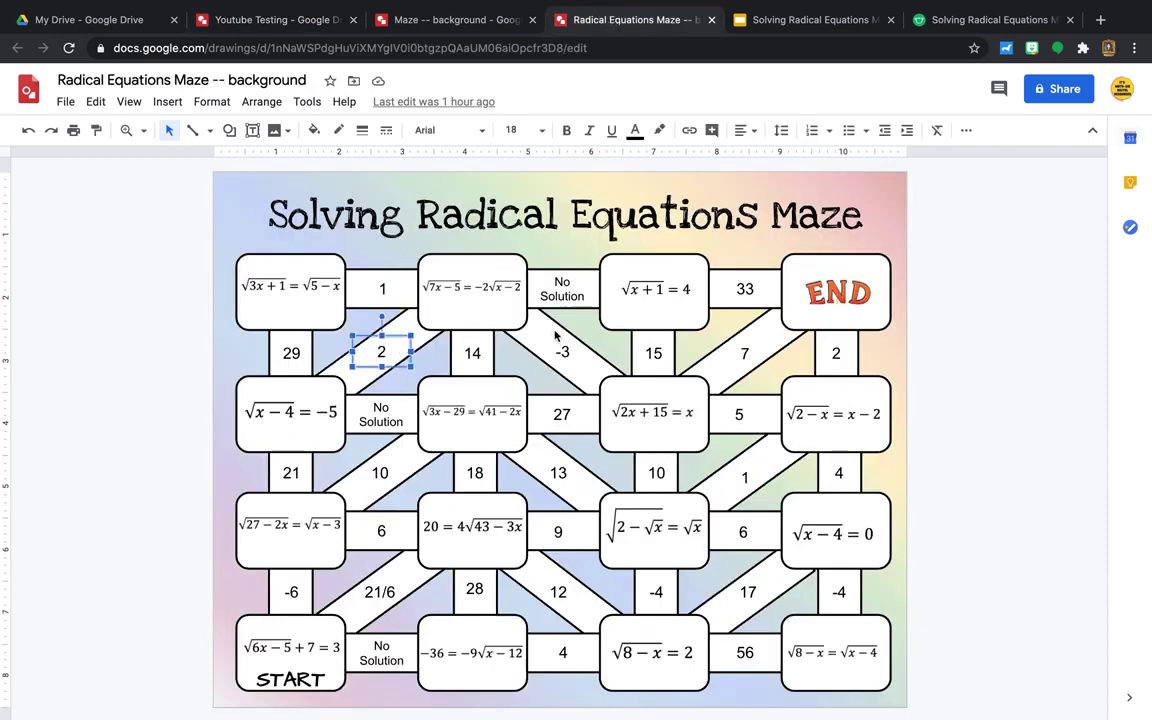
pyautogui.click(522, 334)
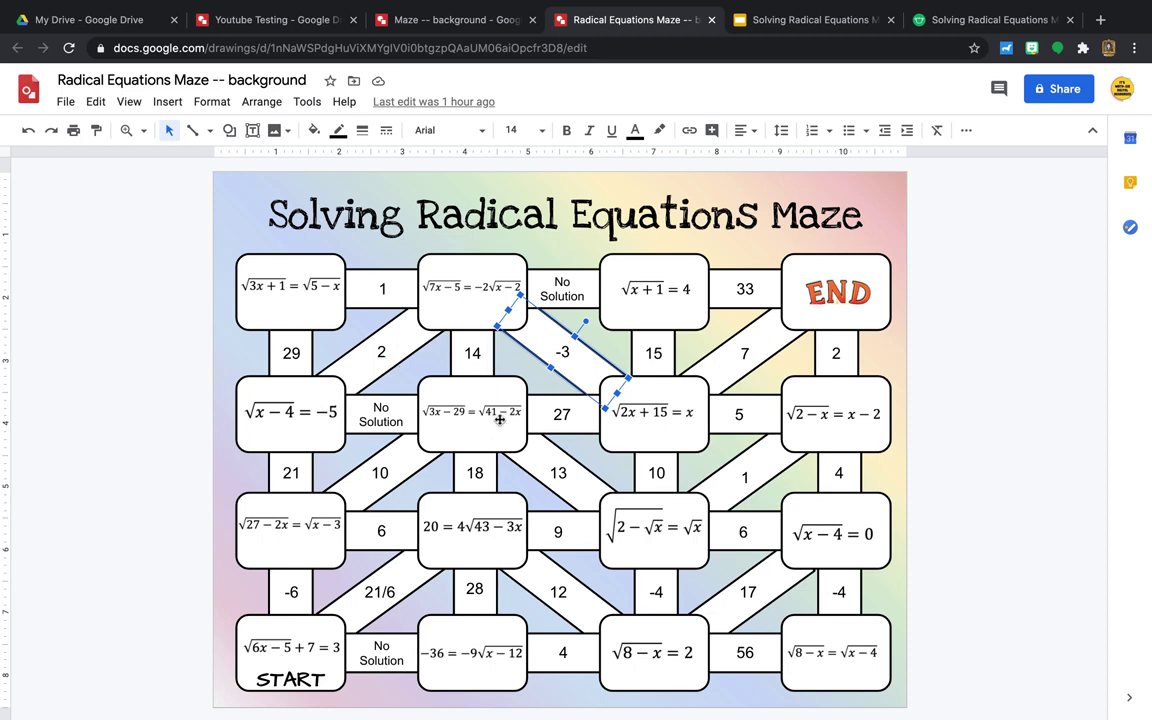
pyautogui.click(980, 329)
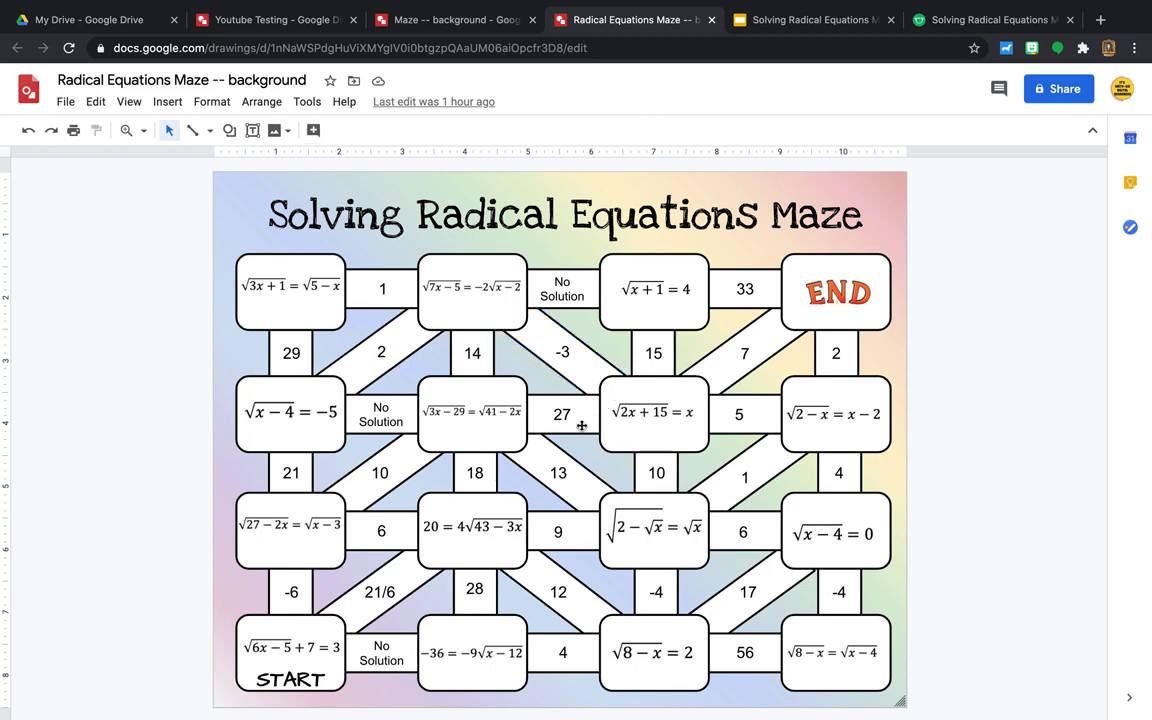
# Step: In Maze -- background, move a diagonal bar, undo it, and return to Youtube Testing
pyautogui.click(437, 19)
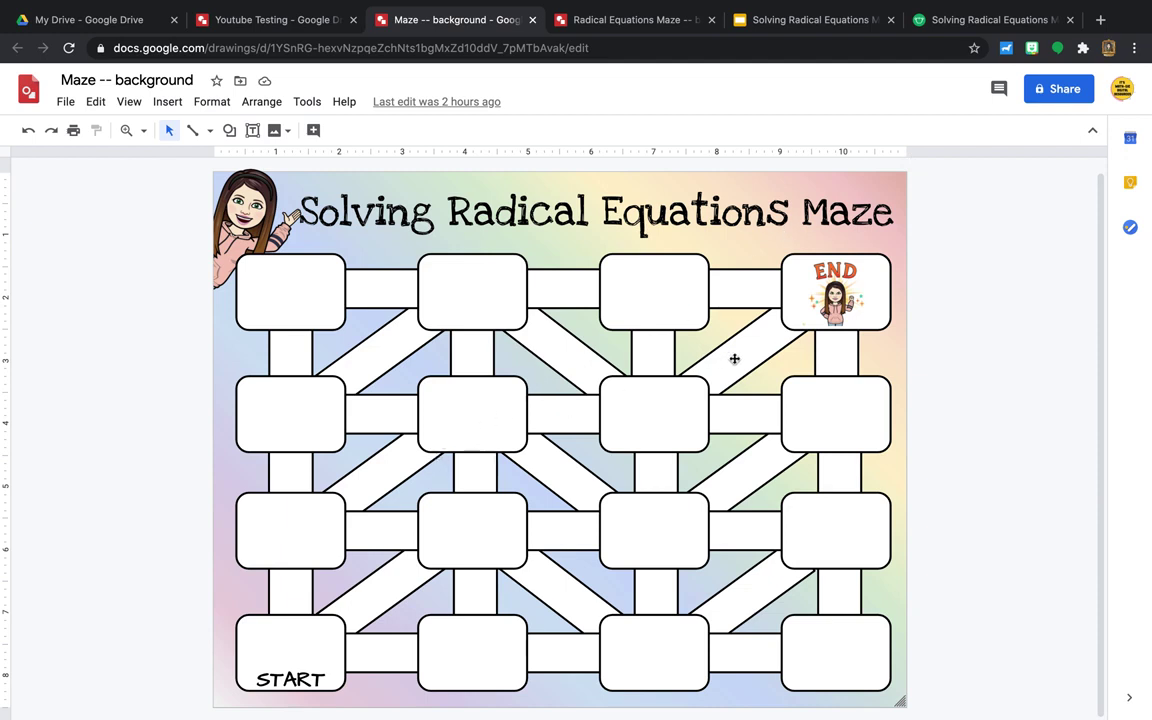
pyautogui.moveTo(746, 363); pyautogui.dragTo(556, 370)
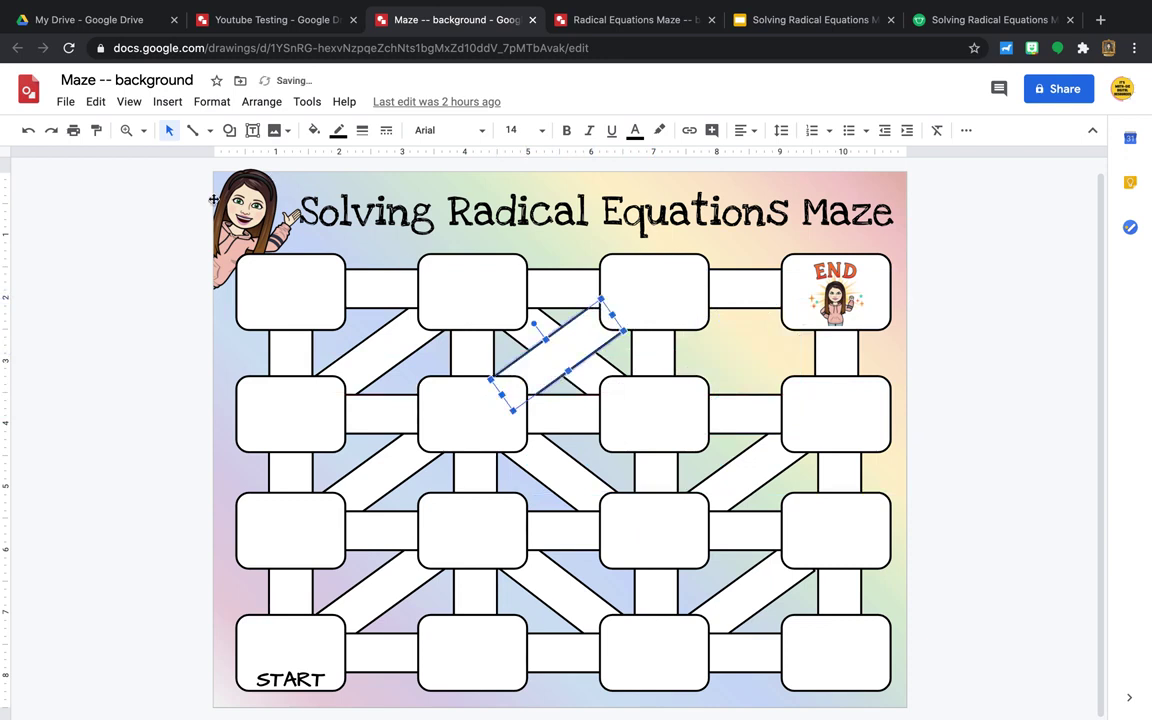
pyautogui.click(29, 131)
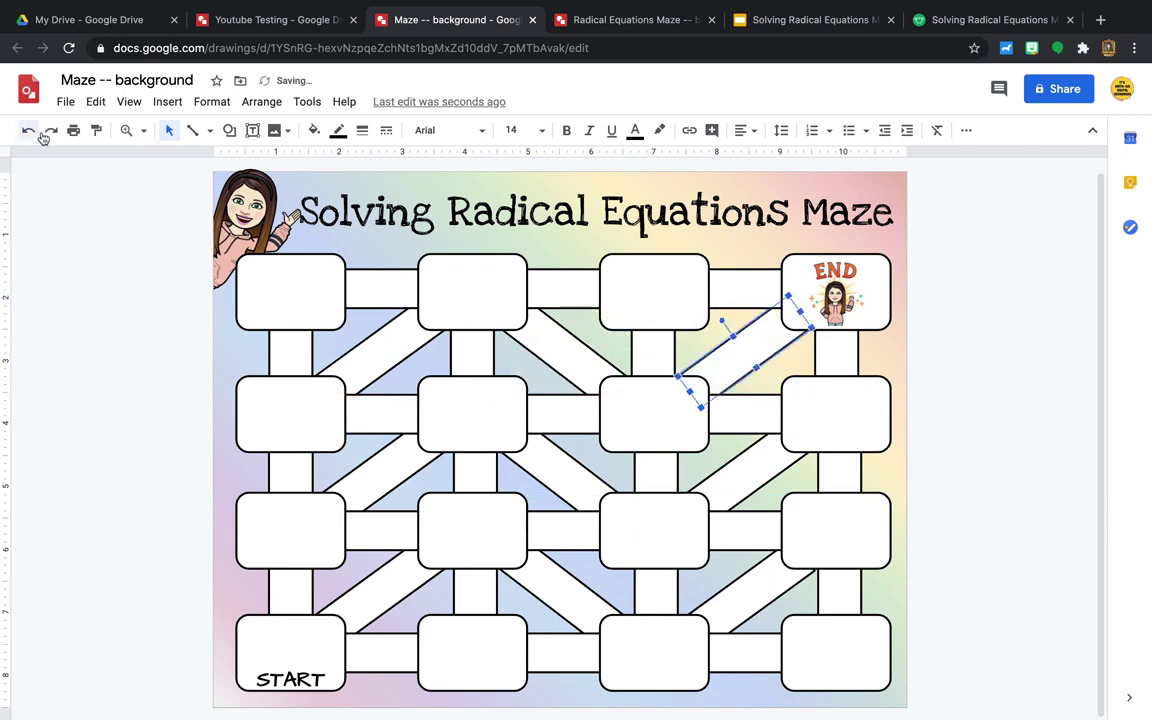
pyautogui.click(290, 22)
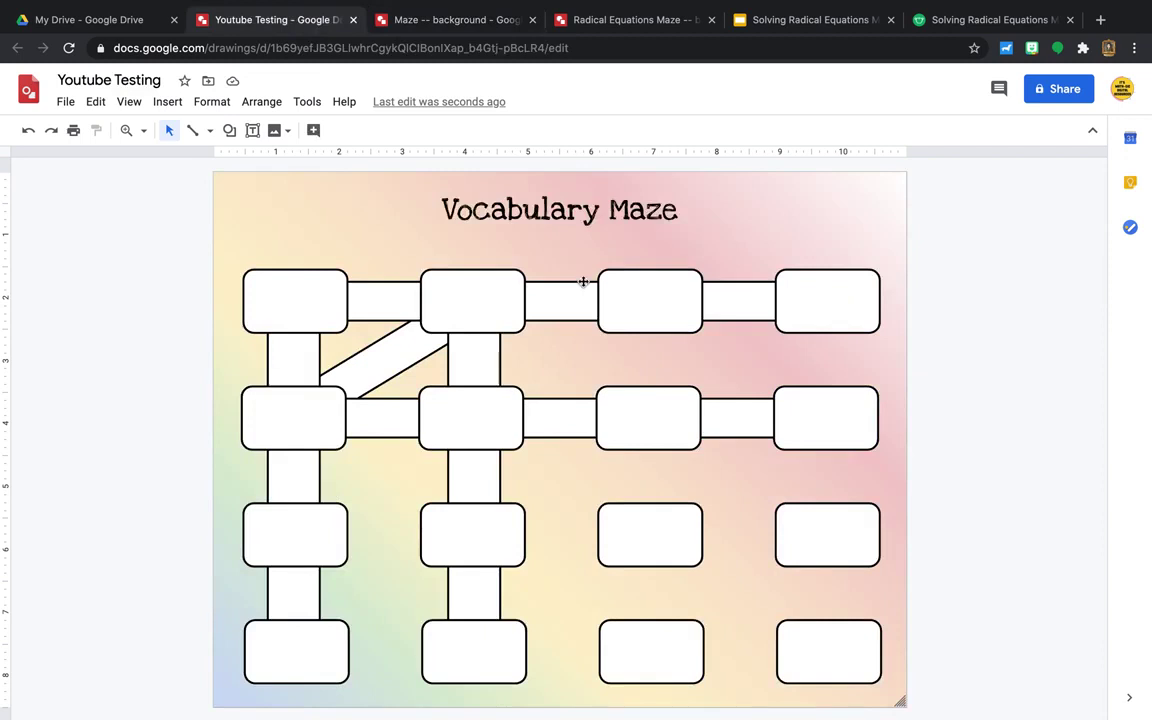
# Step: Review the equations maze's START, END and √x − 4 = −5 boxes, then open Maze -- background
pyautogui.click(617, 20)
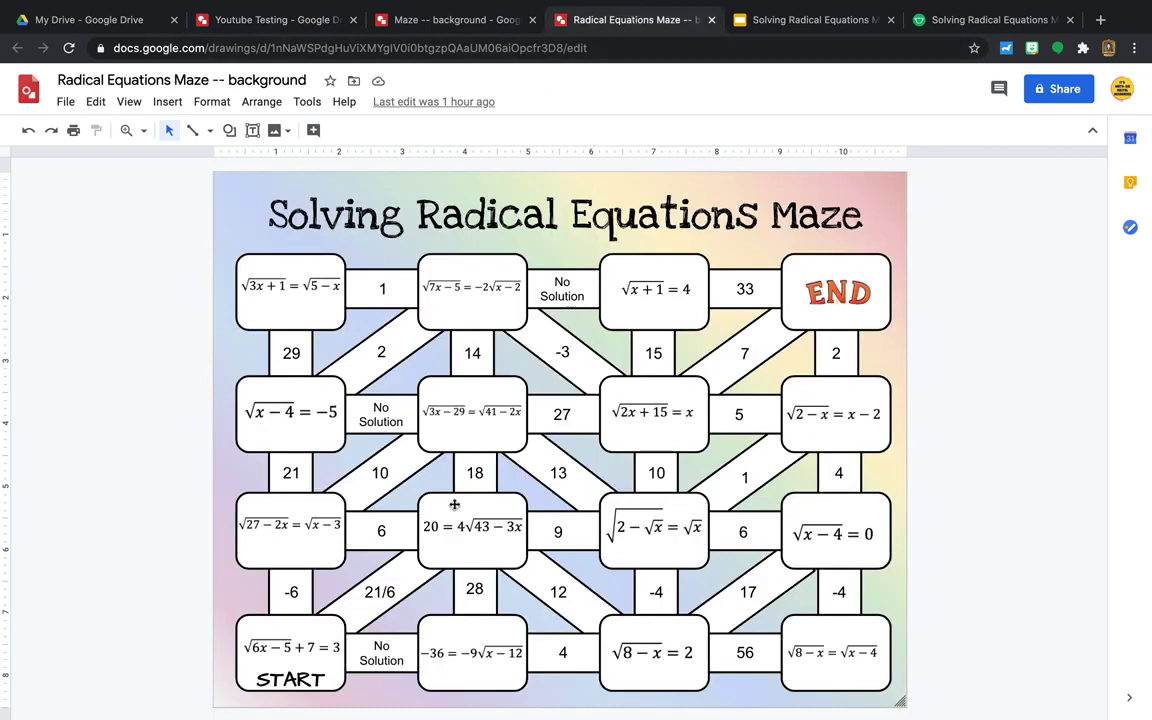
pyautogui.click(298, 682)
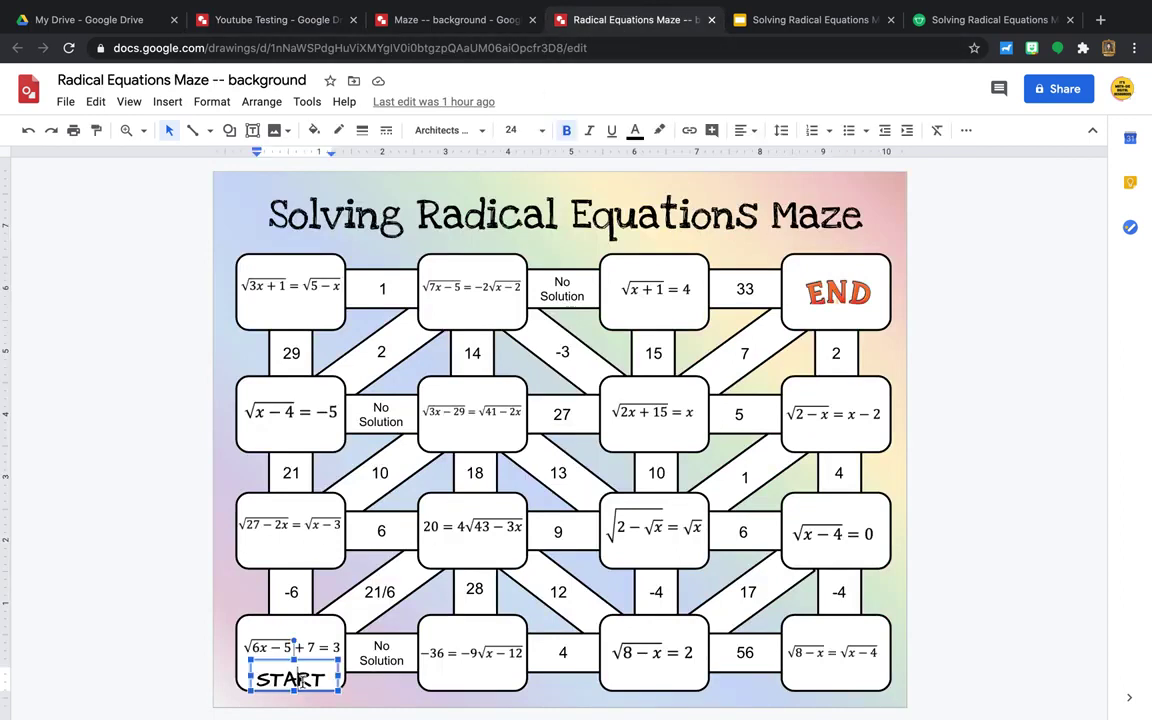
pyautogui.click(866, 291)
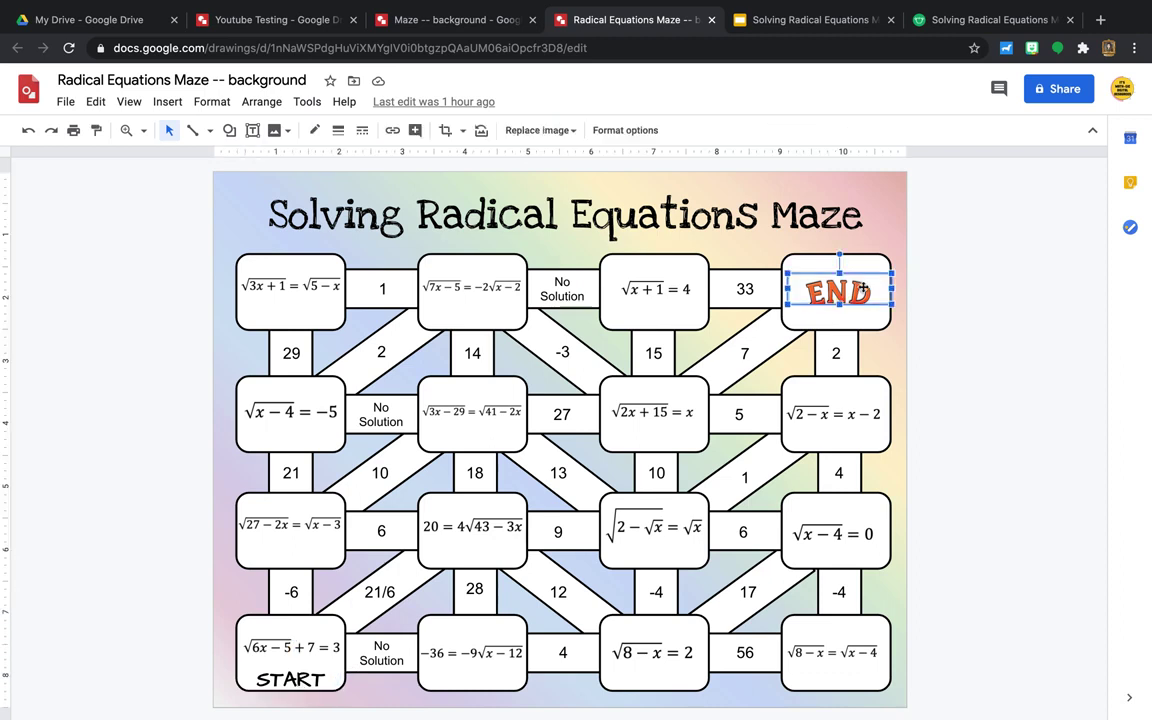
pyautogui.click(300, 679)
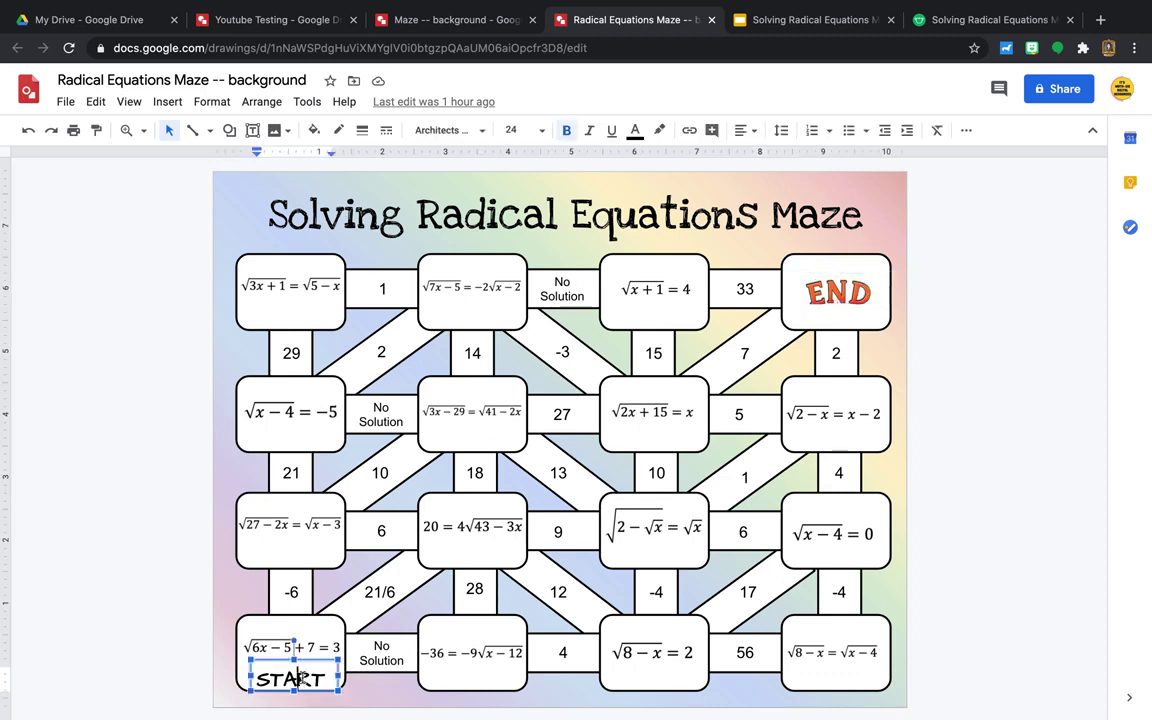
pyautogui.click(301, 436)
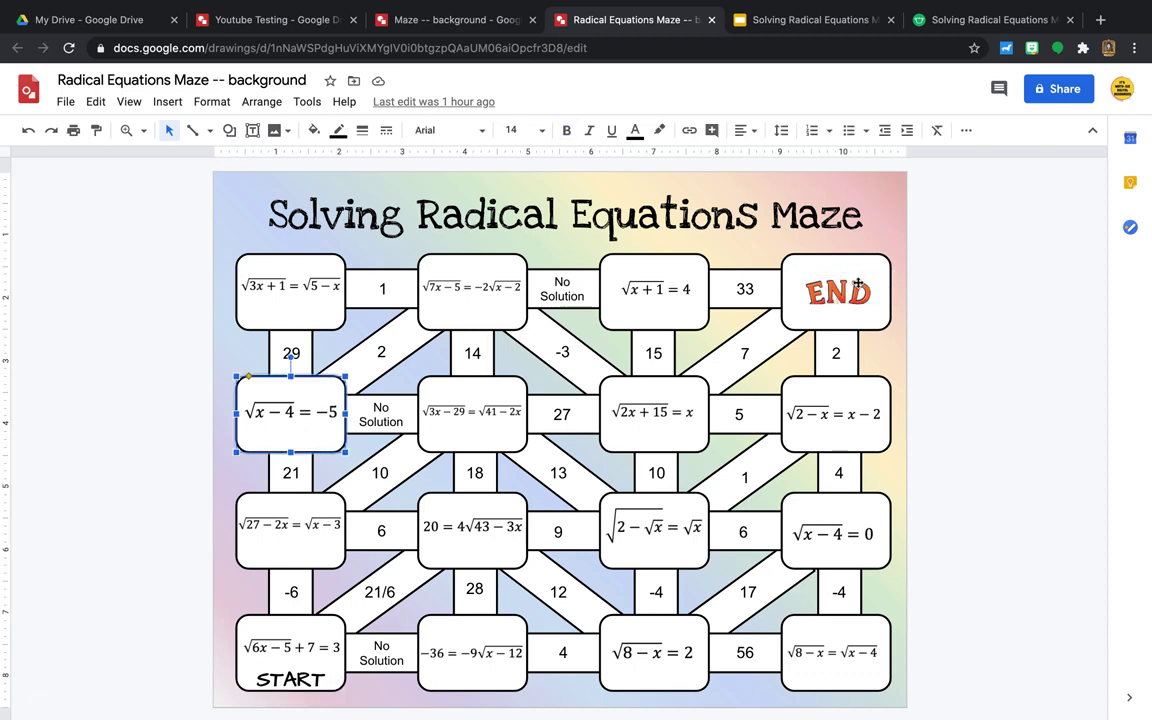
pyautogui.click(622, 505)
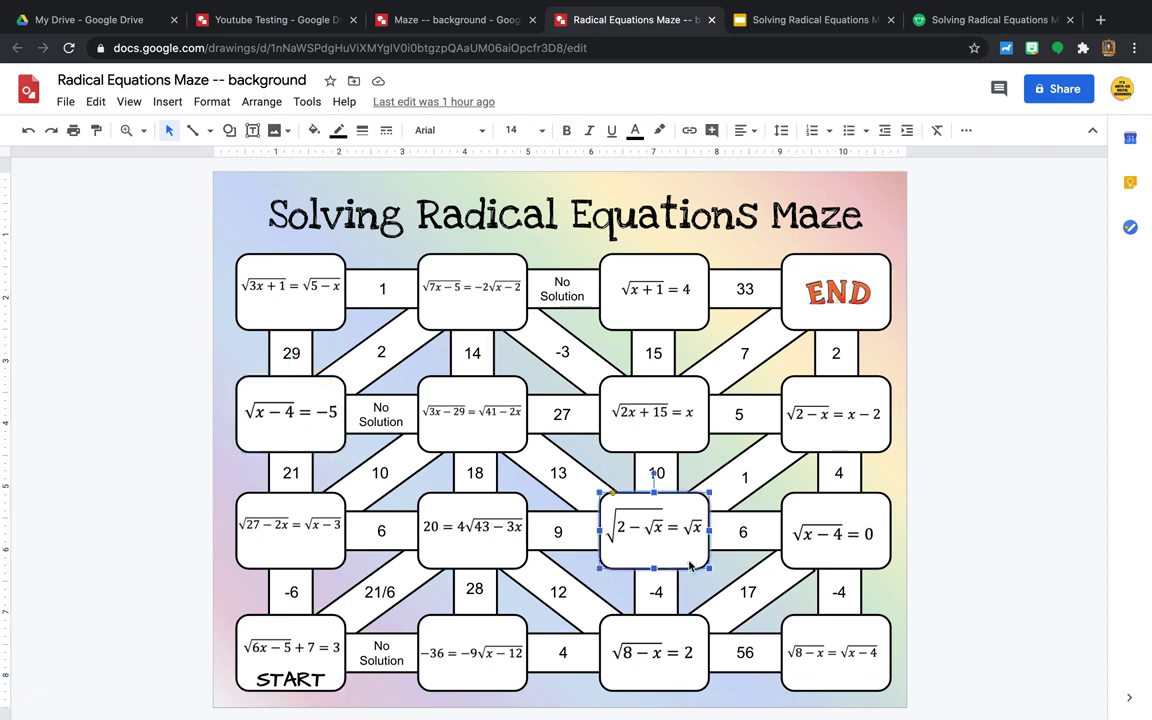
pyautogui.click(1008, 385)
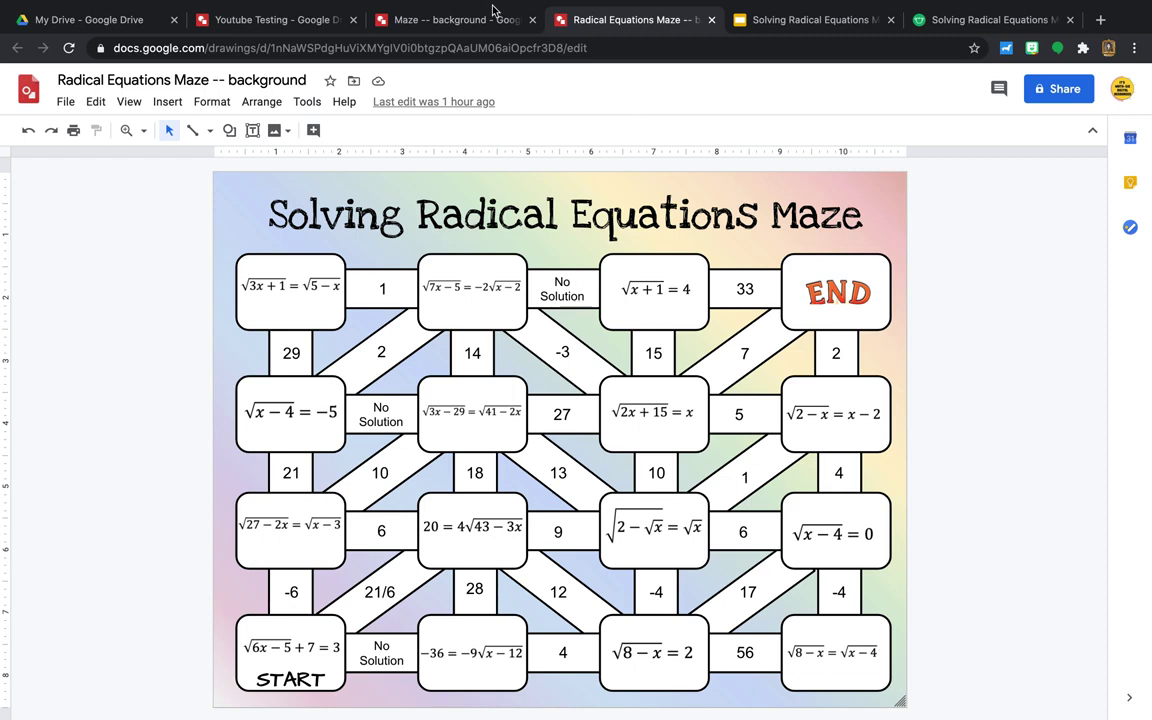
pyautogui.click(445, 20)
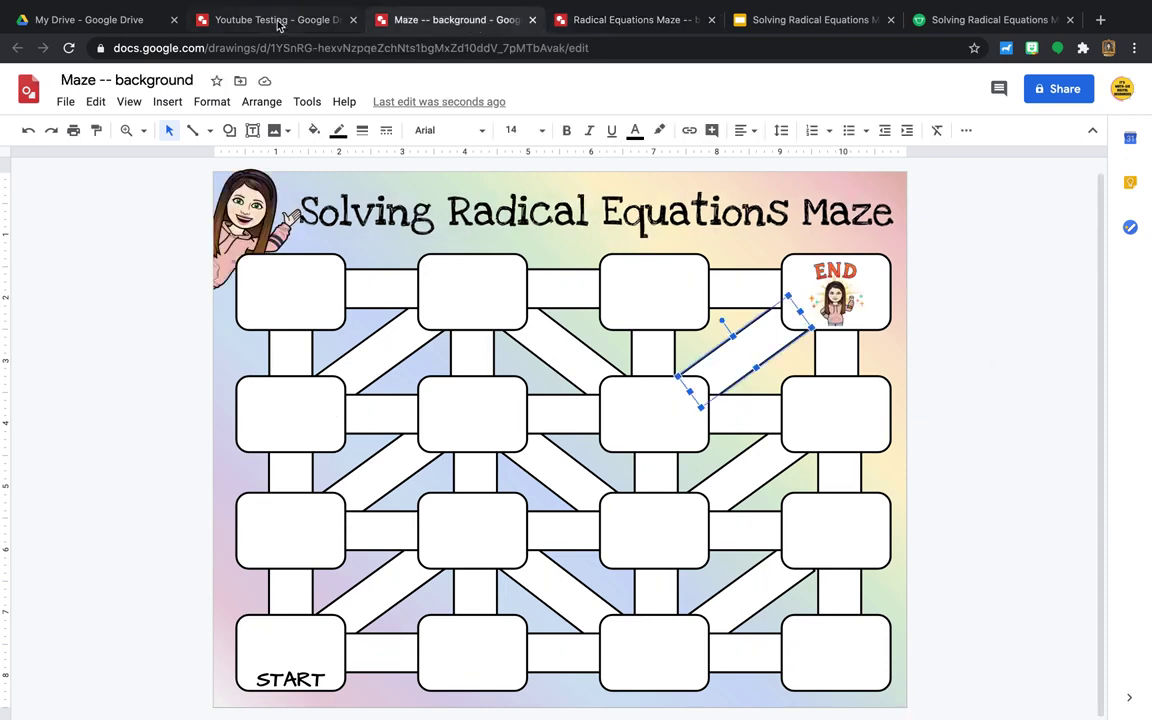
# Step: Clear the diagonal bar's selection and switch to the Solving Radical Equations Maze slides
pyautogui.press('Delete')
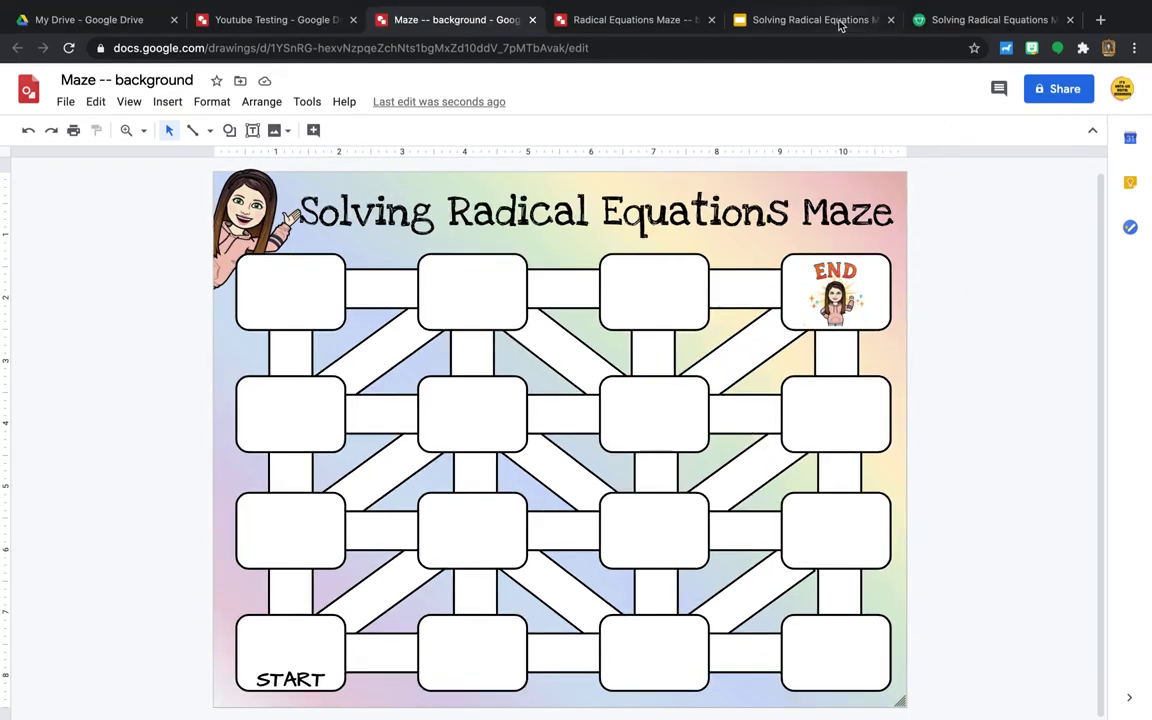
pyautogui.click(832, 20)
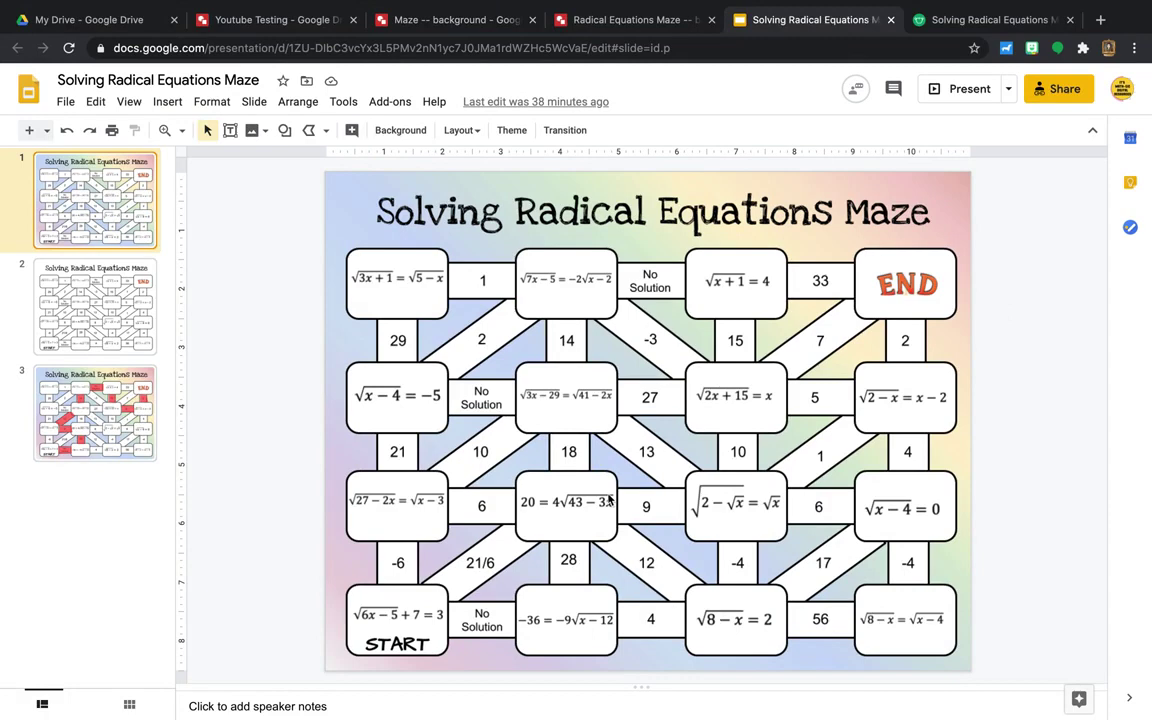
# Step: Pass through the Maze -- background drawing to the Youtube Testing Vocabulary Maze
pyautogui.click(456, 20)
pyautogui.click(264, 20)
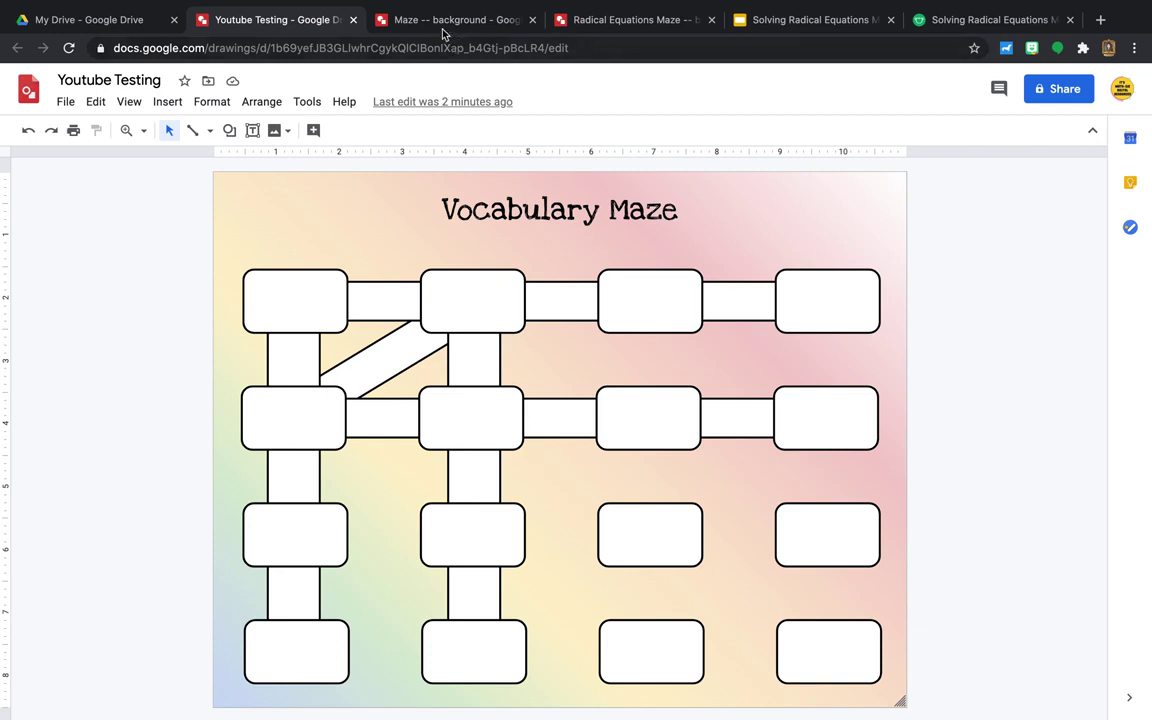
# Step: Switch to the completed equations maze drawing and save it as a PNG image (.png)
pyautogui.click(399, 21)
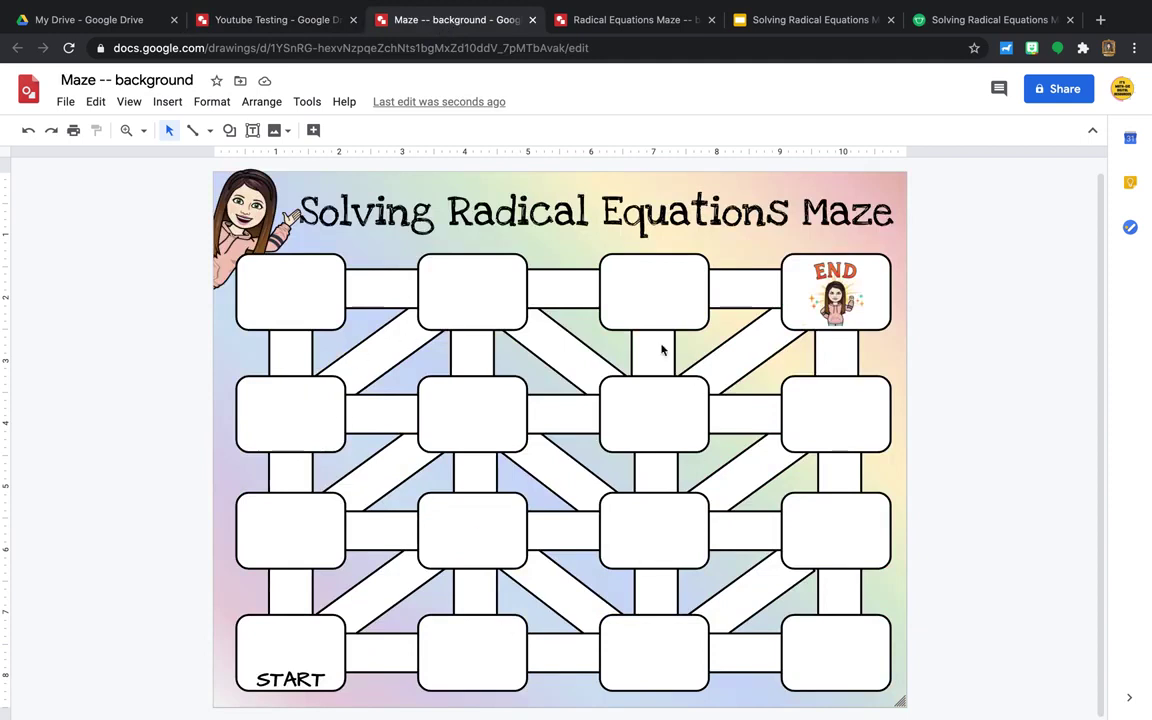
pyautogui.click(629, 24)
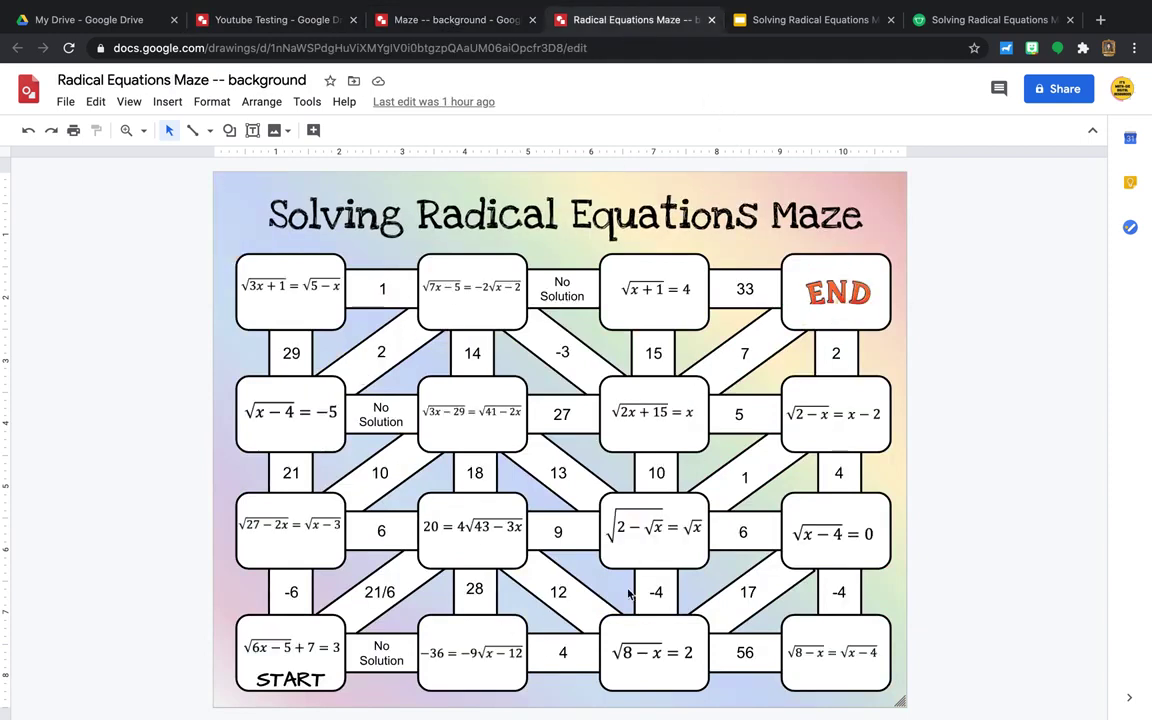
pyautogui.click(75, 105)
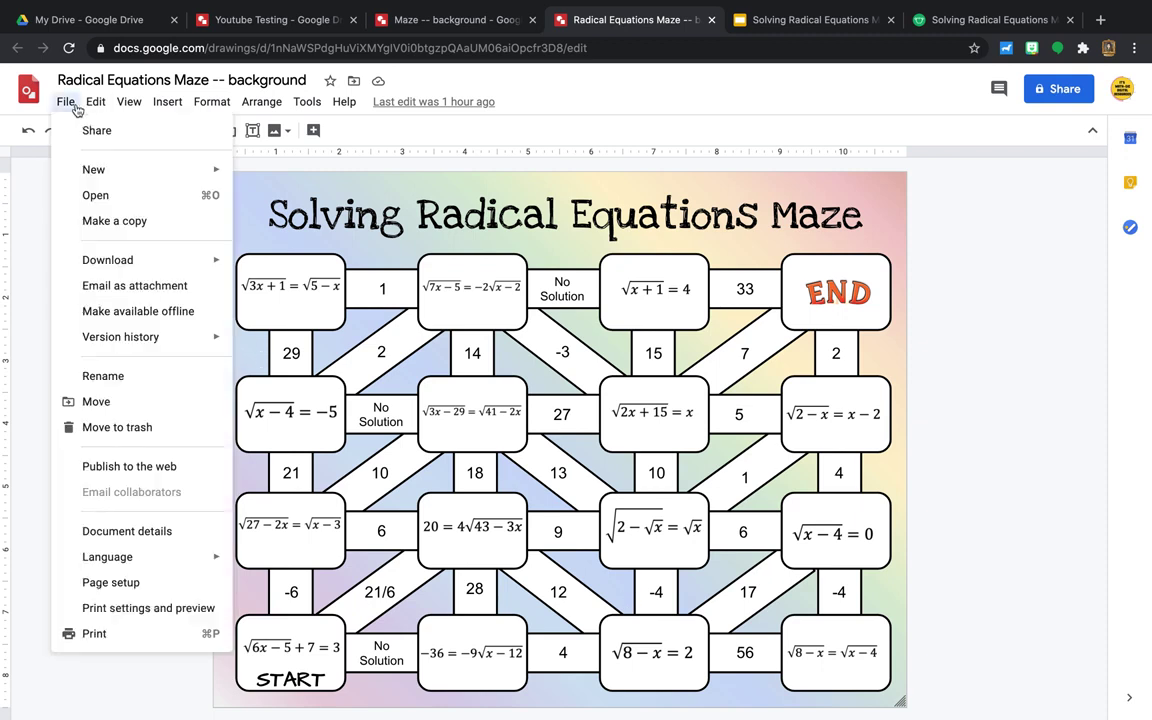
pyautogui.moveTo(123, 264)
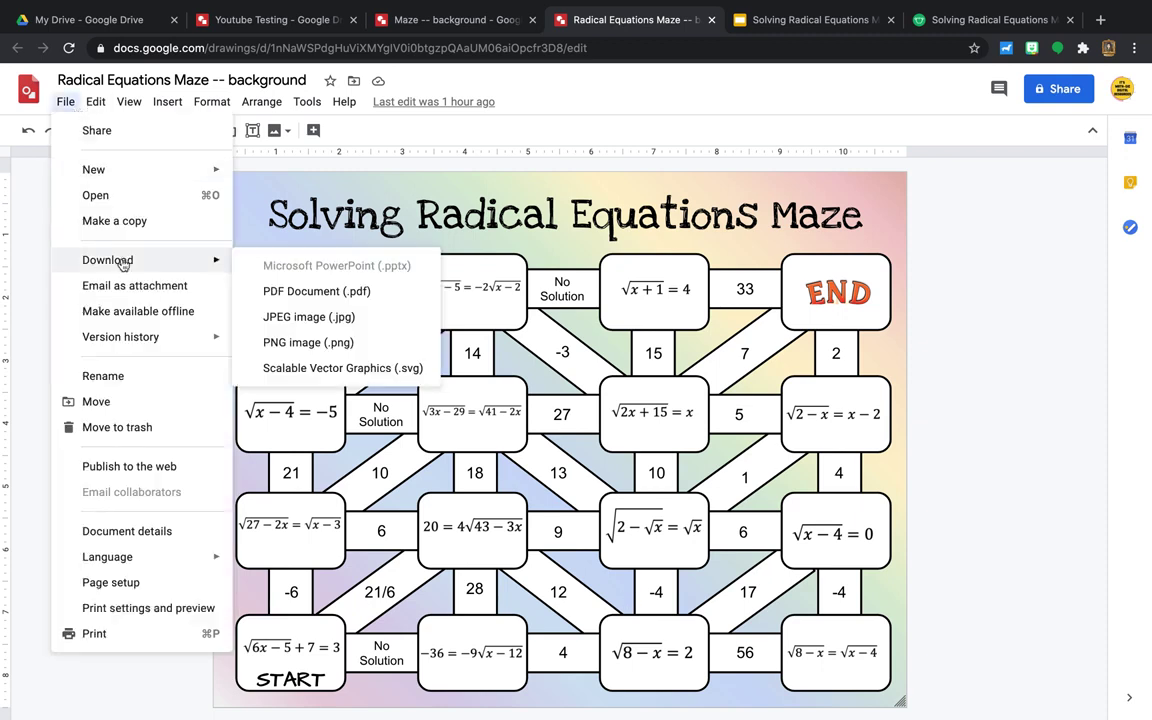
pyautogui.click(295, 350)
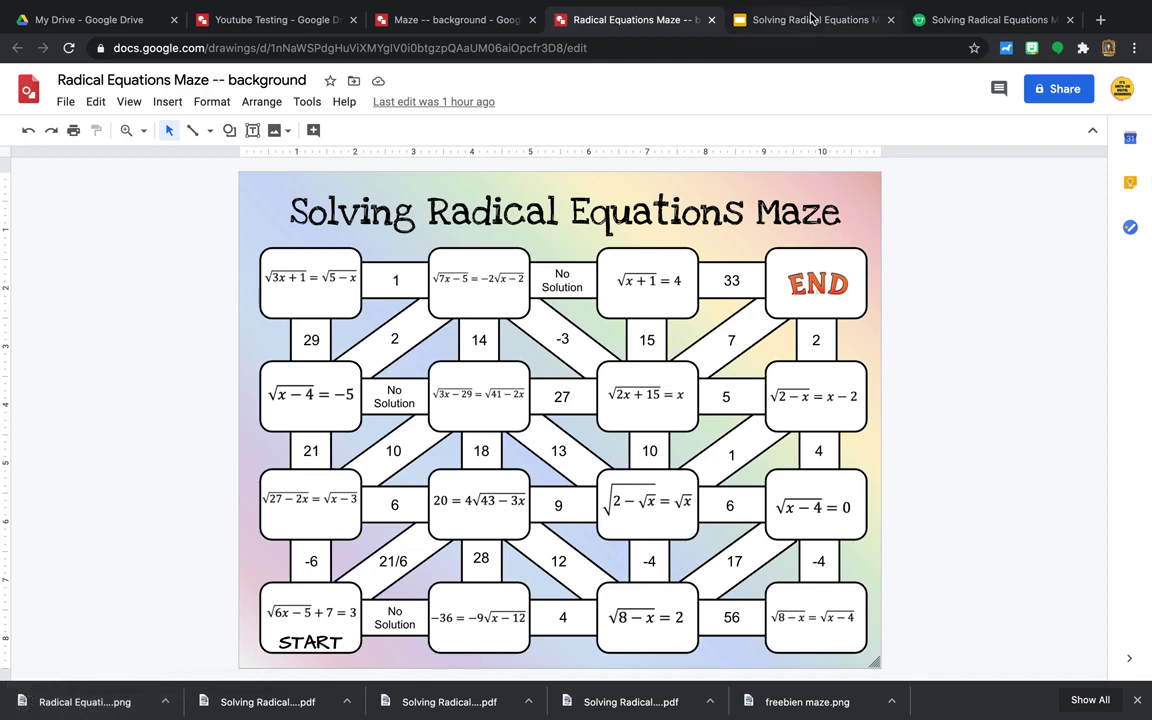
# Step: From My Drive, start a Blank presentation via New > Google Slides
pyautogui.click(113, 18)
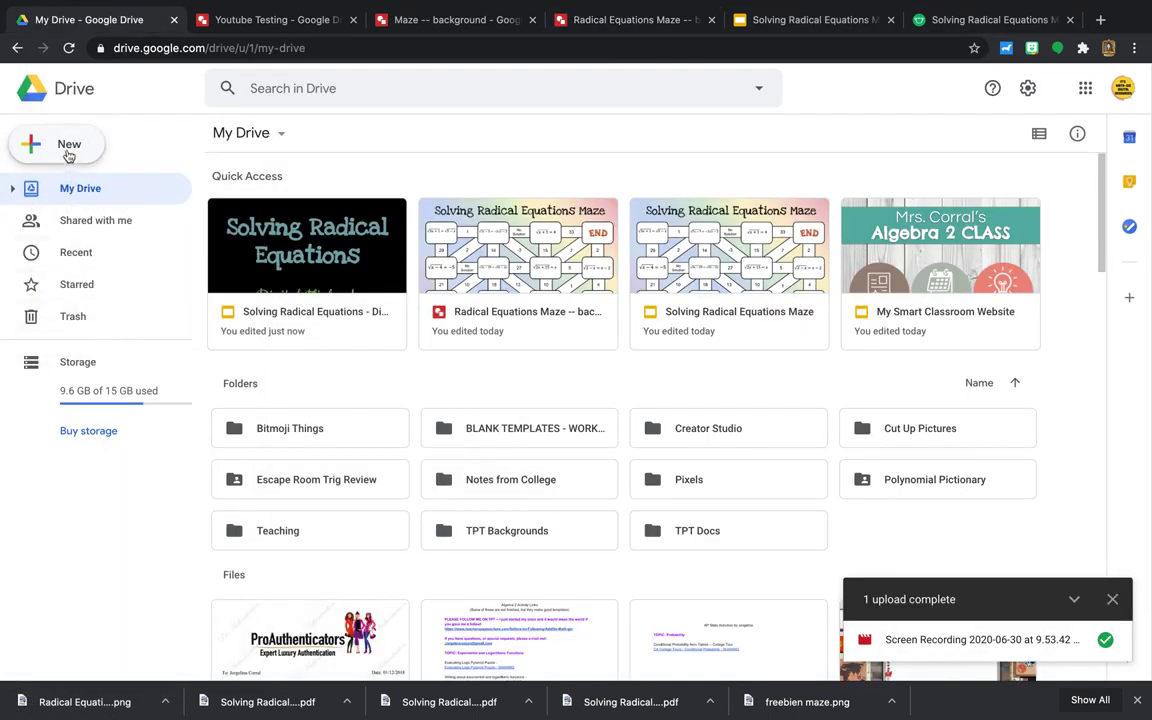
pyautogui.click(62, 146)
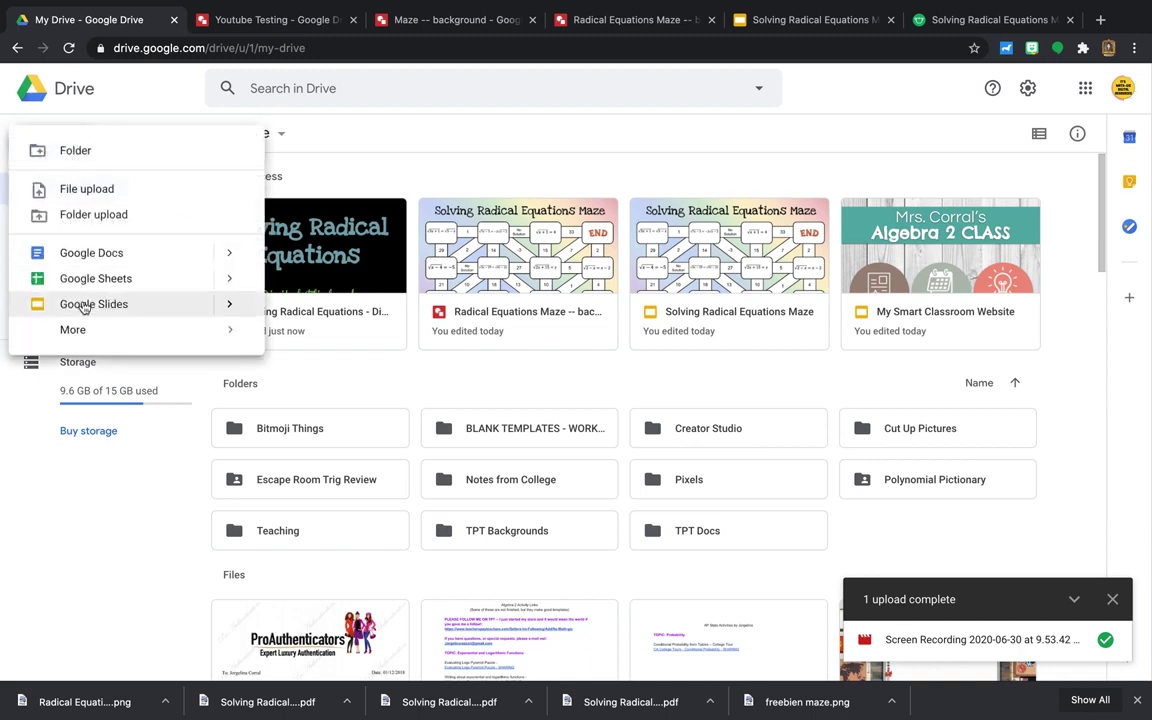
pyautogui.click(183, 312)
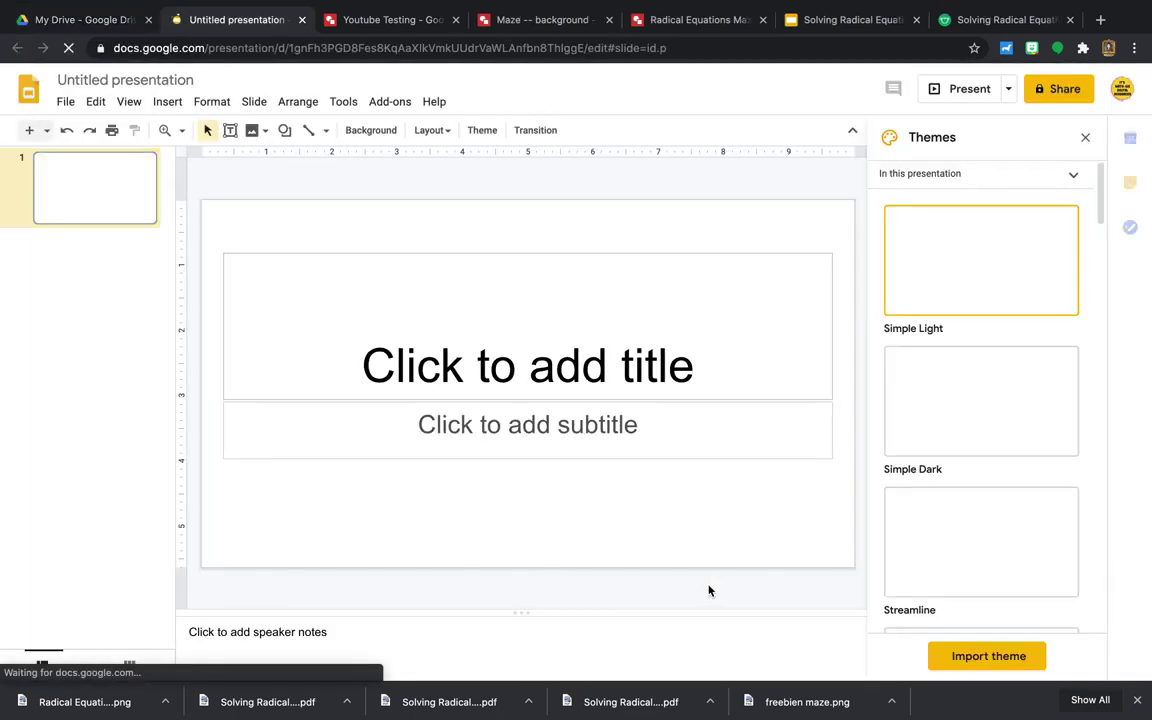
# Step: Close the themes panel and delete the title and subtitle placeholders to leave a blank slide
pyautogui.click(1086, 138)
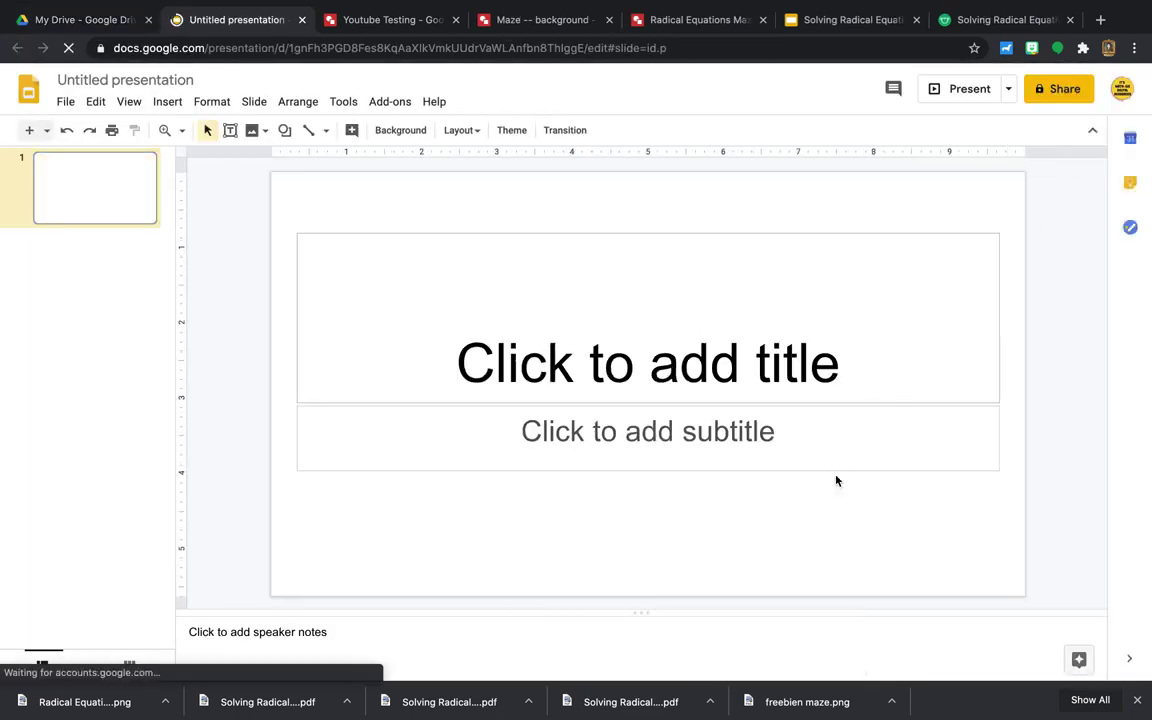
pyautogui.hotkey('ctrl', 'a')
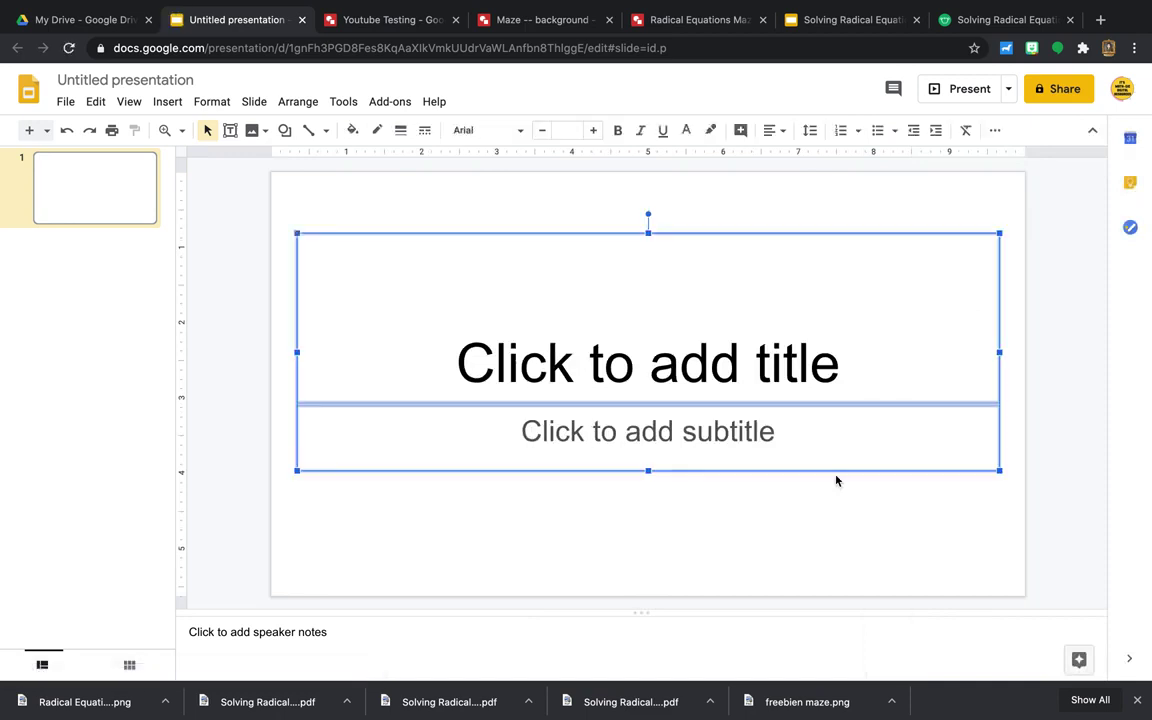
pyautogui.press('Delete')
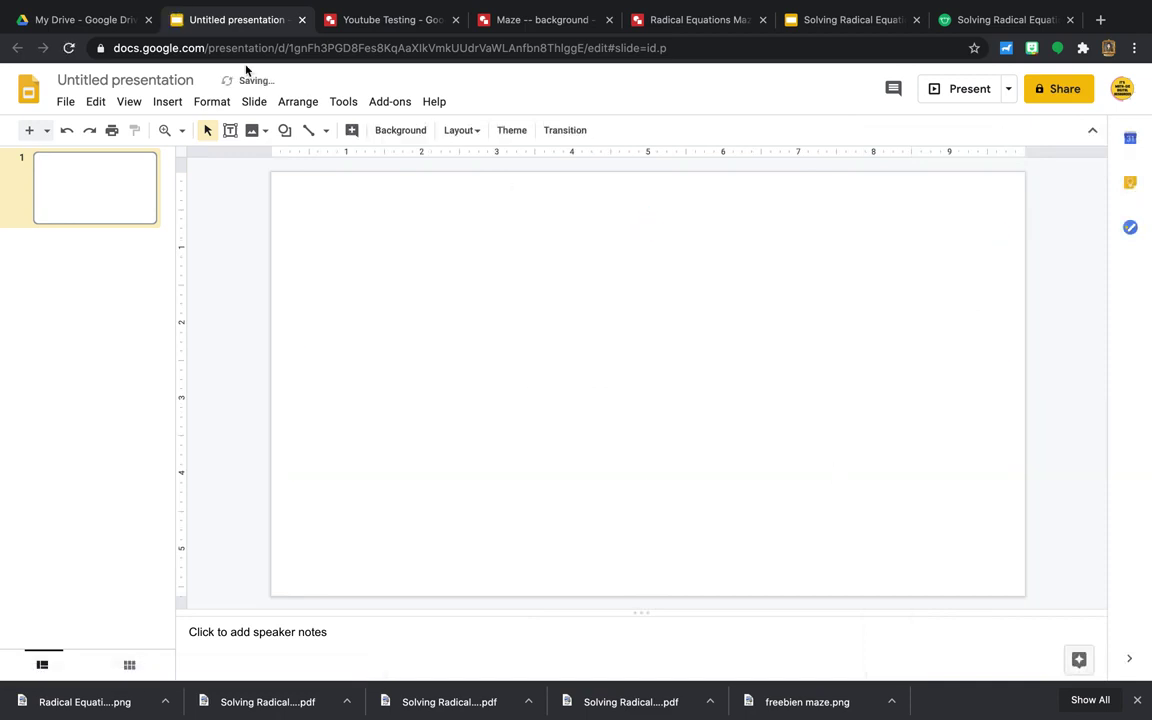
# Step: Set a custom page size of 11 x 8.5 inches in Page setup
pyautogui.click(66, 109)
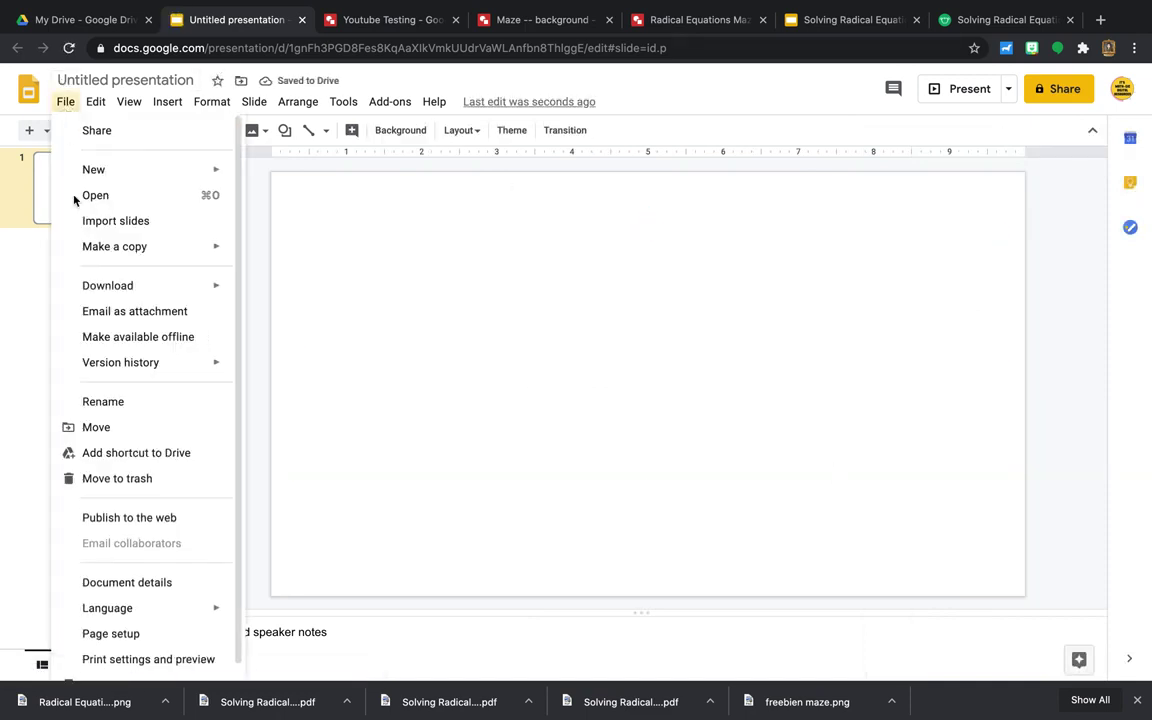
pyautogui.click(155, 634)
pyautogui.click(566, 358)
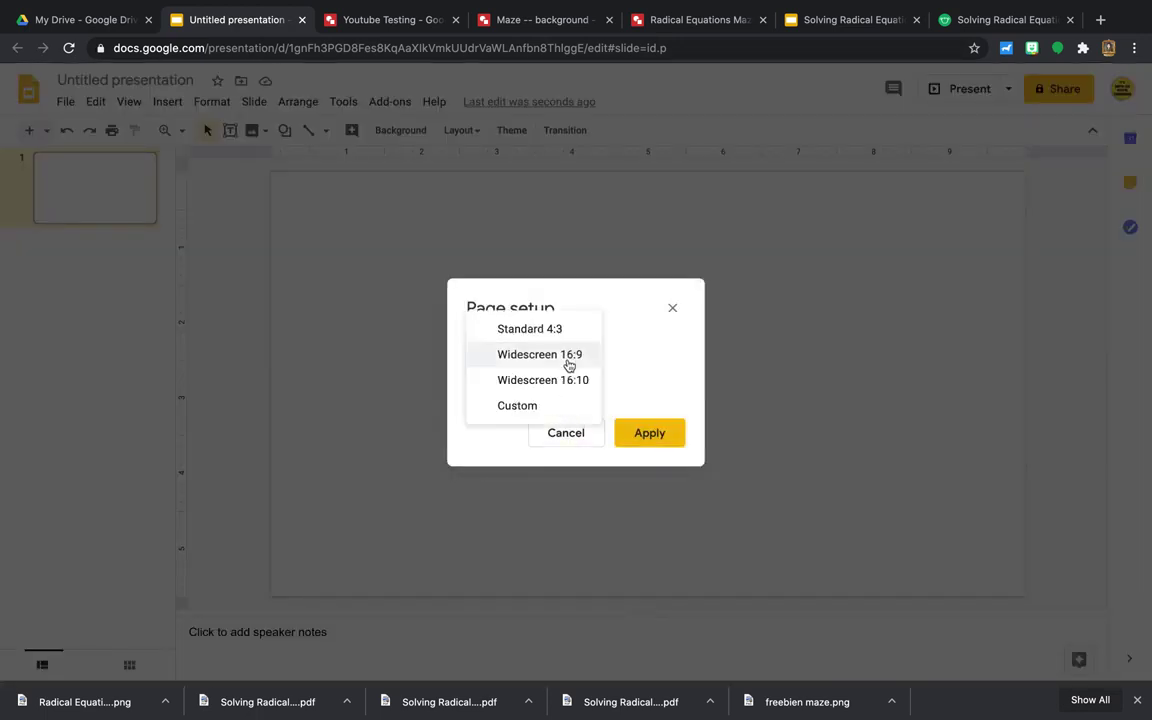
pyautogui.click(561, 404)
pyautogui.moveTo(496, 398); pyautogui.dragTo(455, 405)
pyautogui.write('11')
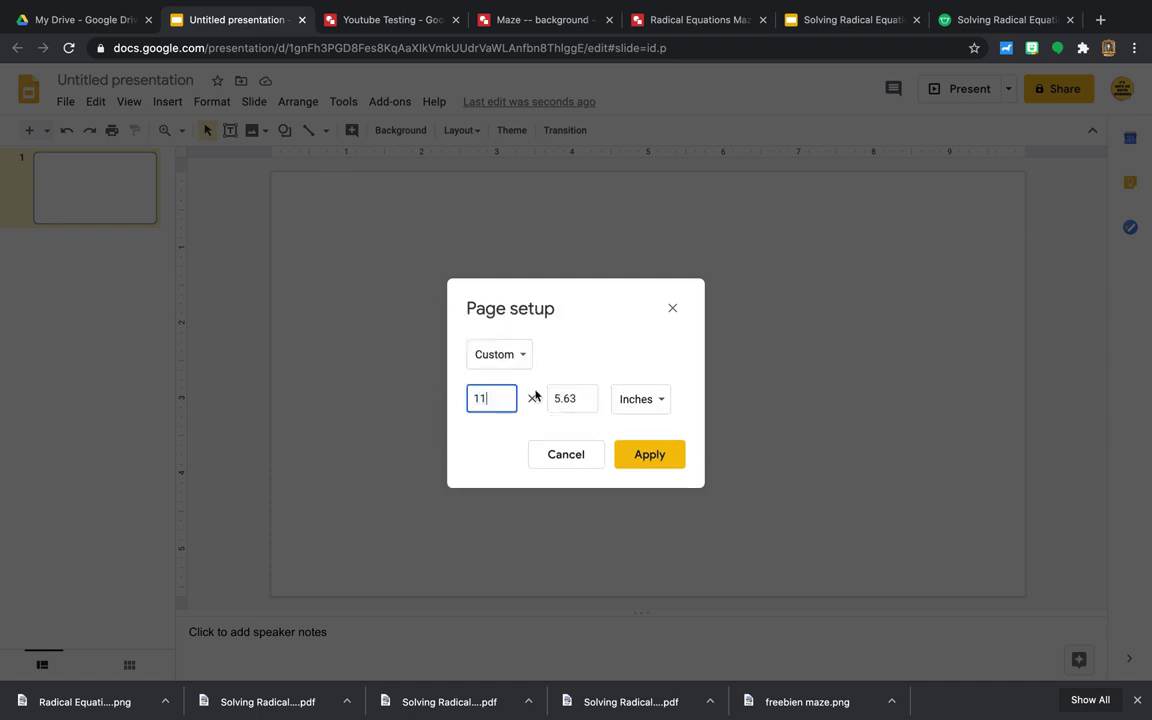
pyautogui.moveTo(576, 398); pyautogui.dragTo(538, 402)
pyautogui.write('8.5')
pyautogui.click(643, 453)
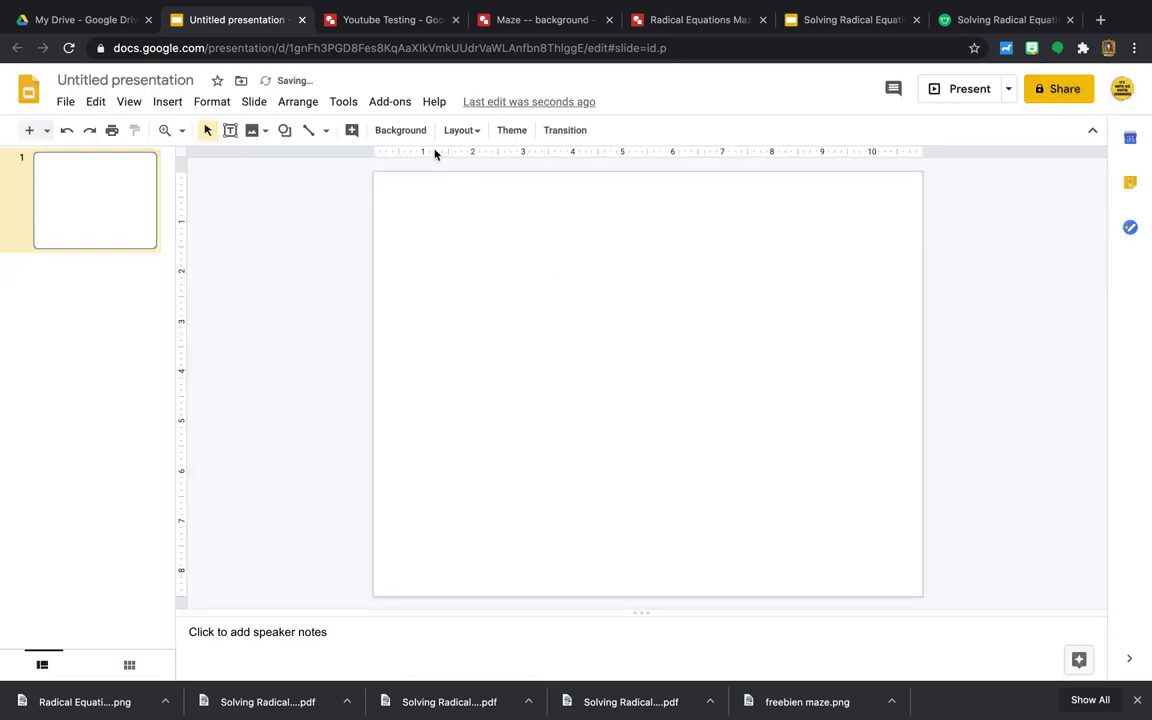
# Step: Upload the downloaded Solving Radical Equations Maze PNG as the slide background
pyautogui.click(401, 131)
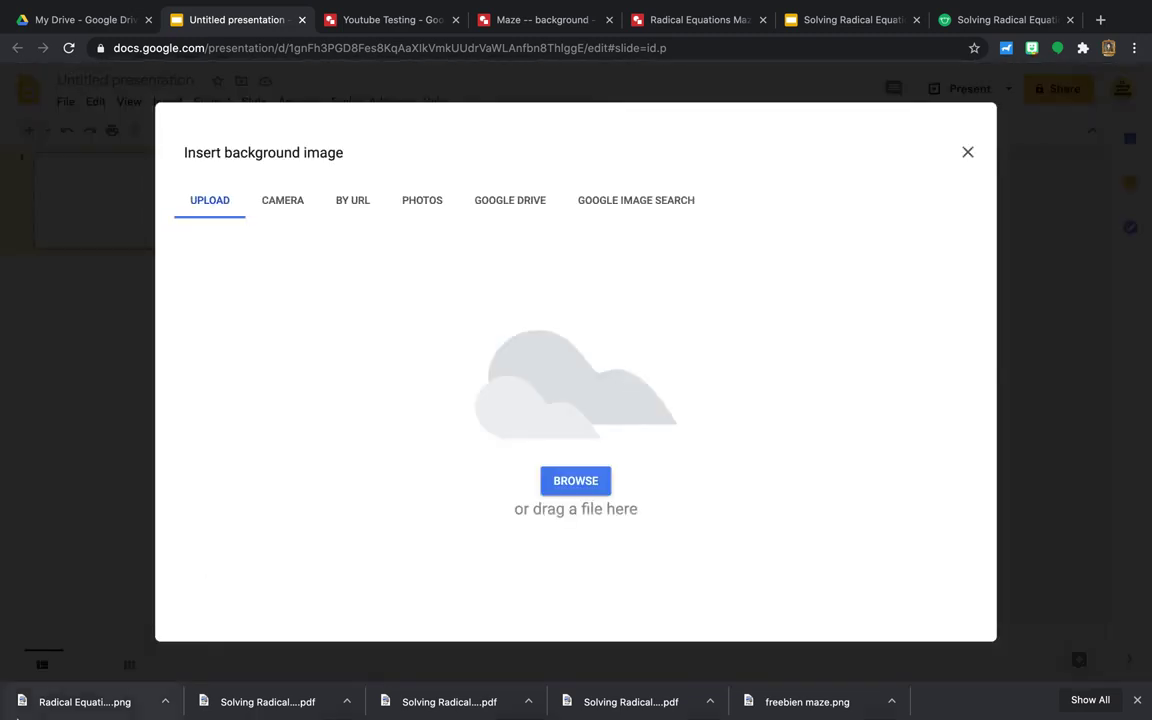
pyautogui.moveTo(41, 700); pyautogui.dragTo(549, 483)
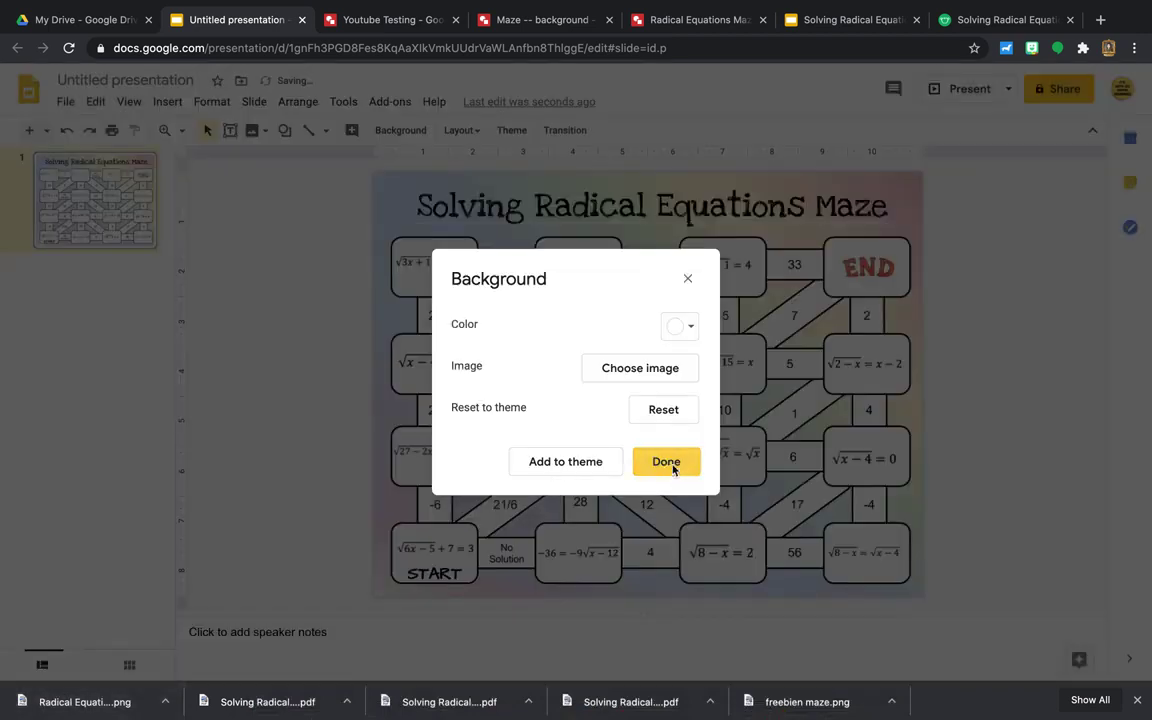
pyautogui.click(666, 463)
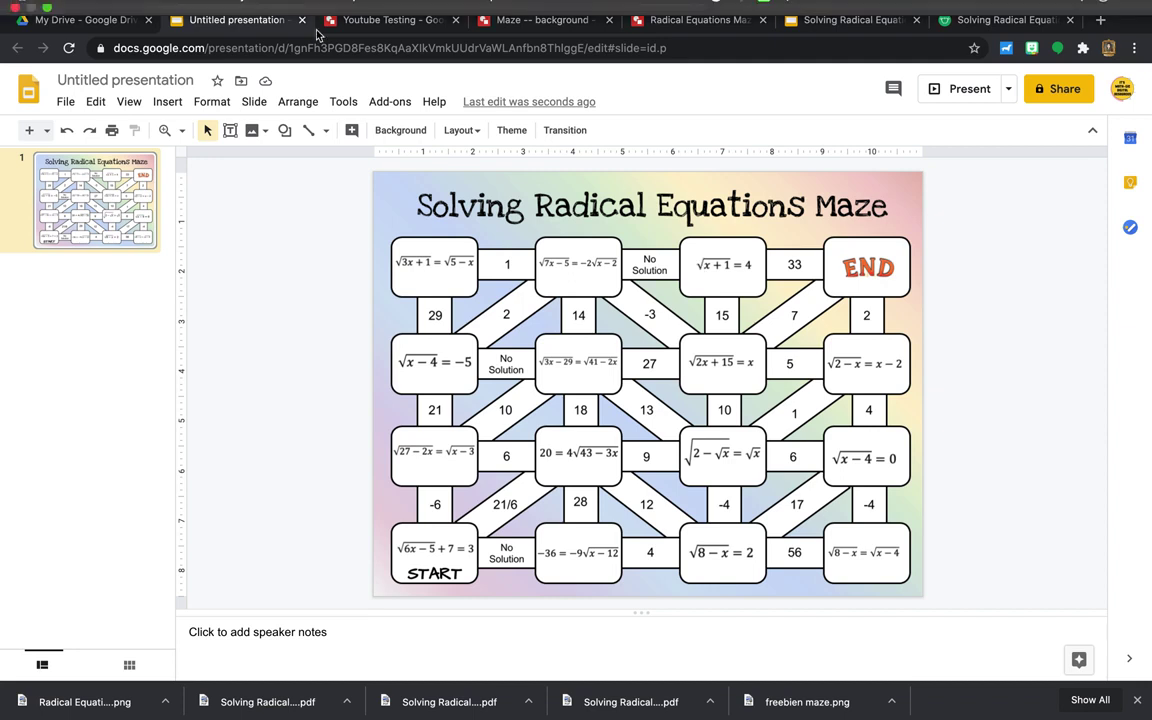
# Step: Trace a polyline shape over the No Solution connector beside START and fill it magenta
pyautogui.click(326, 132)
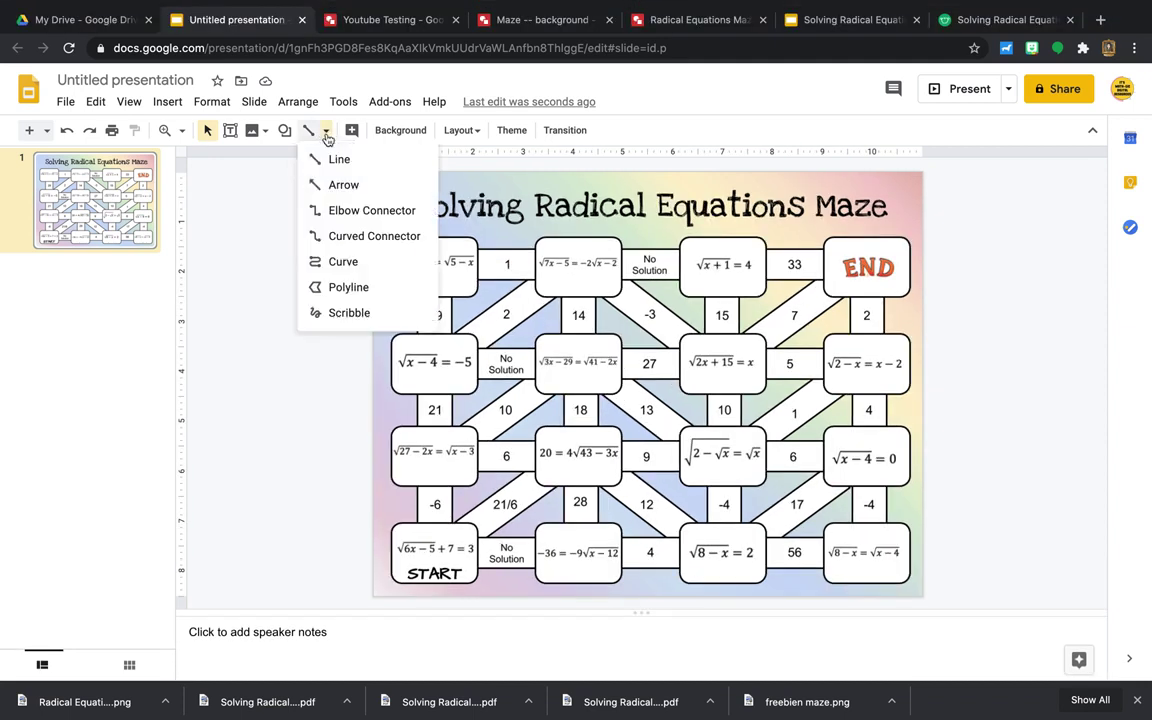
pyautogui.click(349, 288)
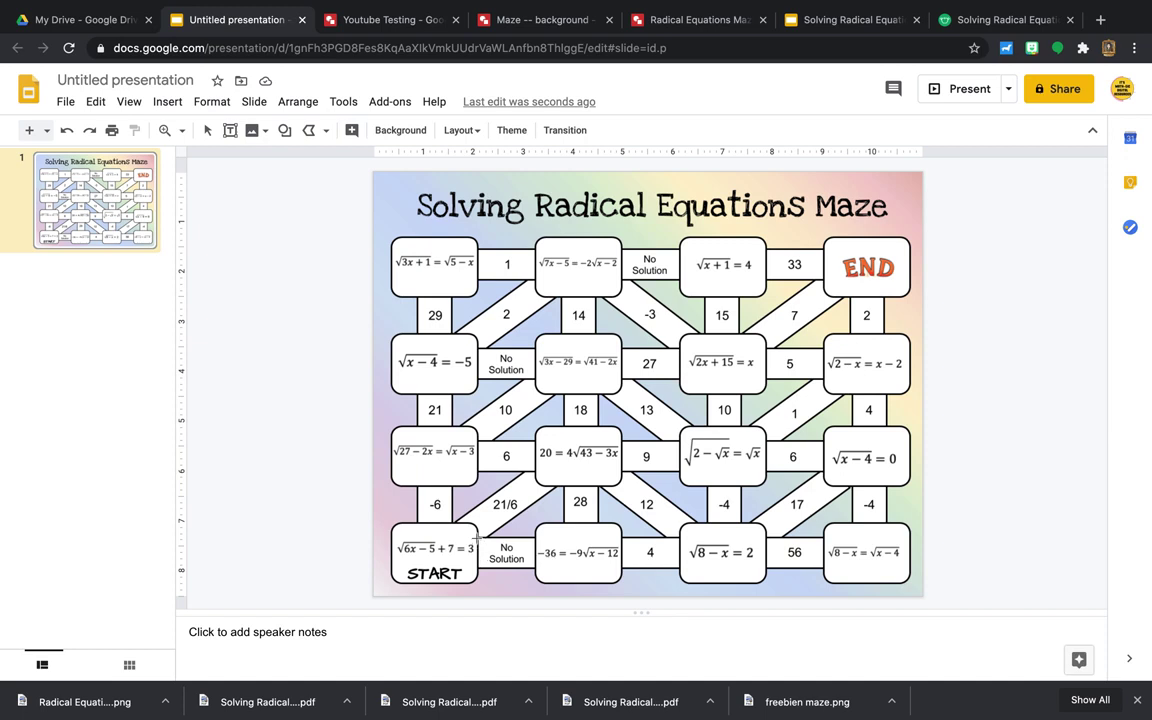
pyautogui.moveTo(478, 535)
pyautogui.mouseDown()
pyautogui.moveTo(478, 570)
pyautogui.moveTo(535, 567)
pyautogui.moveTo(479, 537)
pyautogui.mouseUp()
pyautogui.click(478, 537)
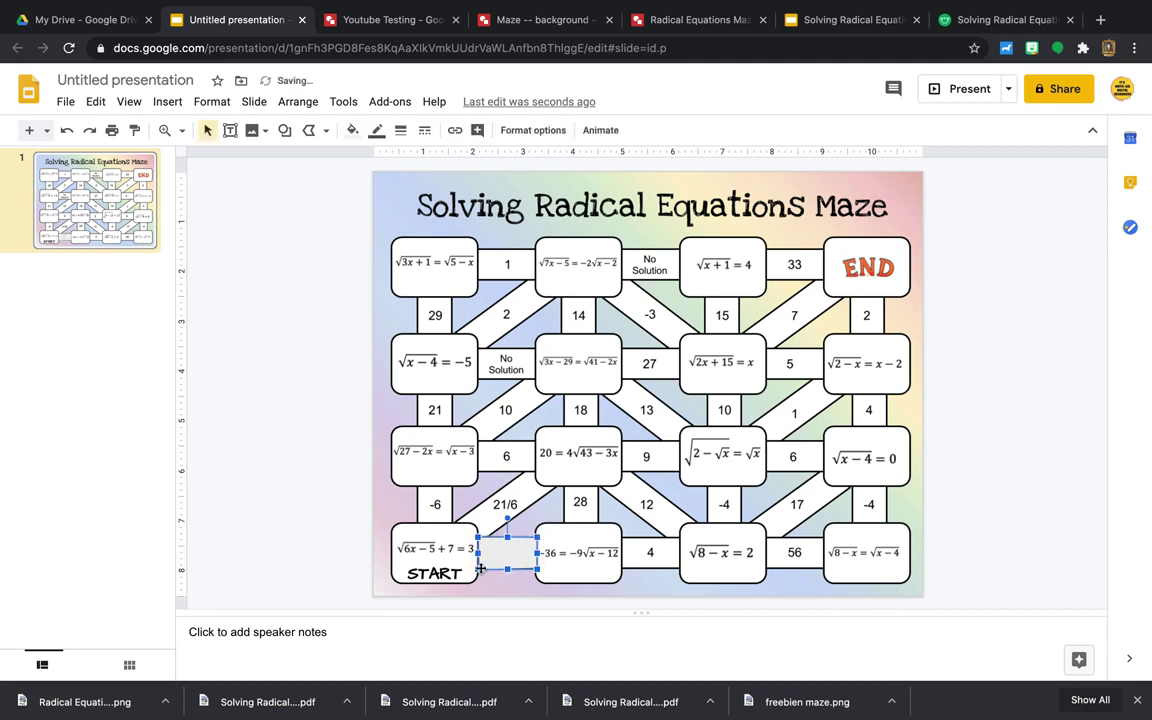
pyautogui.click(351, 130)
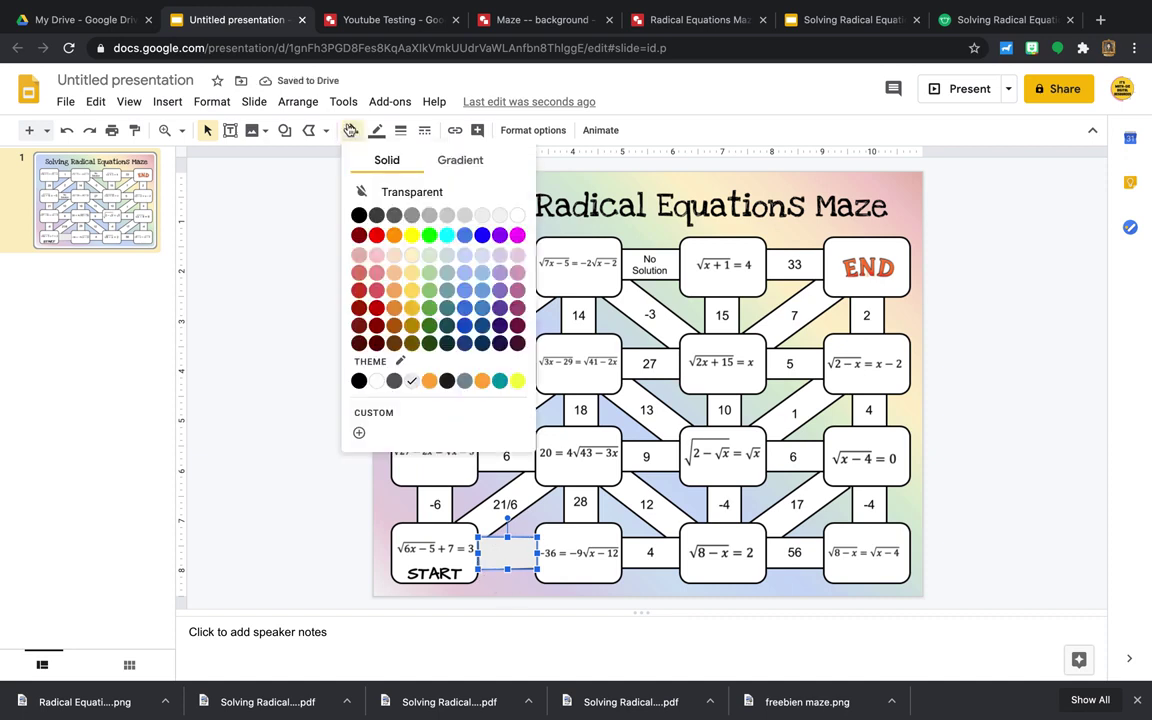
pyautogui.click(517, 235)
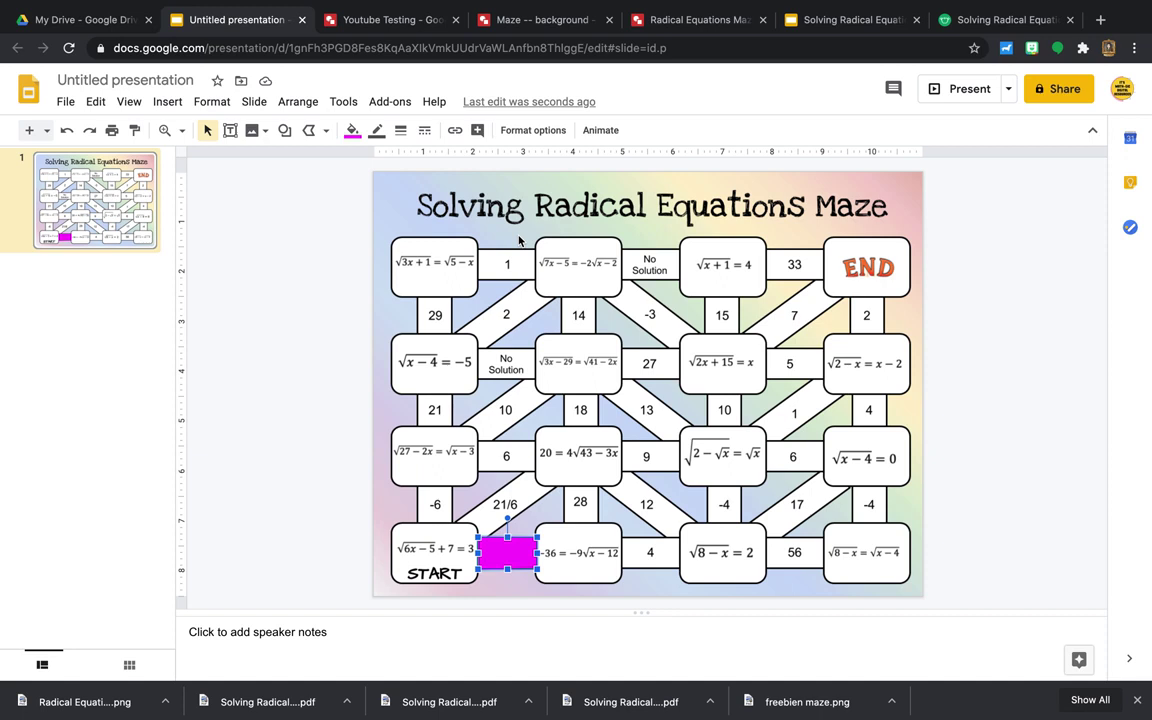
pyautogui.click(496, 503)
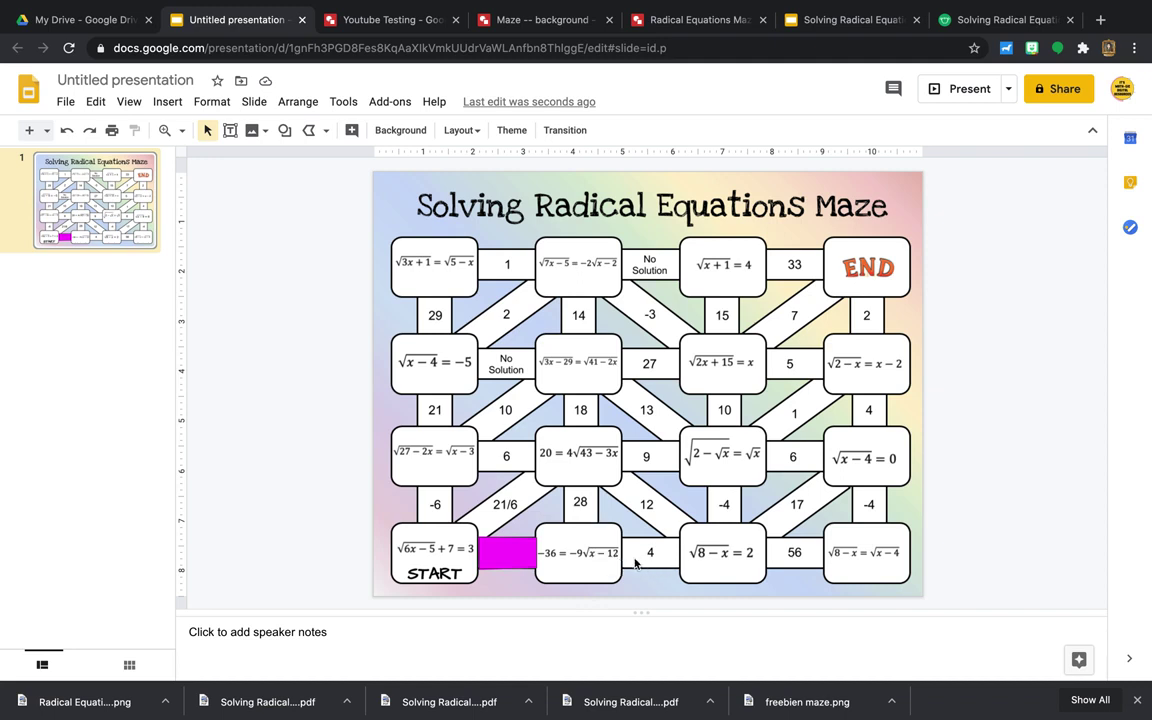
# Step: Trace a four-corner polyline over the 4 path and fill it magenta
pyautogui.click(325, 130)
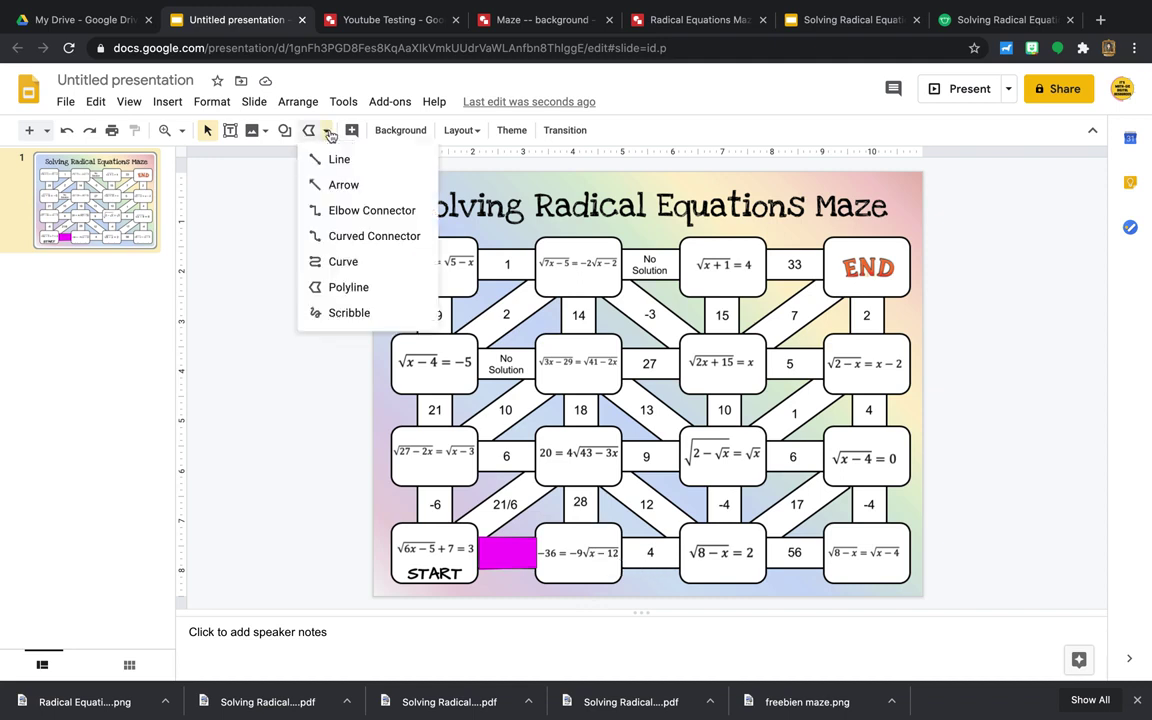
pyautogui.click(330, 285)
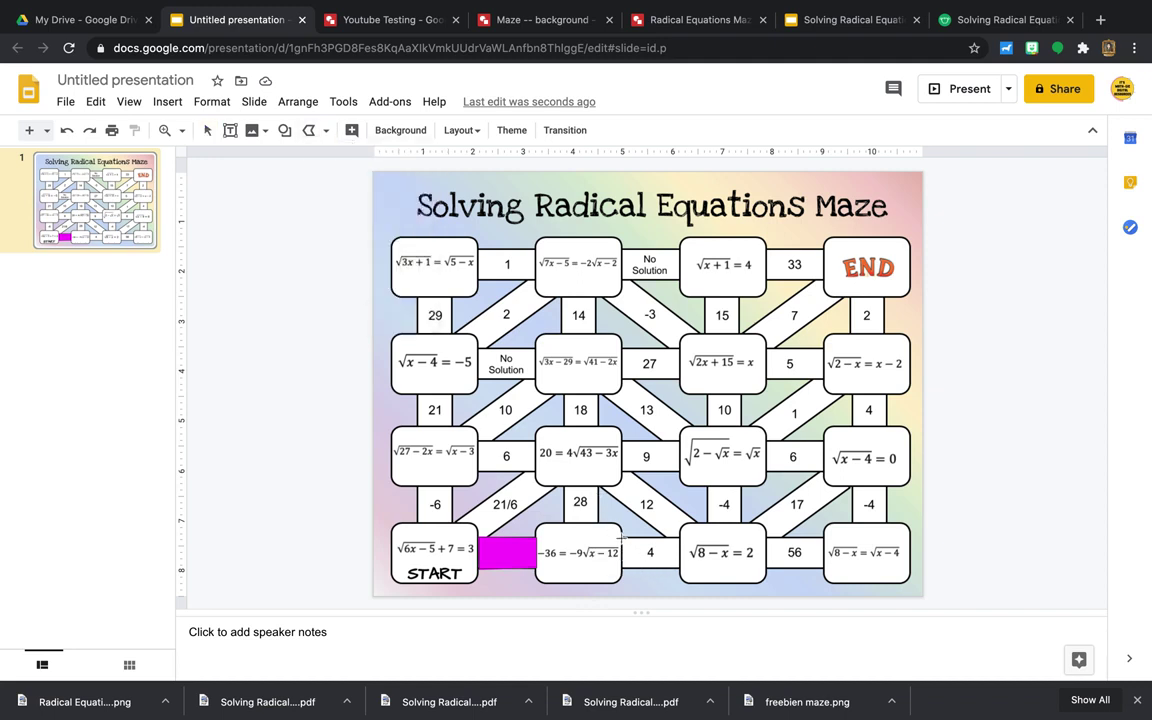
pyautogui.click(622, 568)
pyautogui.click(680, 568)
pyautogui.click(680, 538)
pyautogui.doubleClick(622, 538)
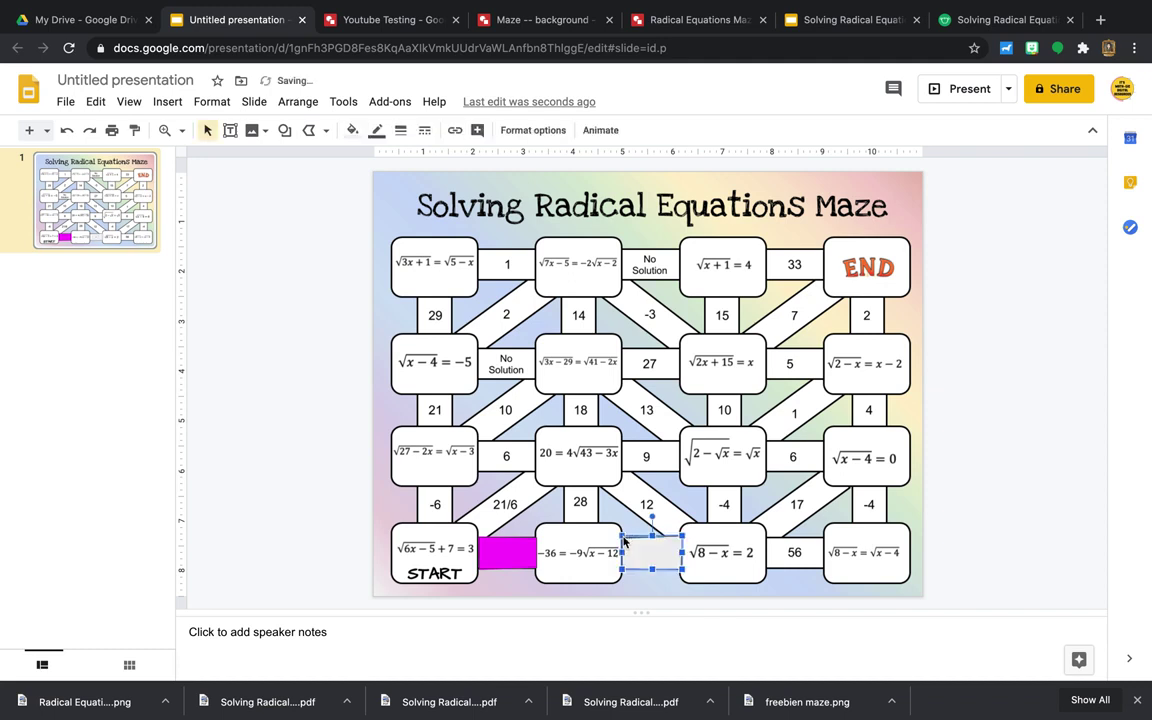
pyautogui.click(354, 132)
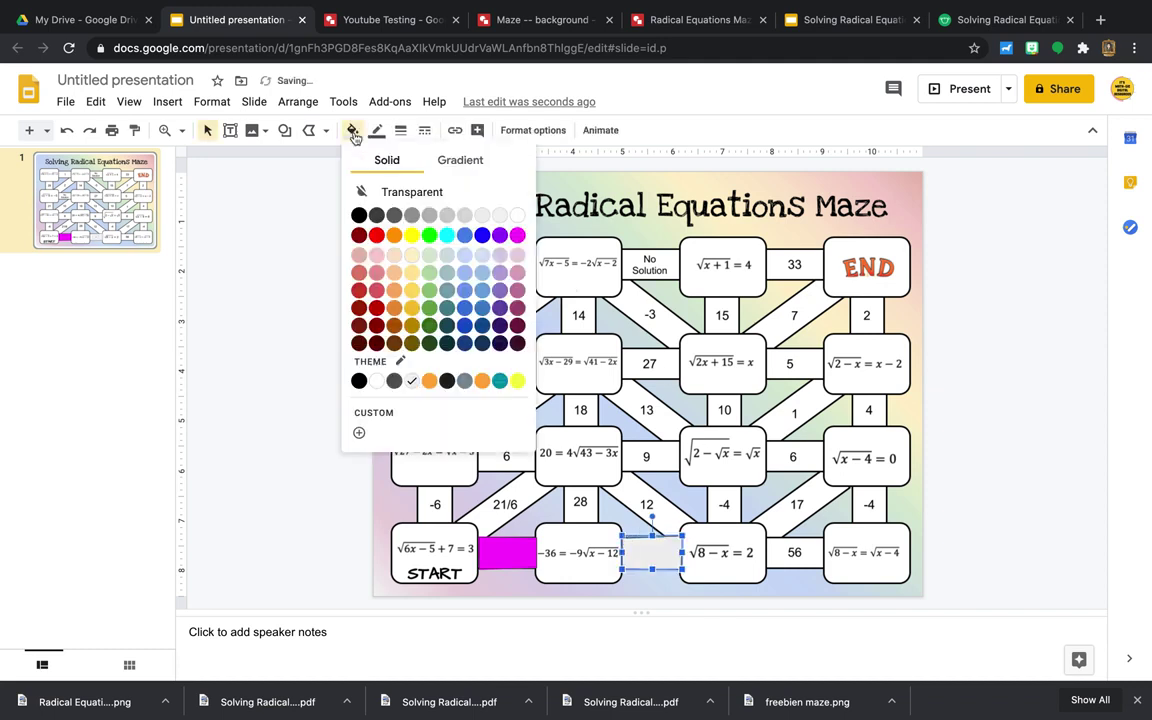
pyautogui.click(517, 234)
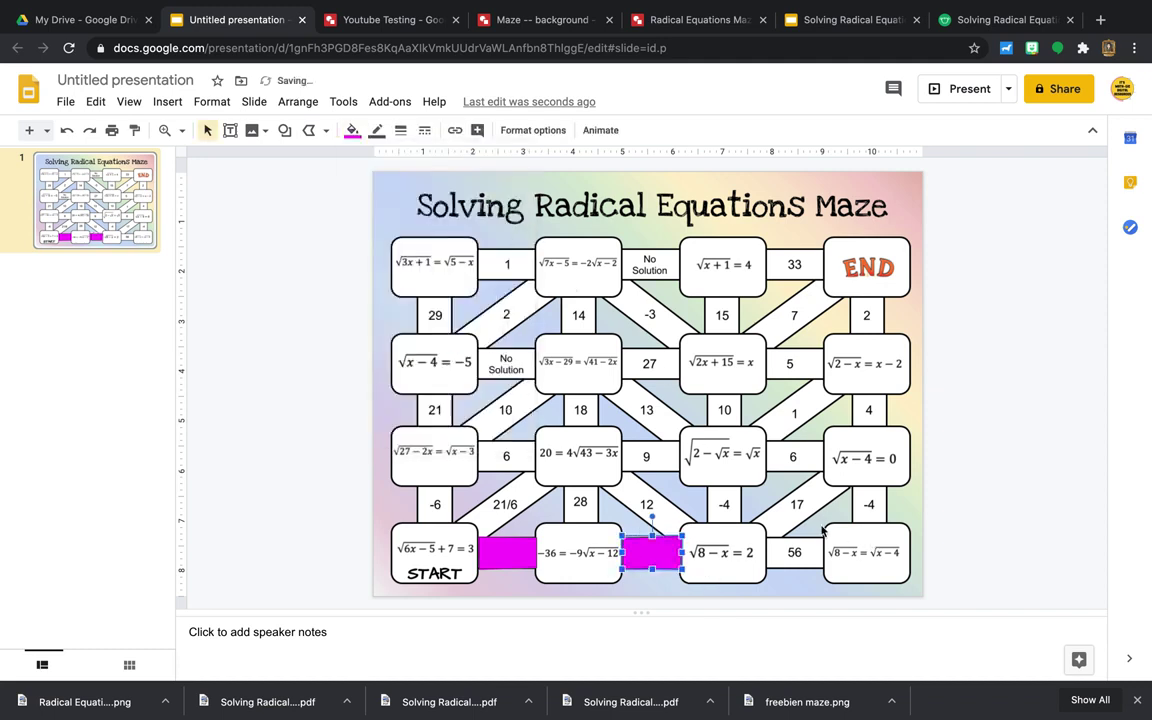
pyautogui.click(636, 478)
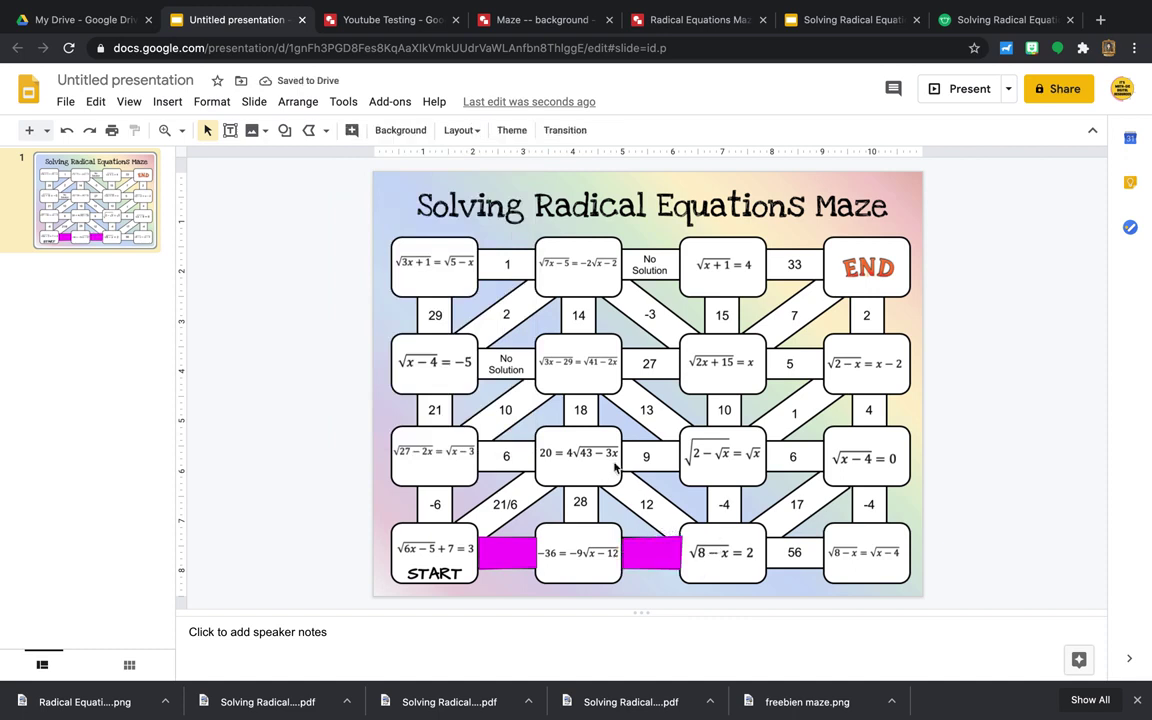
# Step: Trace a polyline over the diagonal 12 path and fill it magenta
pyautogui.click(325, 131)
pyautogui.press('Escape')
pyautogui.click(318, 130)
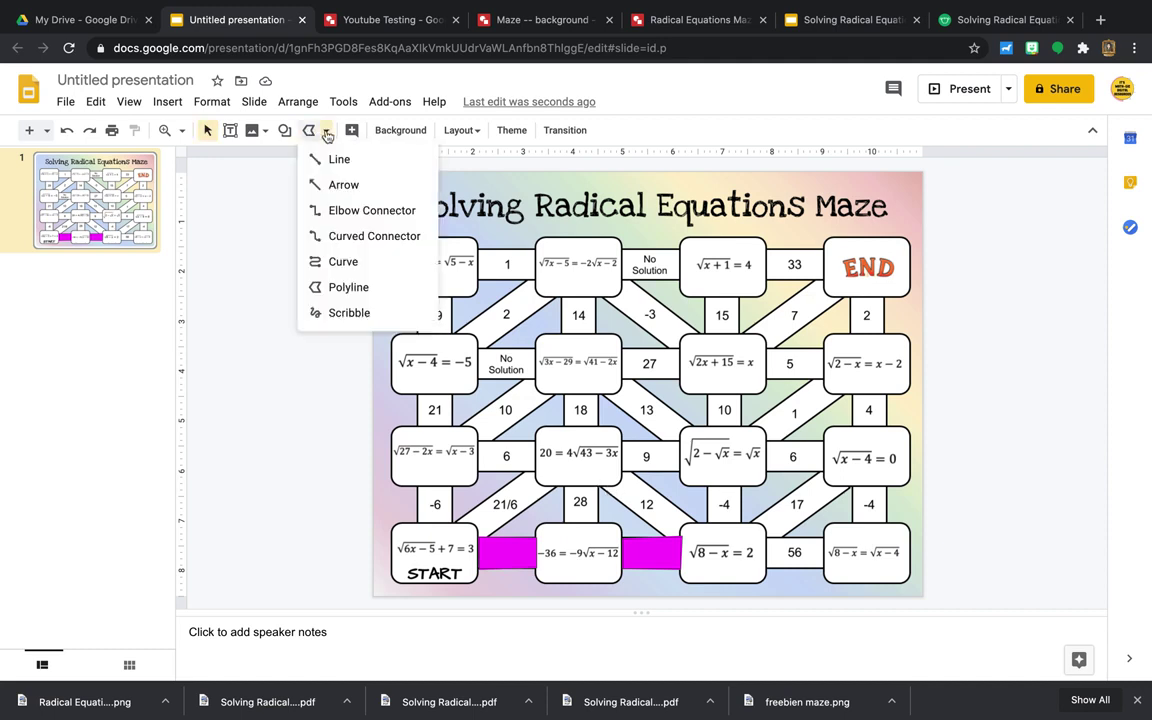
pyautogui.click(345, 285)
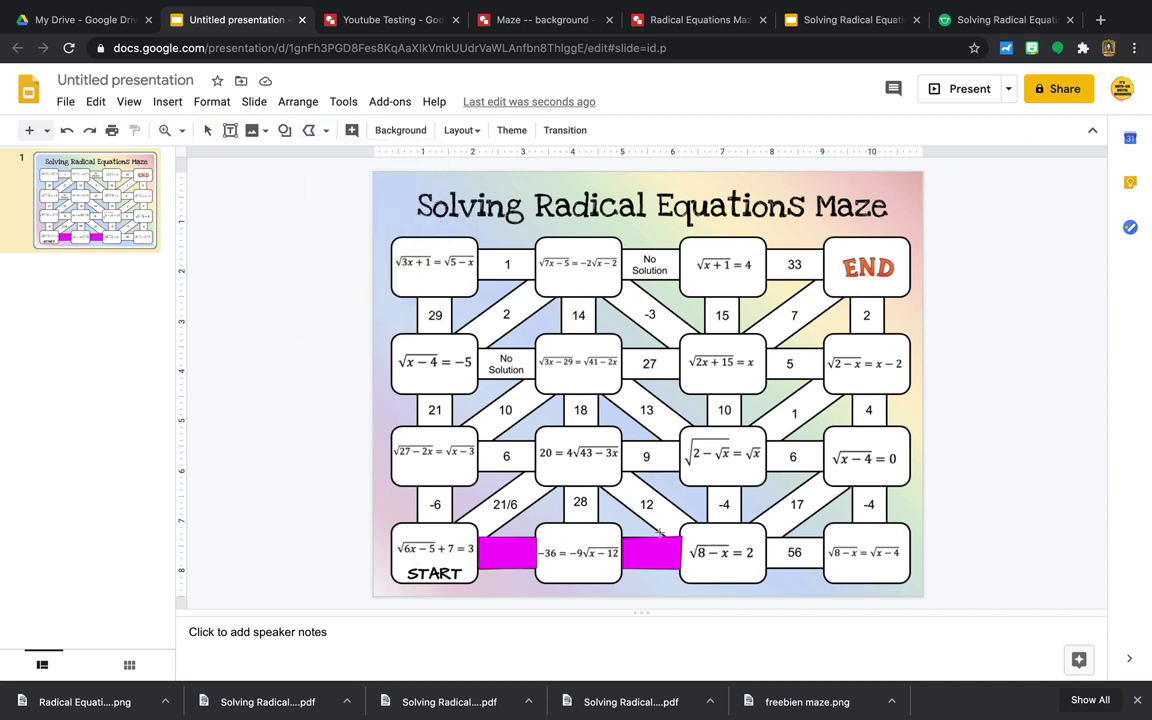
pyautogui.click(600, 488)
pyautogui.click(689, 534)
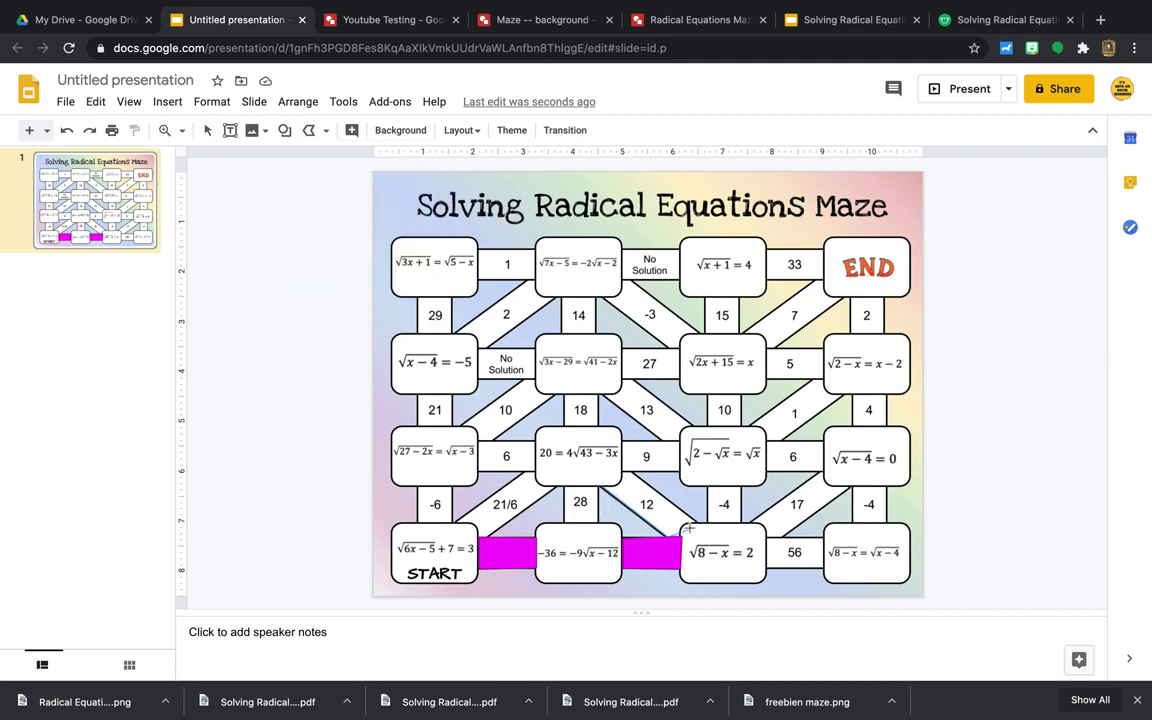
pyautogui.doubleClick(629, 473)
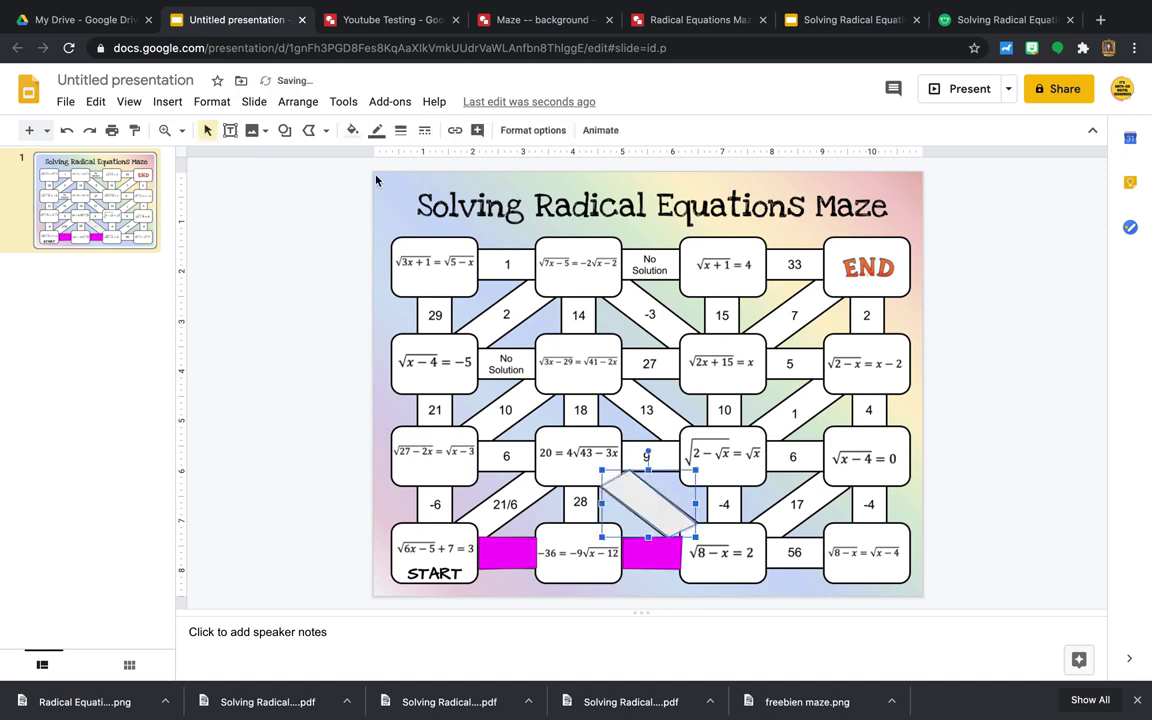
pyautogui.click(352, 130)
pyautogui.click(518, 236)
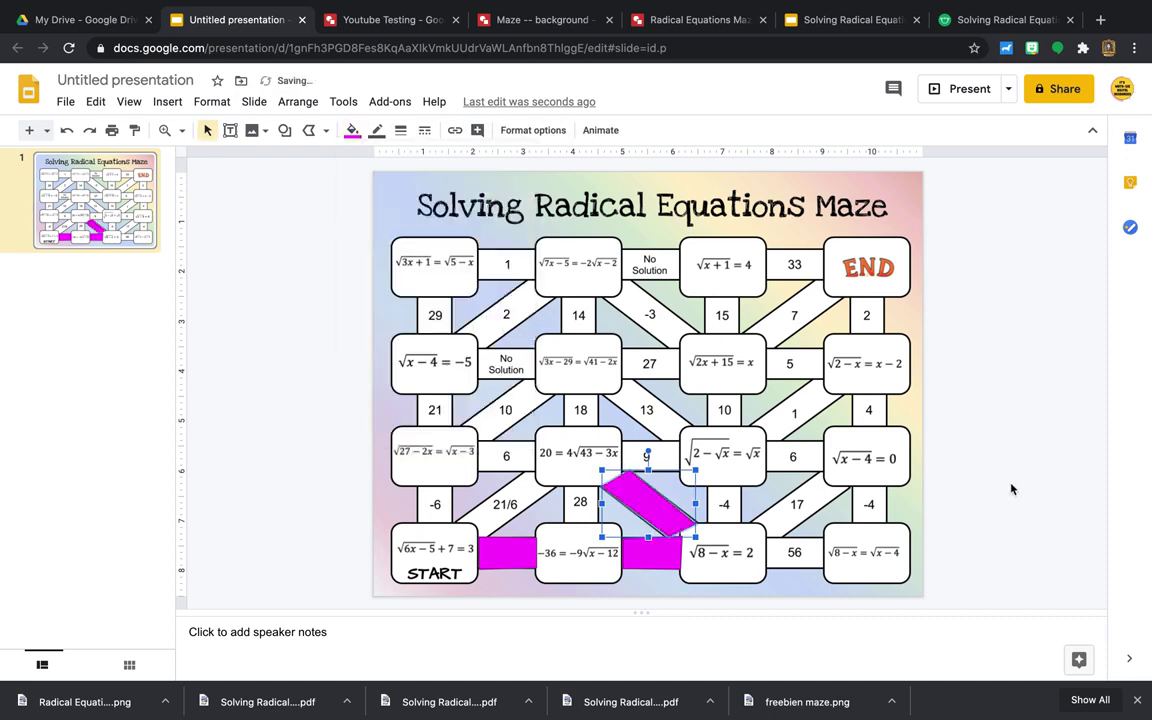
pyautogui.click(1007, 490)
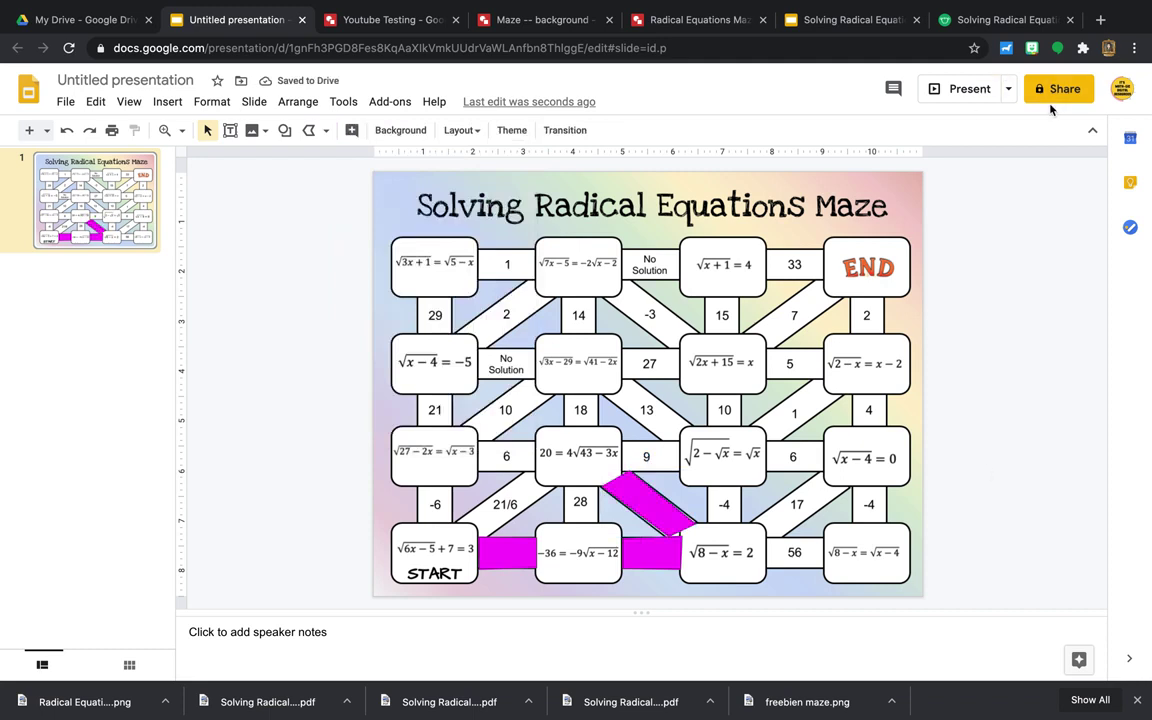
# Step: Delete the magenta shapes over the diagonal 12, 4 and No Solution paths
pyautogui.click(657, 517)
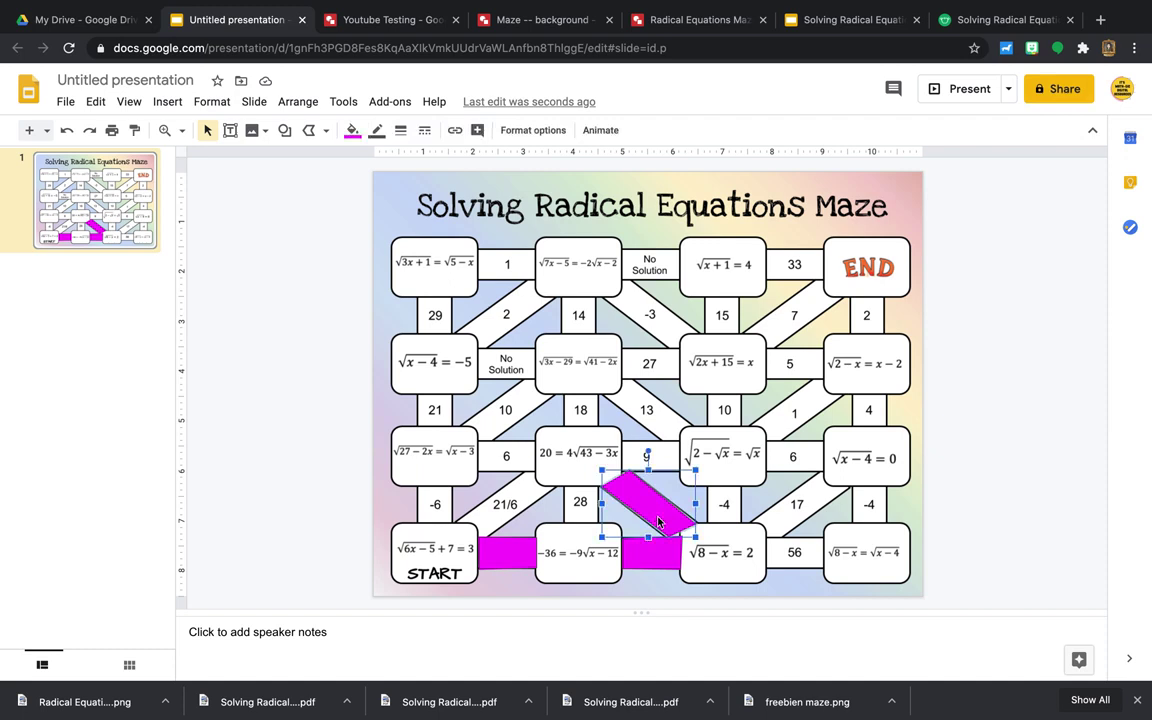
pyautogui.press('Delete')
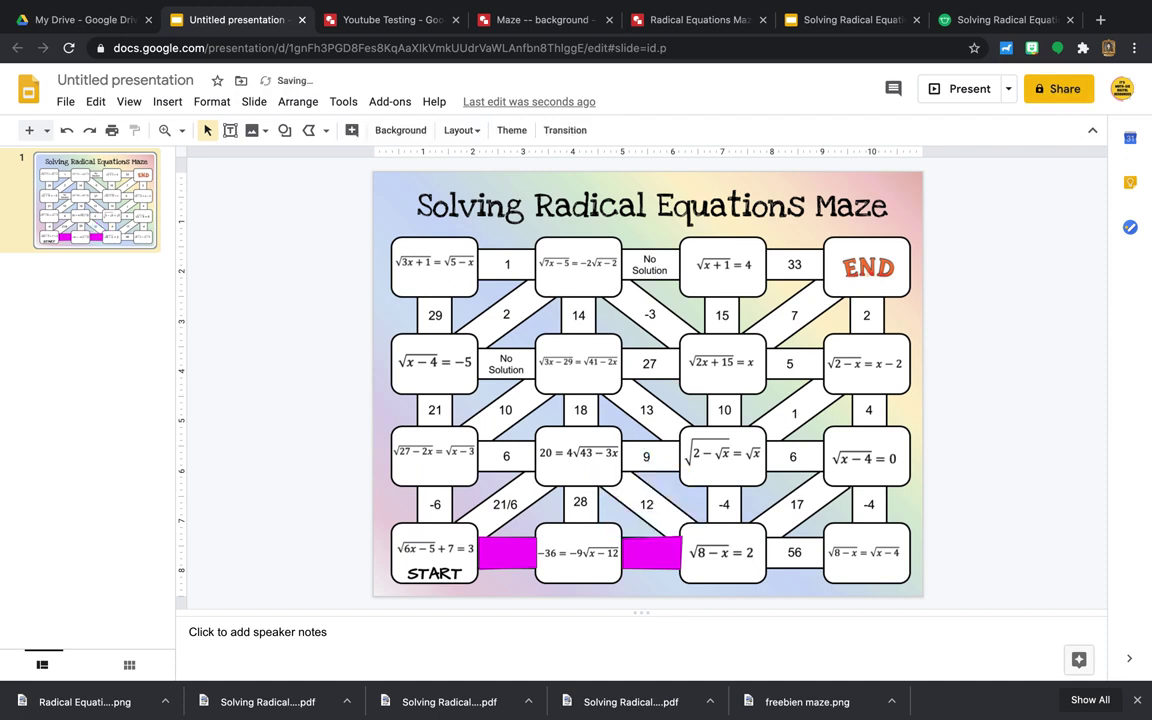
pyautogui.click(655, 550)
pyautogui.press('Delete')
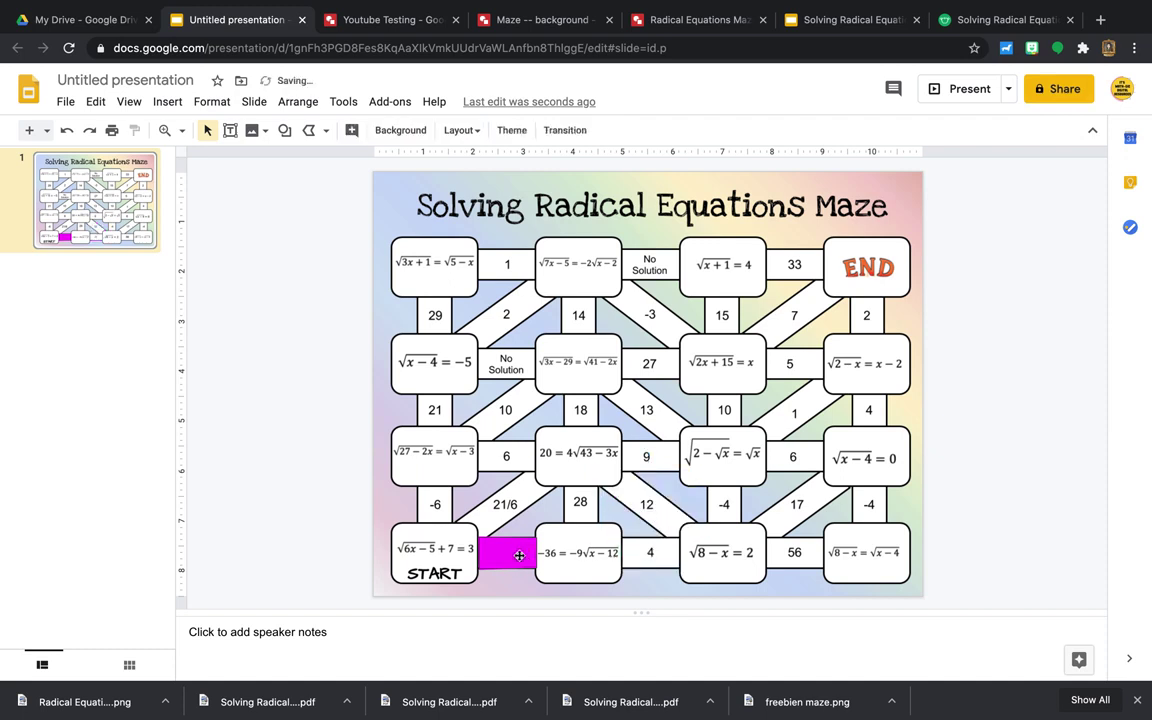
pyautogui.click(516, 555)
pyautogui.press('Delete')
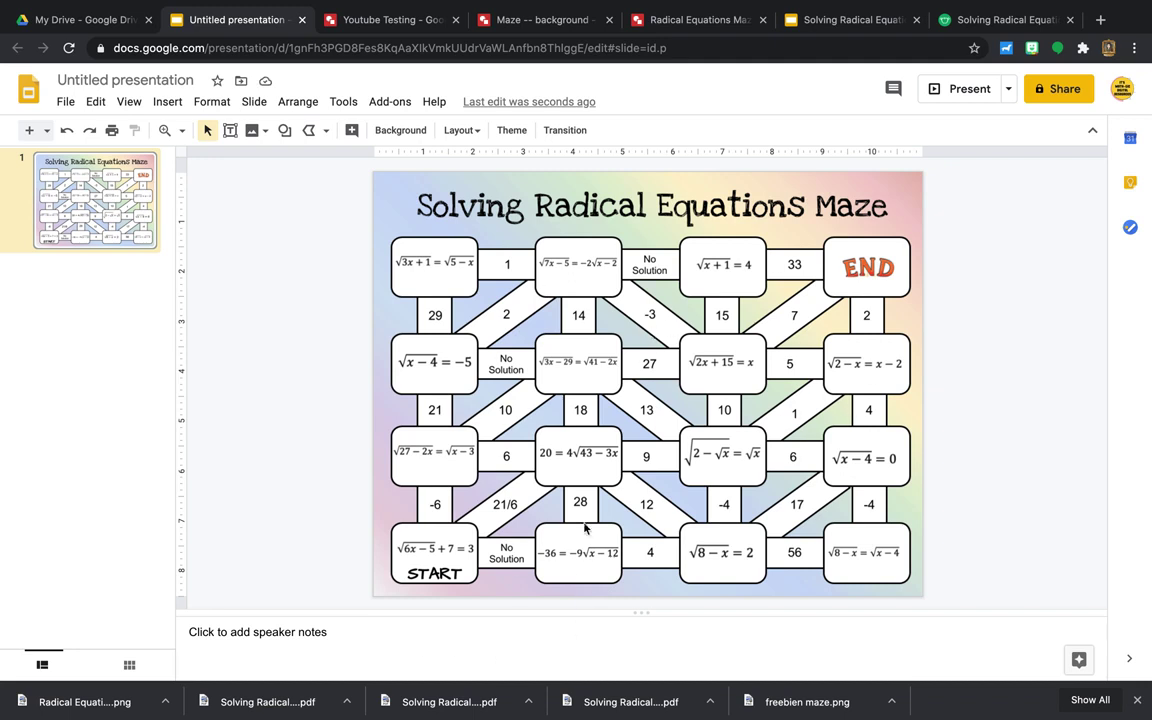
# Step: Switch to the Maze -- background drawing and undo an accidental nudge of the top-left box
pyautogui.click(528, 21)
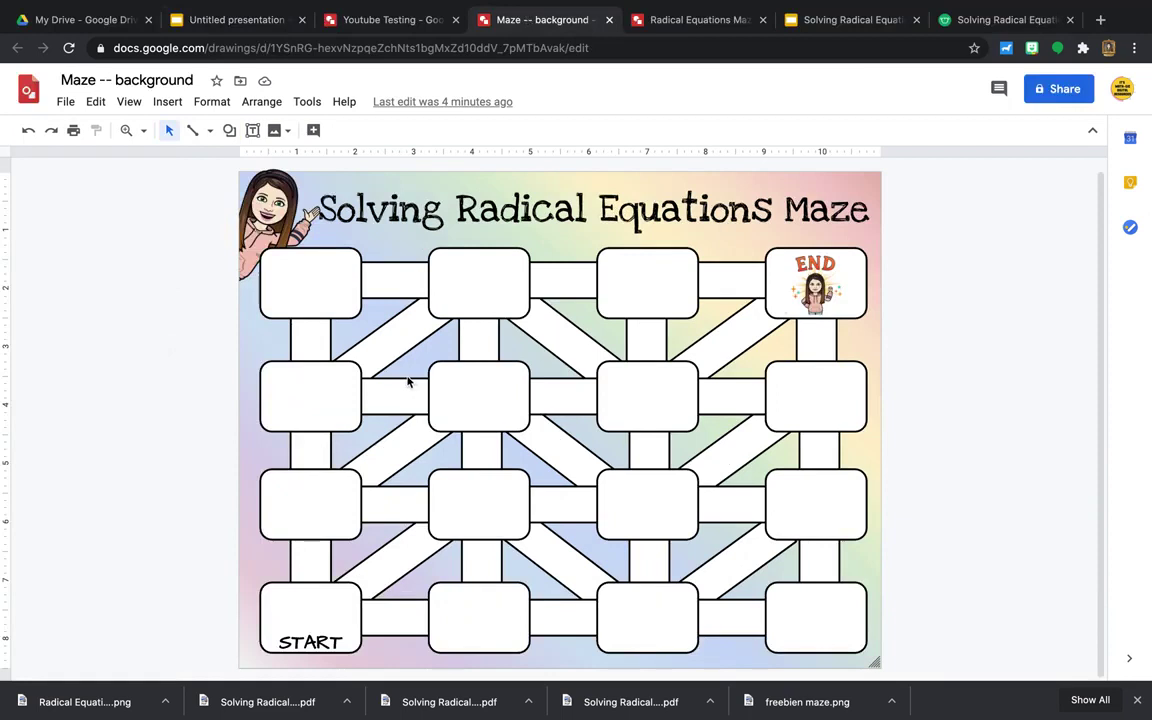
pyautogui.click(248, 205)
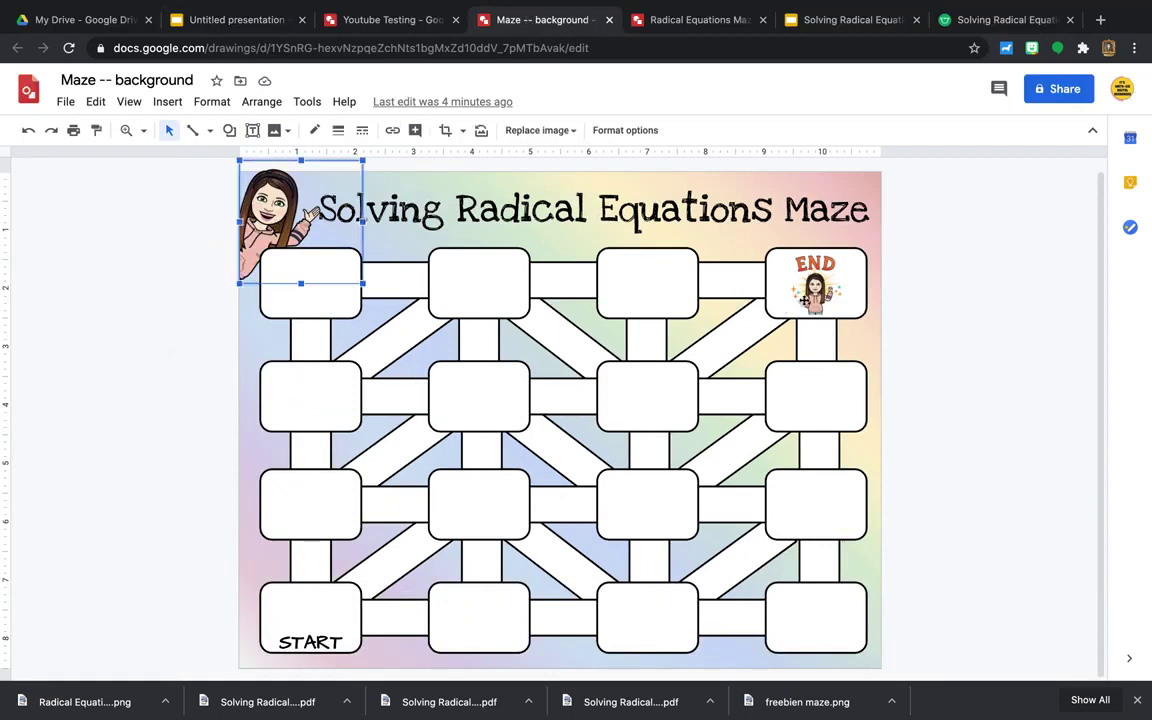
pyautogui.click(805, 298)
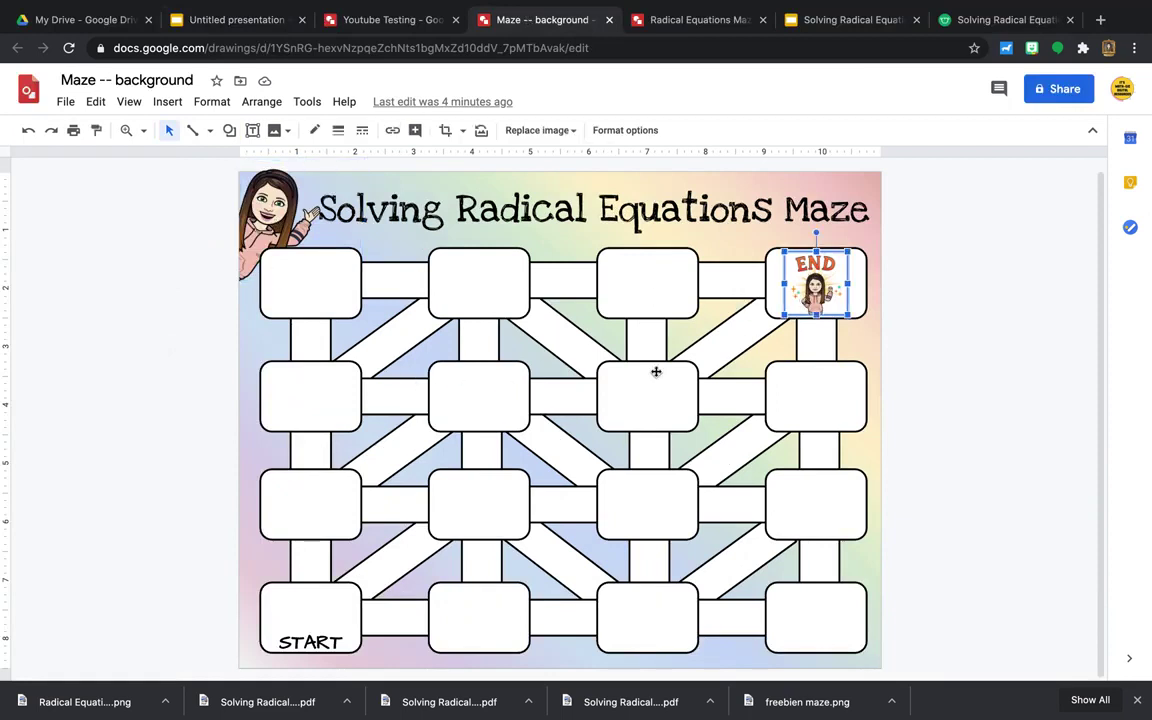
pyautogui.click(537, 198)
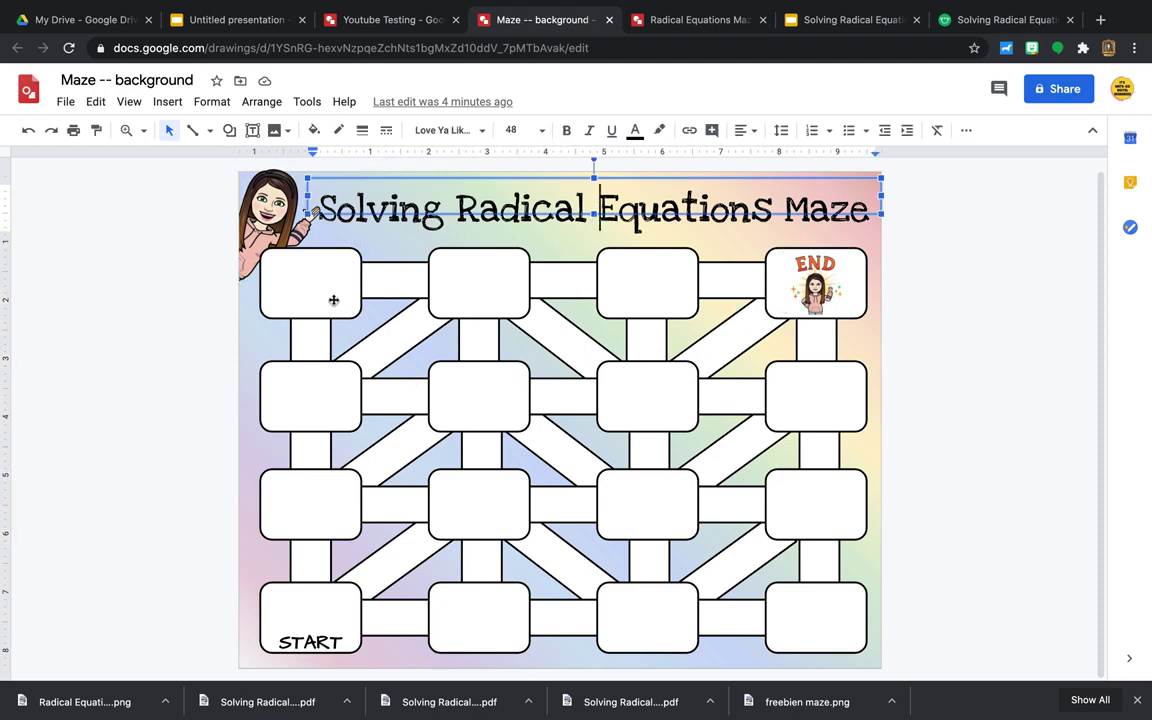
pyautogui.moveTo(333, 294)
pyautogui.mouseDown()
pyautogui.moveTo(327, 275)
pyautogui.moveTo(330, 290)
pyautogui.mouseUp()
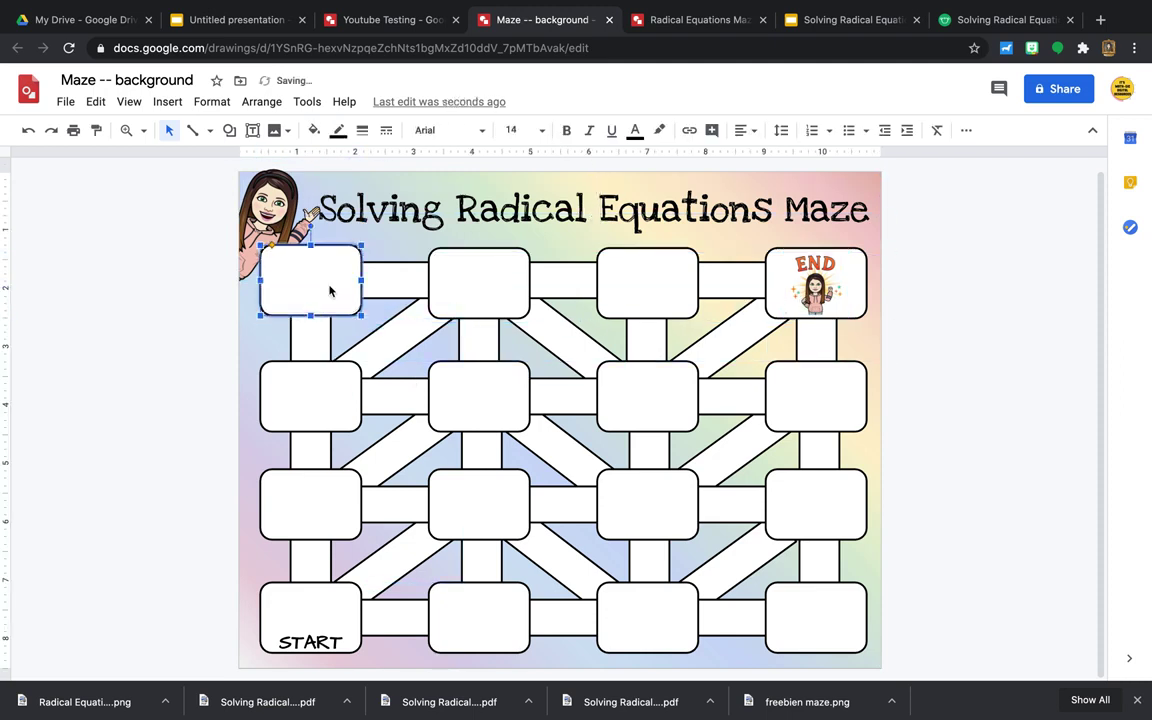
pyautogui.click(29, 131)
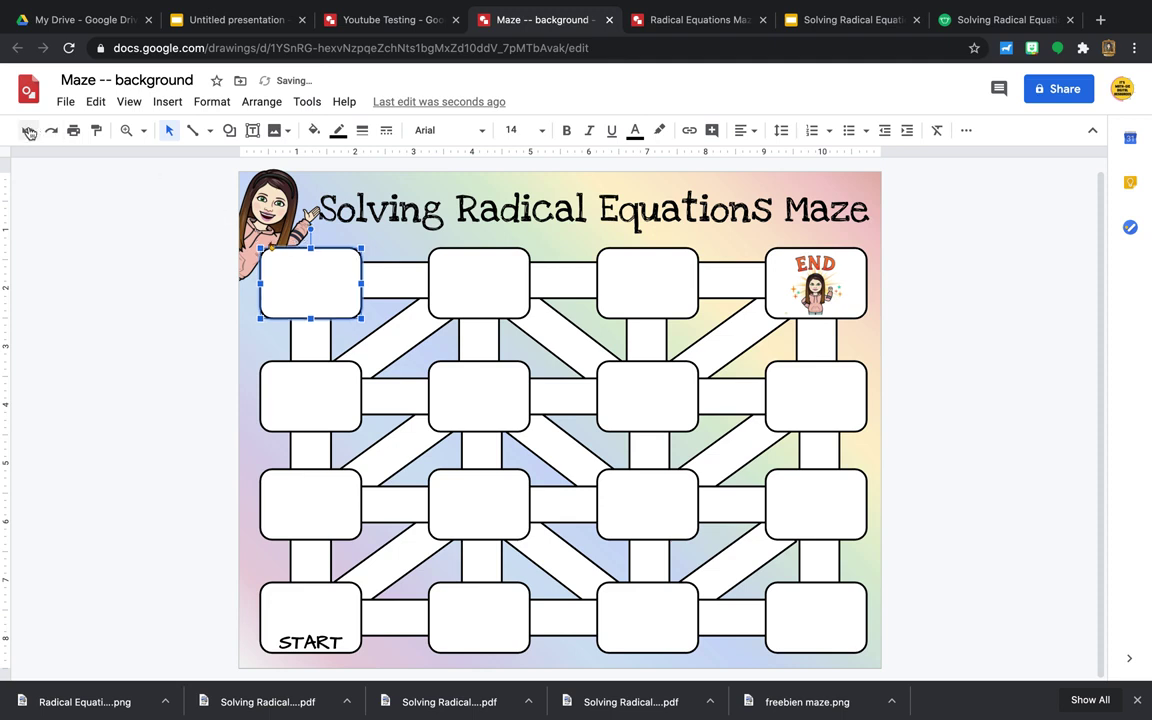